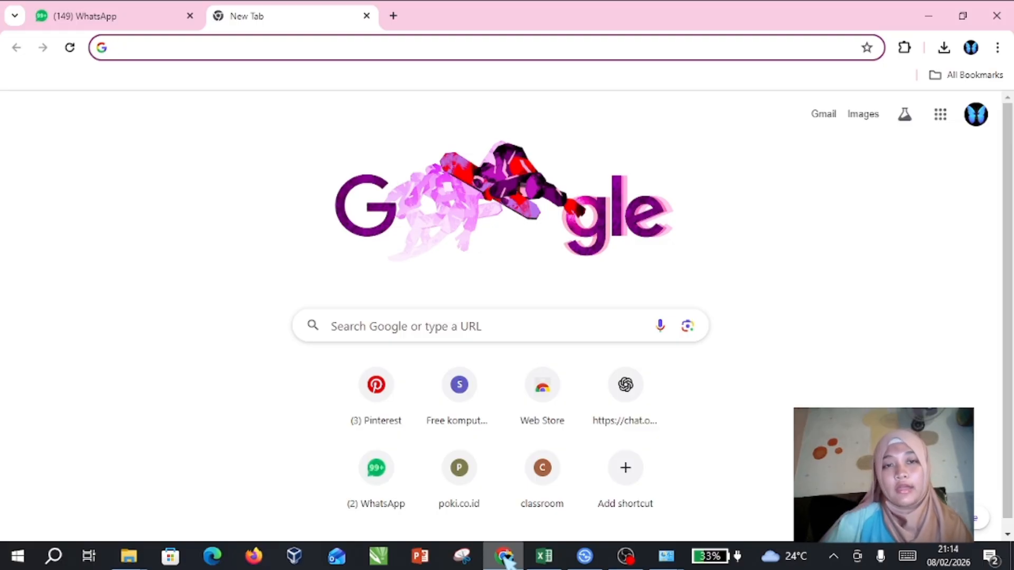
- Search the web for figma and open the official Figma website from the results
click(199, 51)
text(figma)
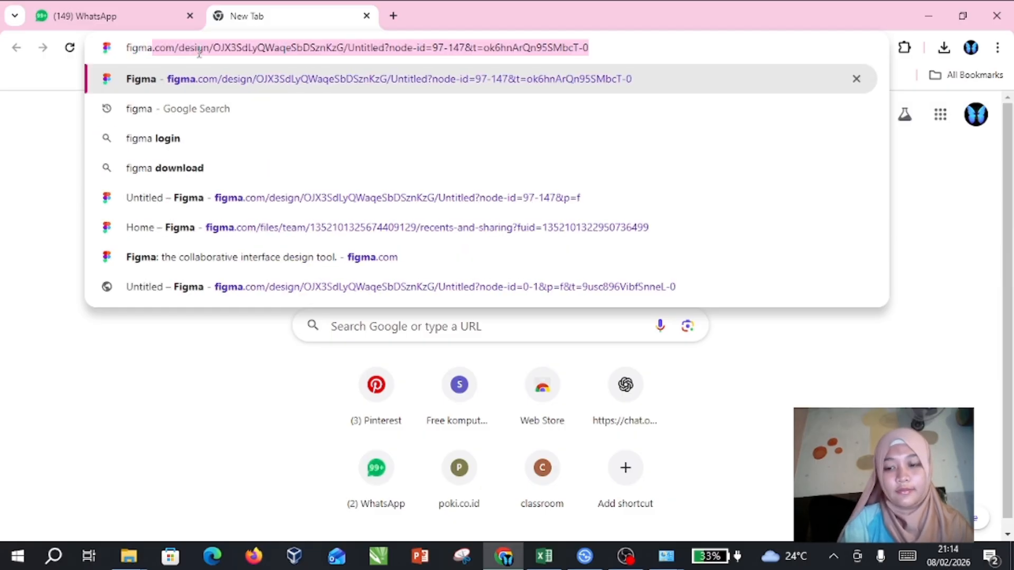
key(Delete)
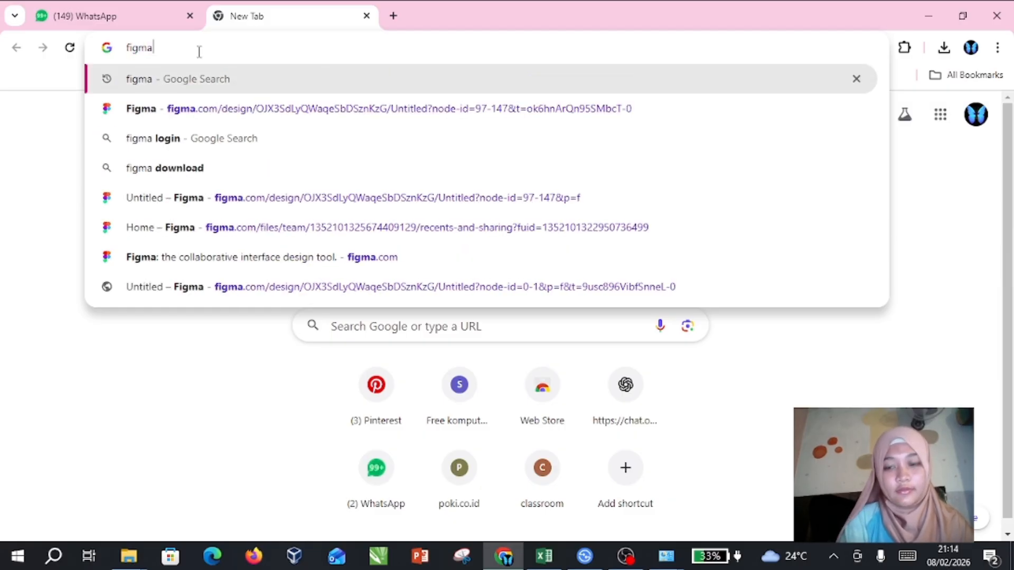
key(Return)
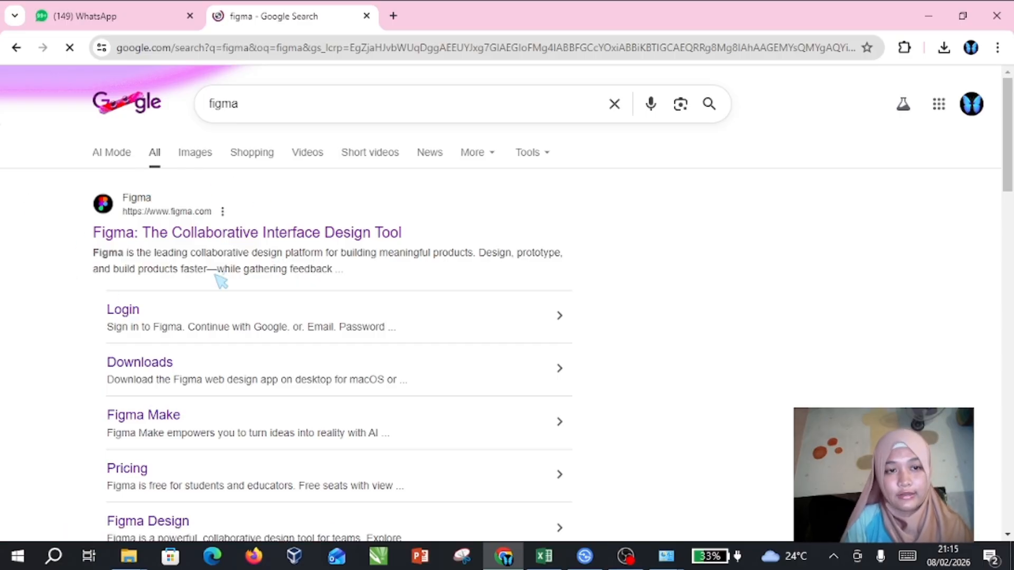
click(266, 234)
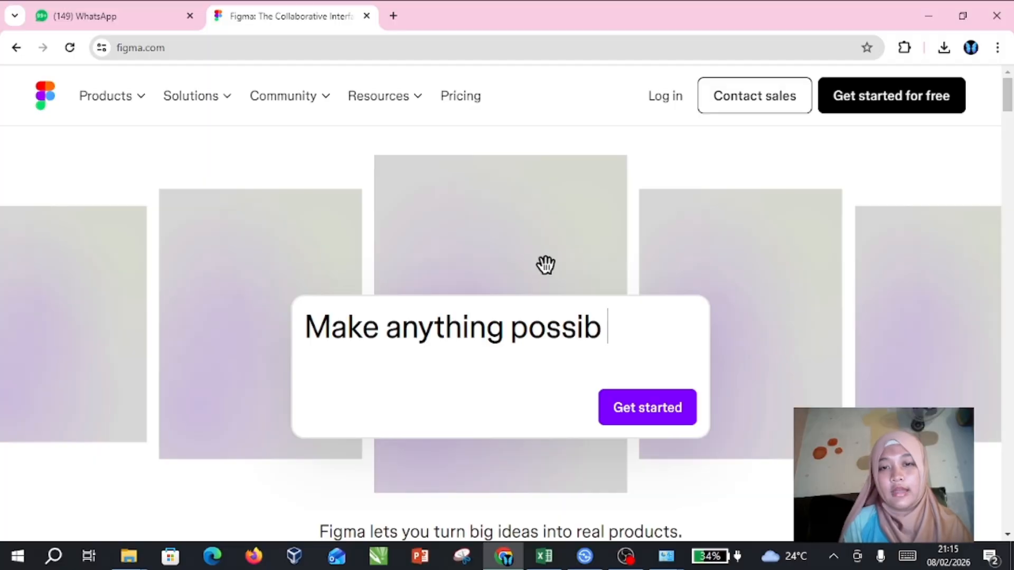
- Get started with Figma for free by continuing with Google and choosing the existing Google account
click(858, 104)
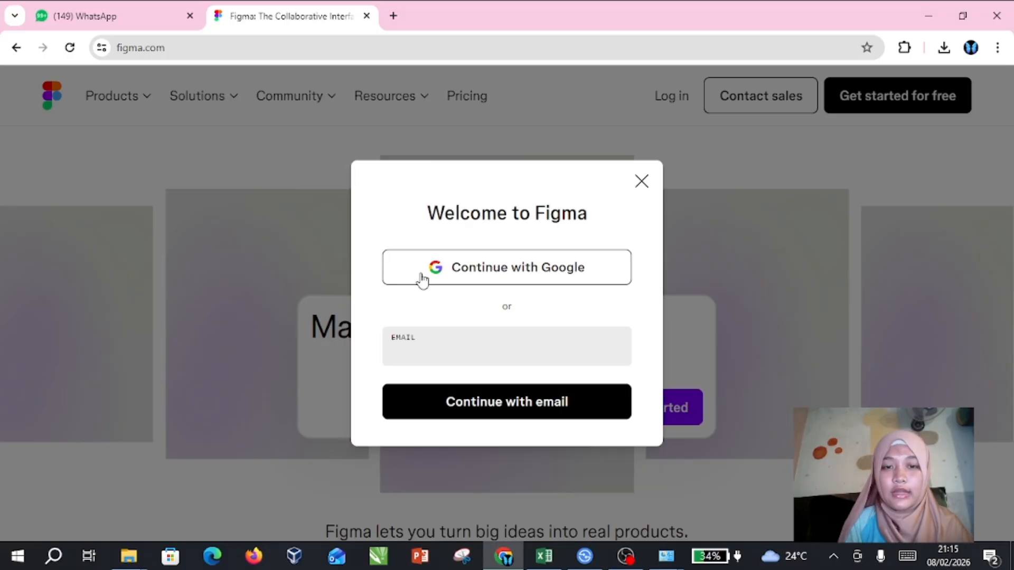
click(423, 281)
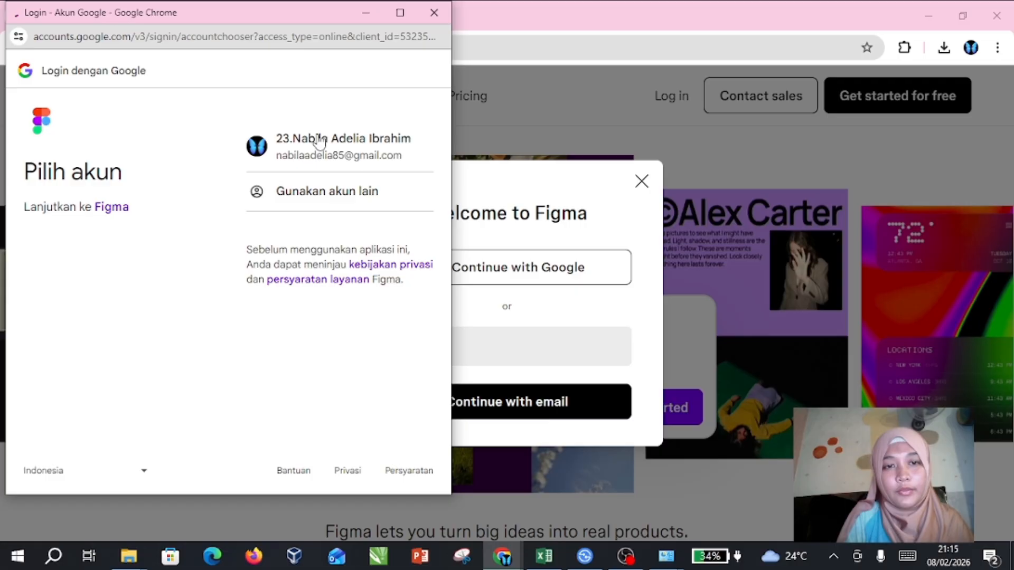
click(257, 155)
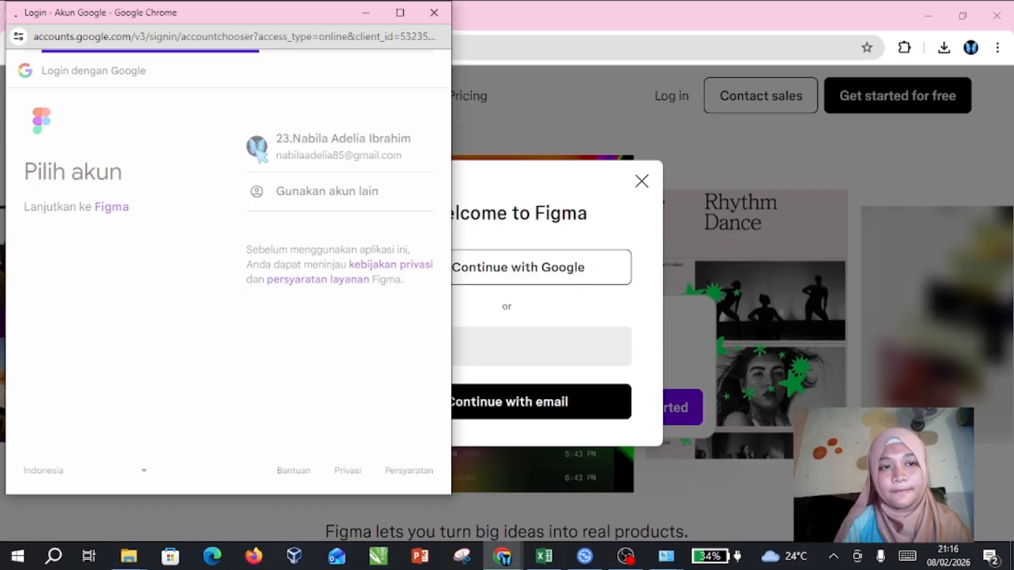
click(257, 149)
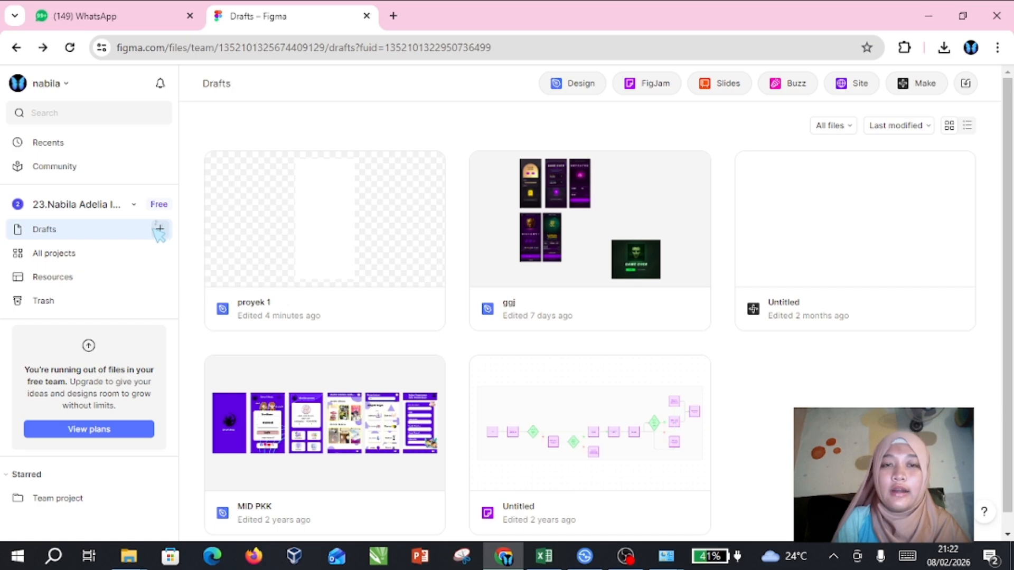
- Create a new design file, rename it proyek 1, and dismiss the tip about drafts
click(601, 86)
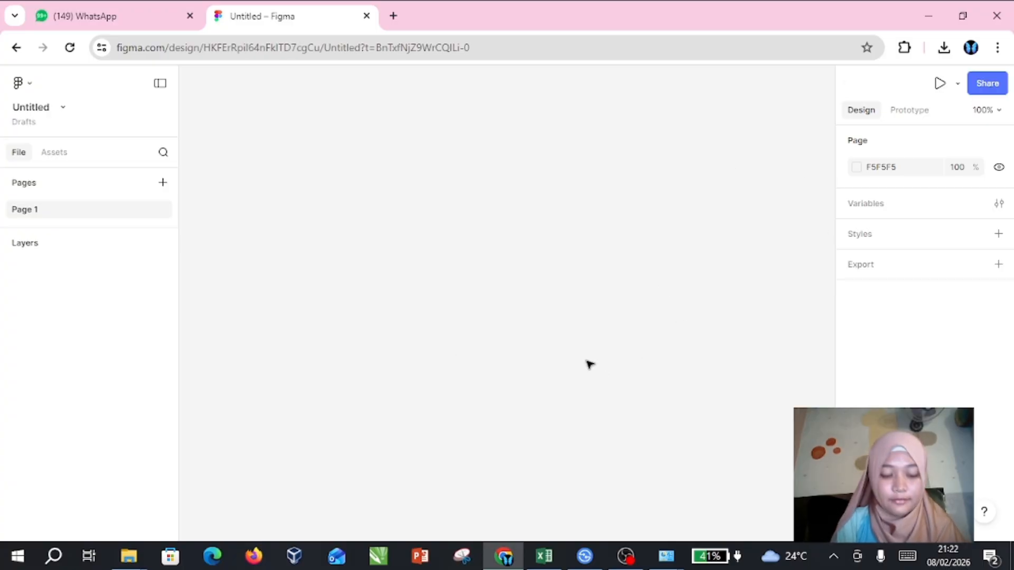
click(40, 109)
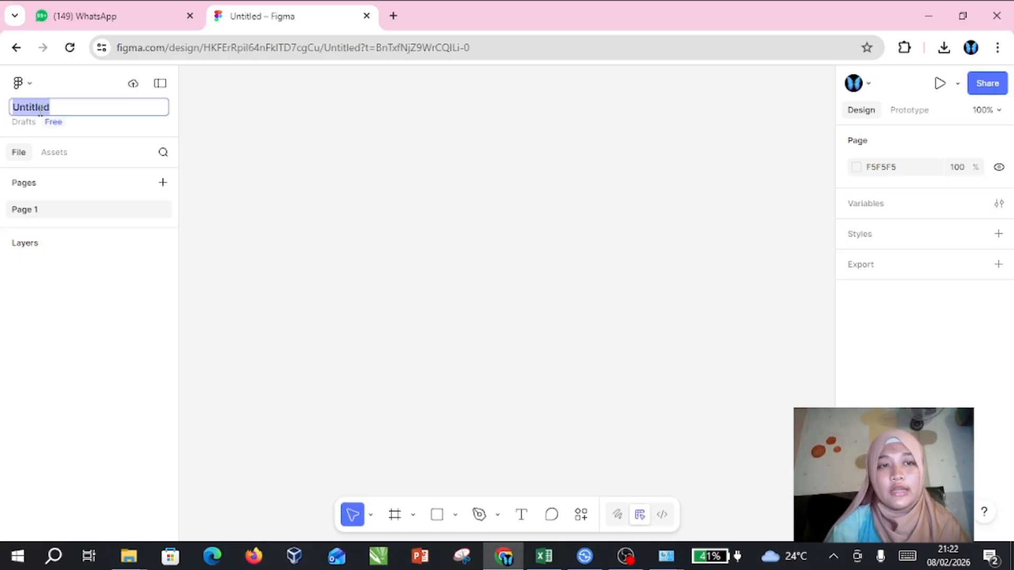
key(BackSpace)
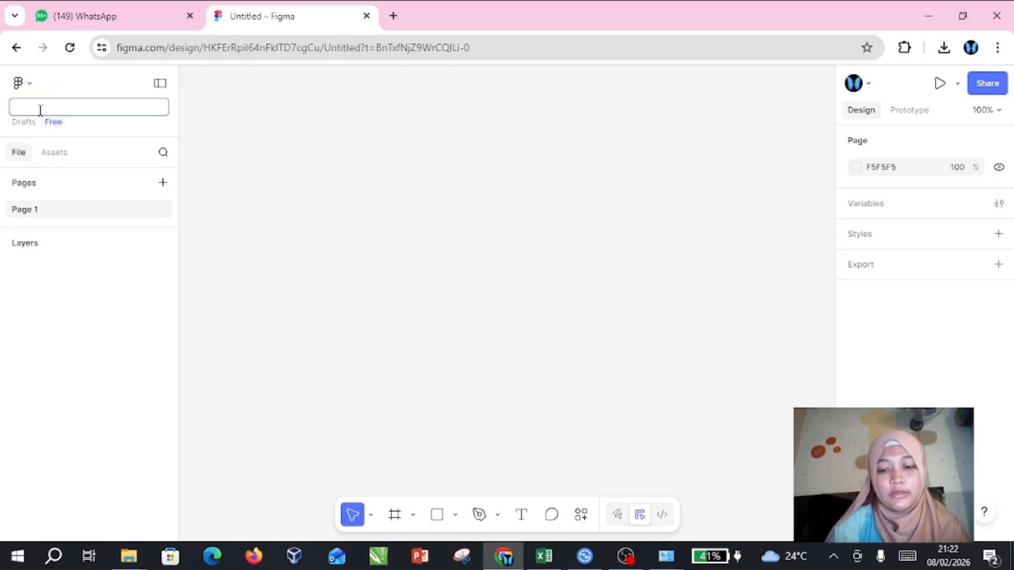
text(proyek)
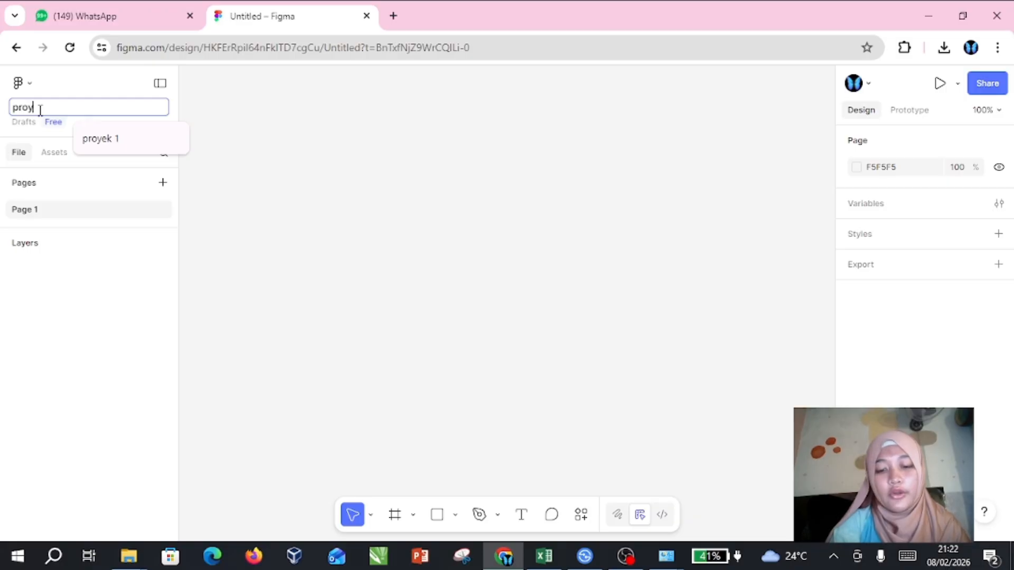
key(BackSpace)
key(BackSpace)
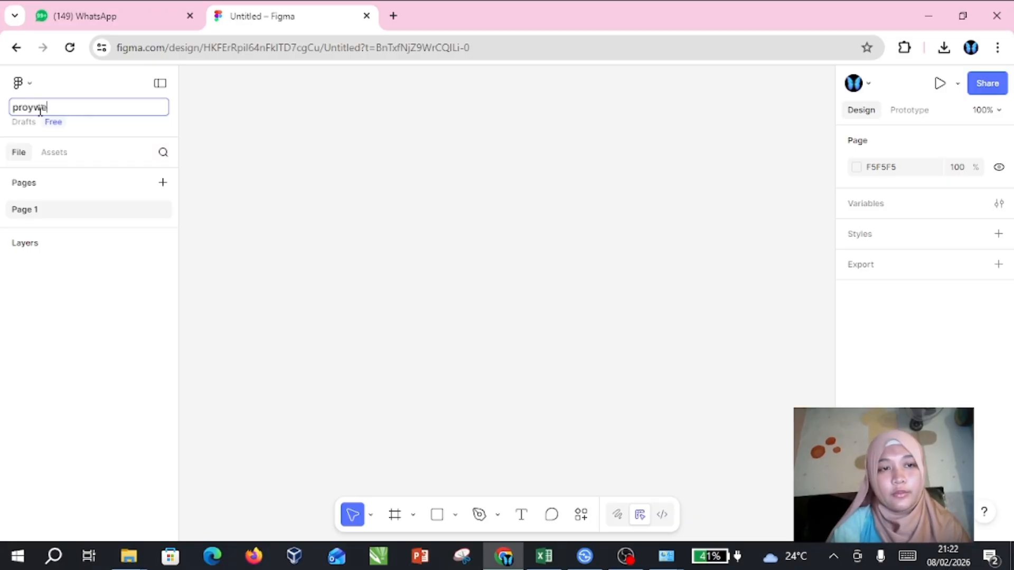
text(ek 1)
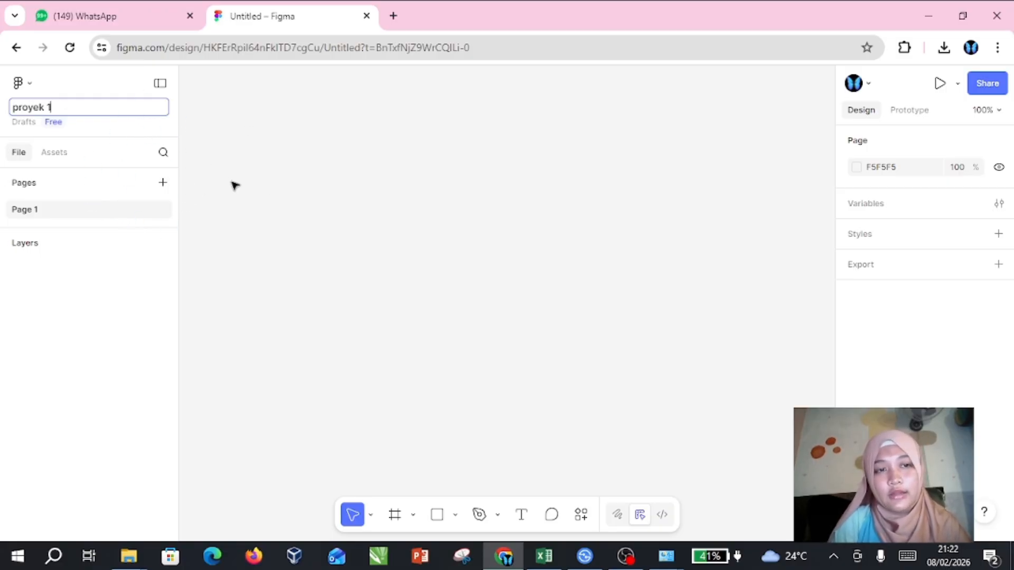
click(279, 178)
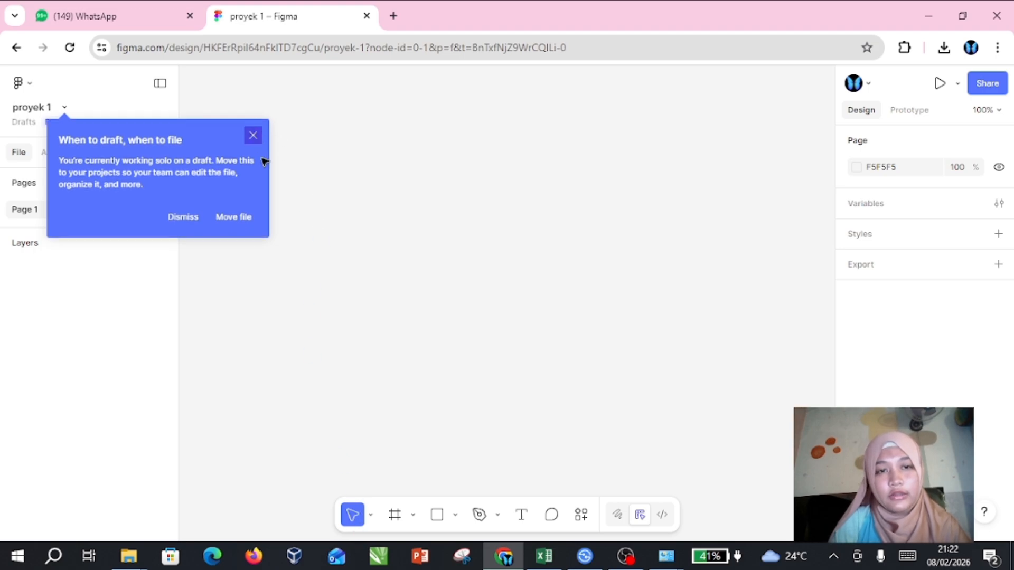
click(253, 135)
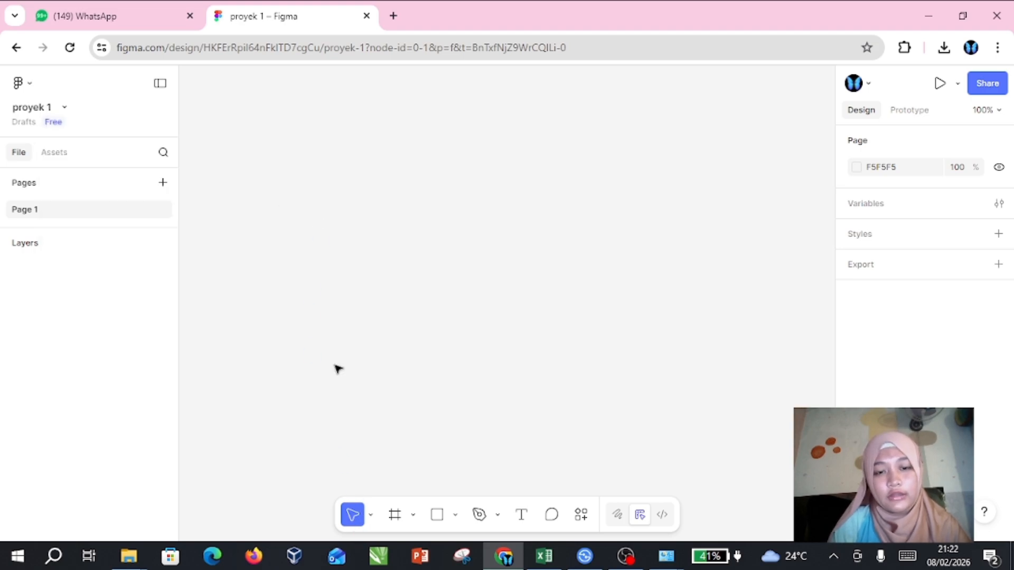
- Look through the Move tool variants and activate the Frame tool
click(371, 516)
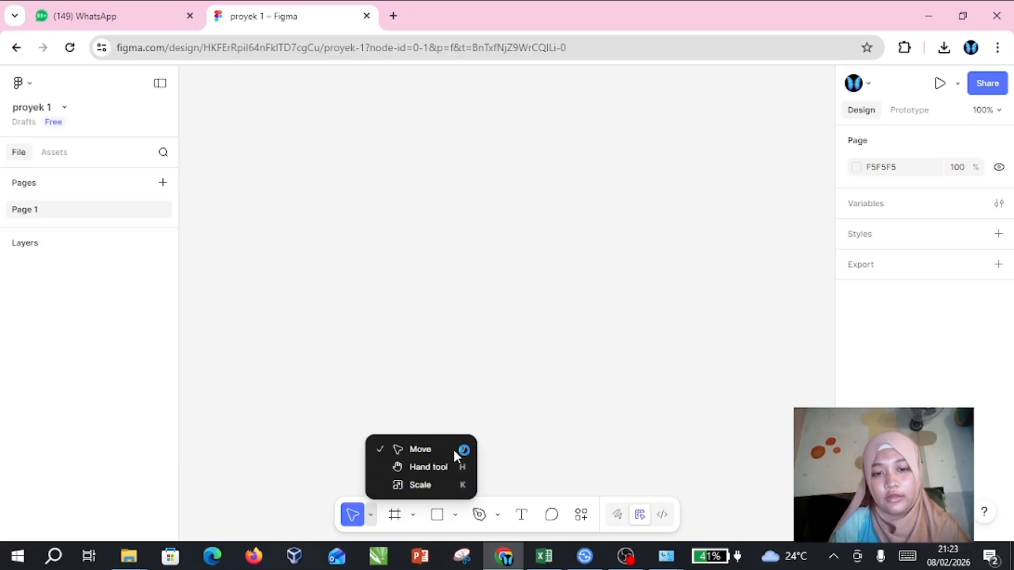
click(410, 514)
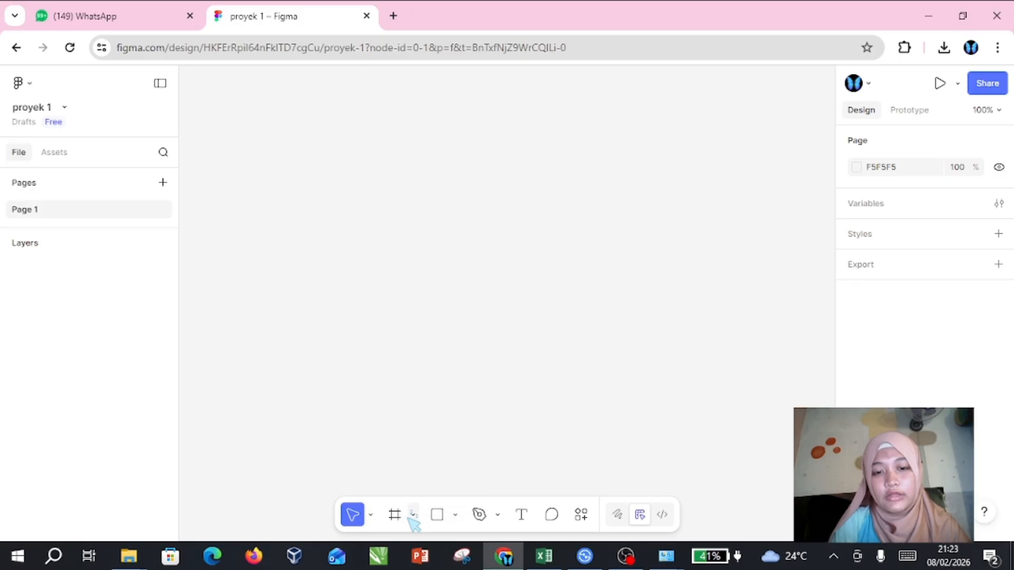
click(414, 514)
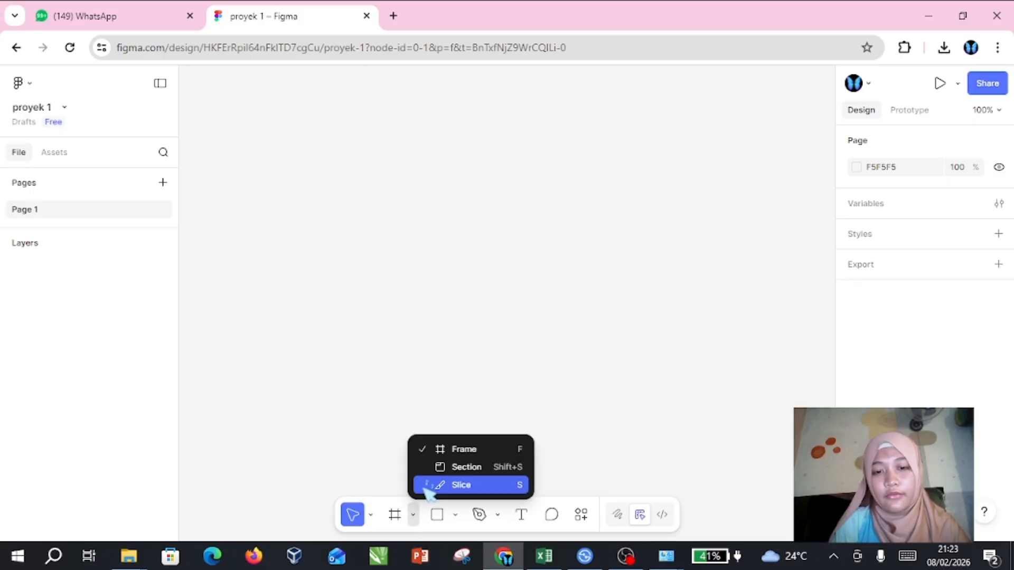
click(476, 449)
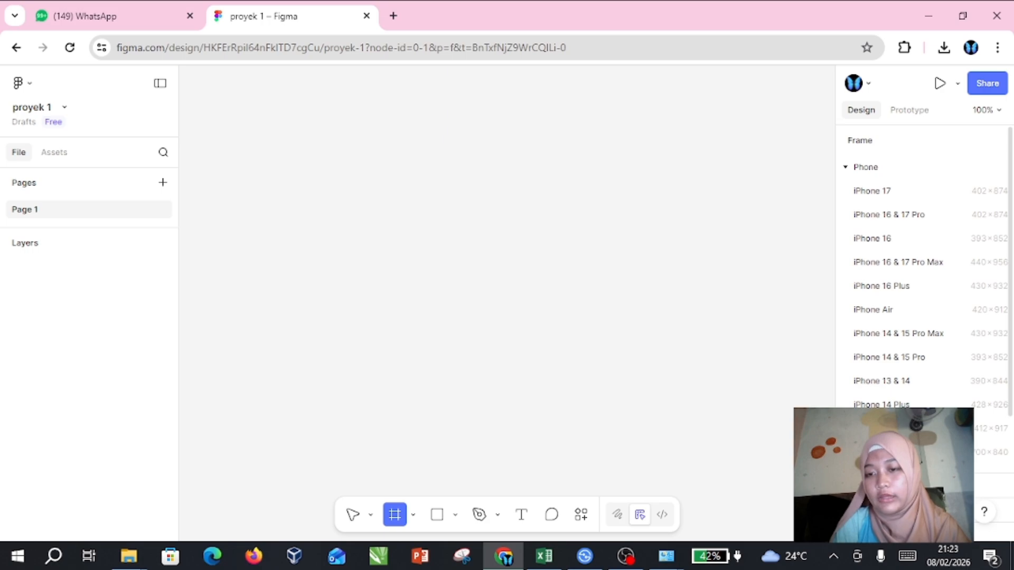
- Examine the frame size presets in the Phone, Tablet, Desktop and Presentation groups, dismissing the Figma Slides suggestion
scroll(921, 264, down, 3)
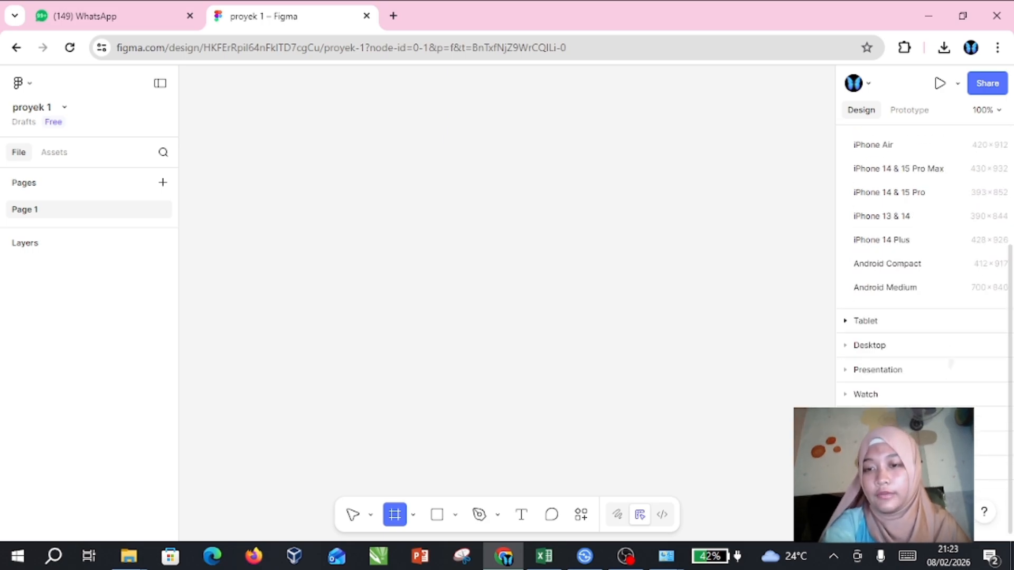
scroll(921, 264, up, 2)
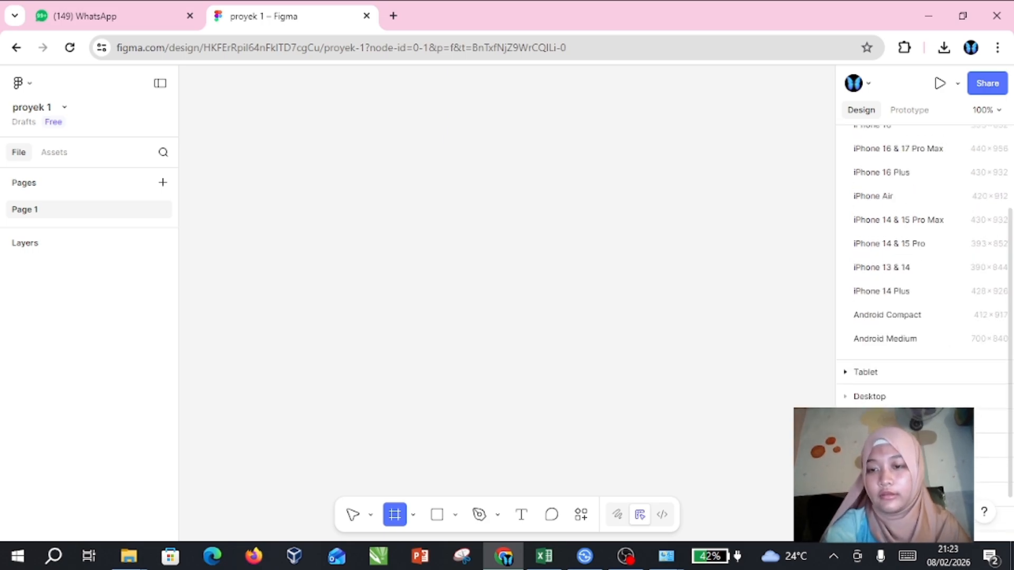
scroll(851, 331, down, 1)
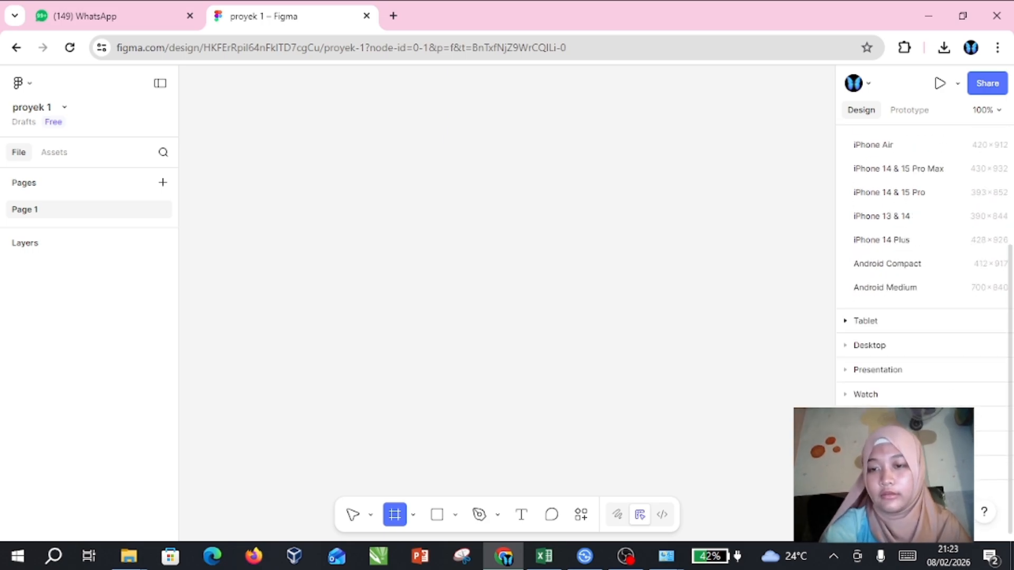
click(851, 321)
scroll(851, 335, down, 5)
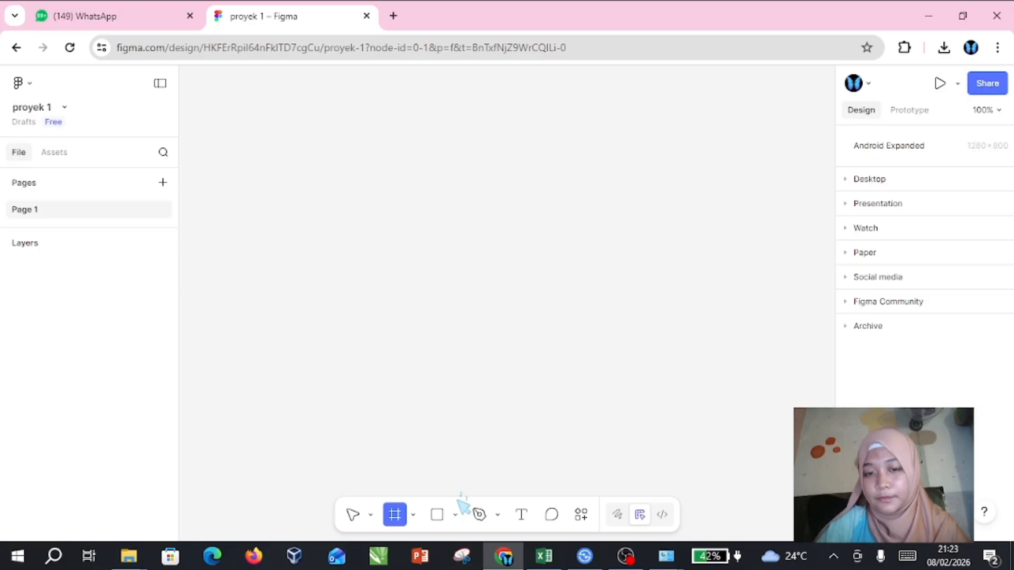
click(413, 515)
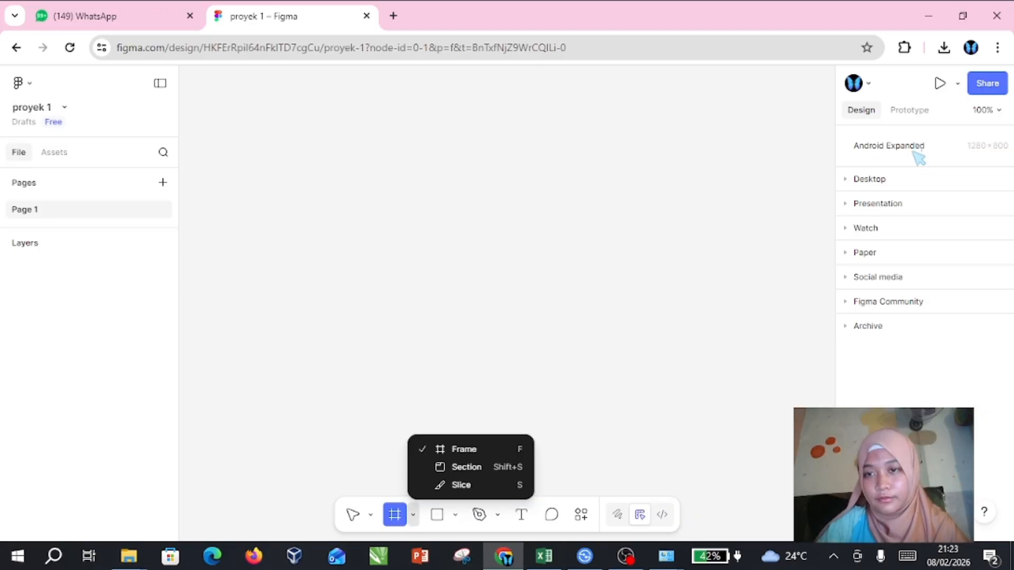
click(887, 185)
click(851, 180)
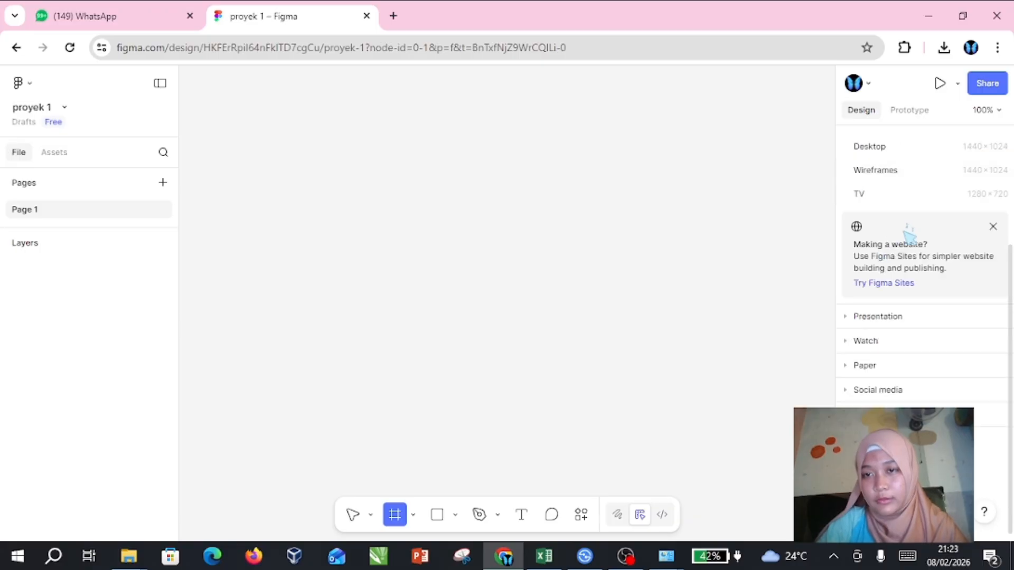
click(845, 316)
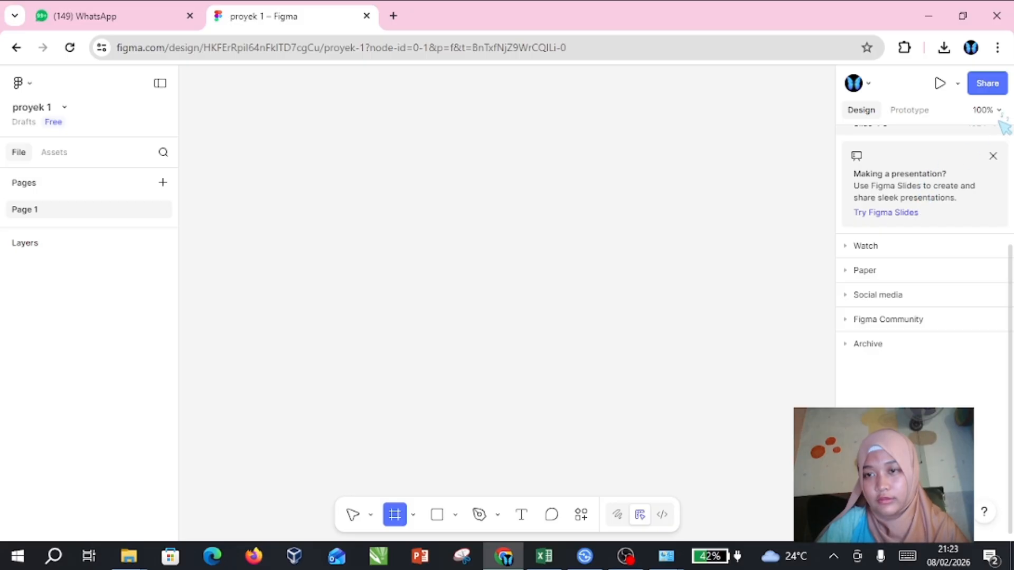
click(993, 155)
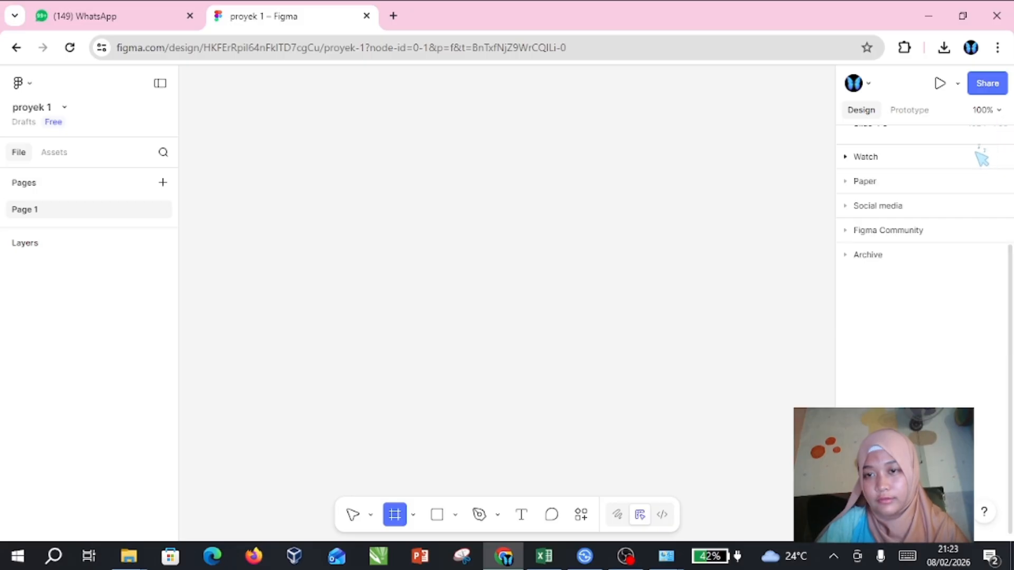
scroll(971, 161, up, 3)
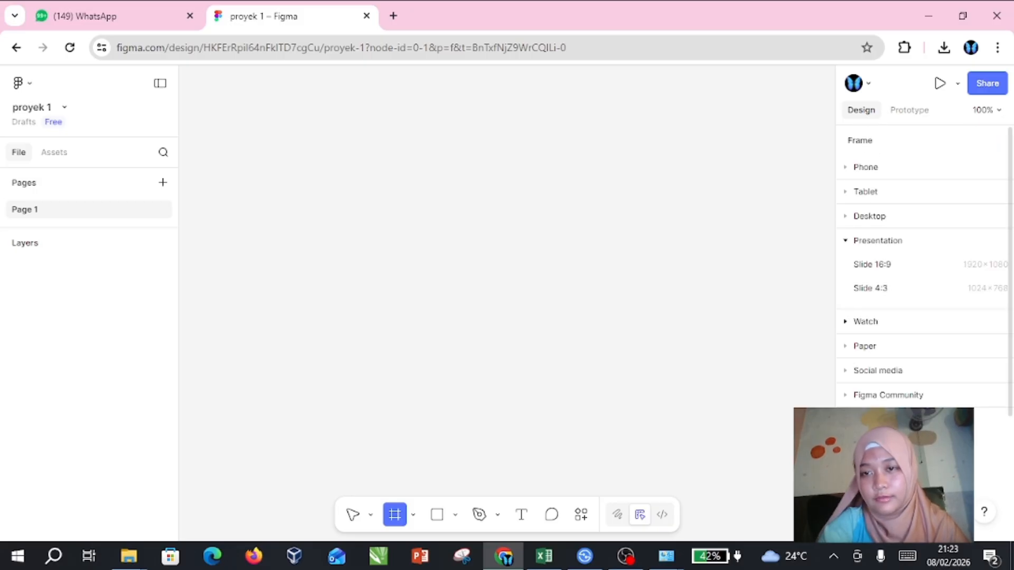
- Add an iPhone 17 frame from the Phone presets and delete the duplicate frame so only one stays on the canvas
click(866, 167)
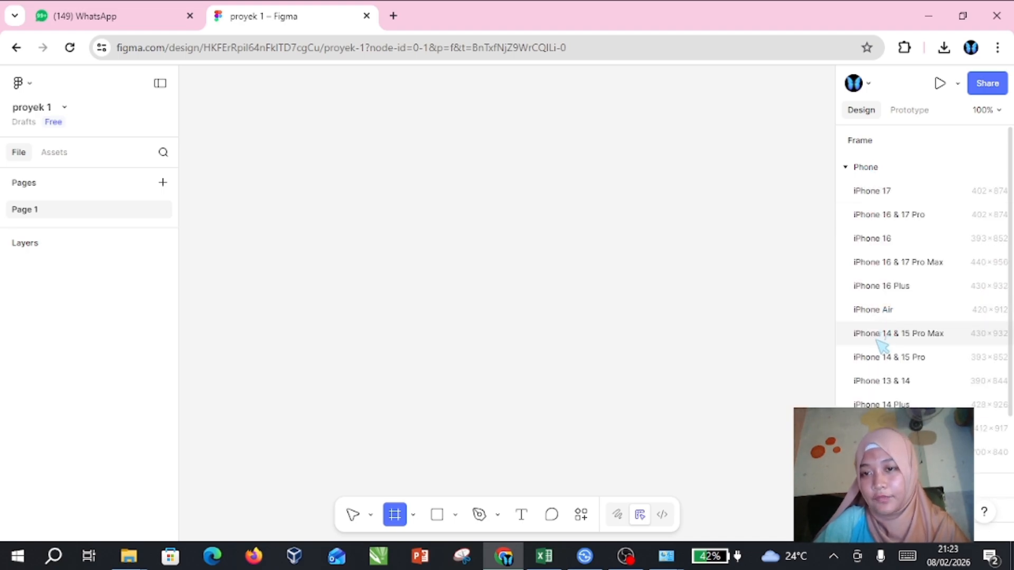
click(892, 191)
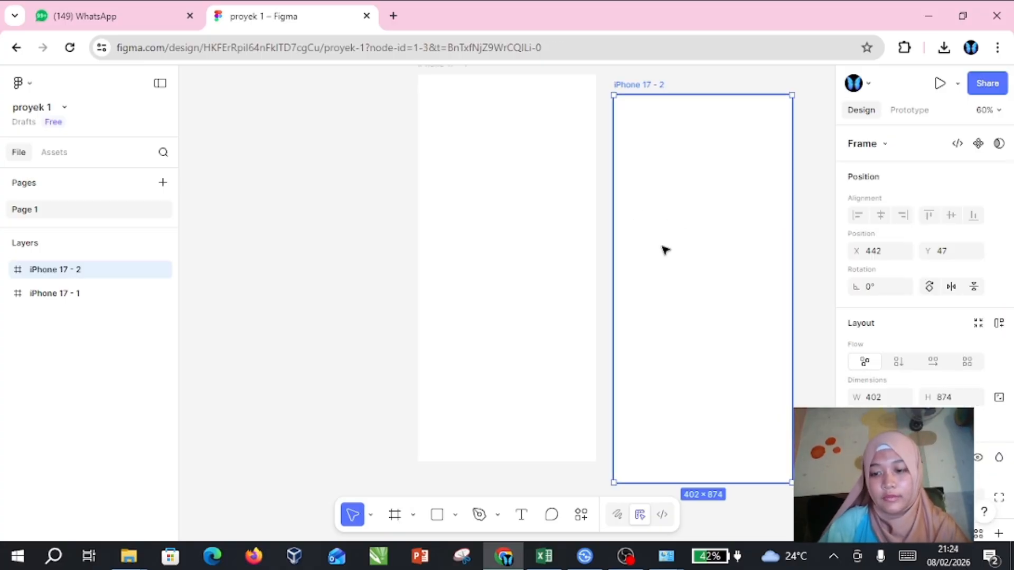
key(Delete)
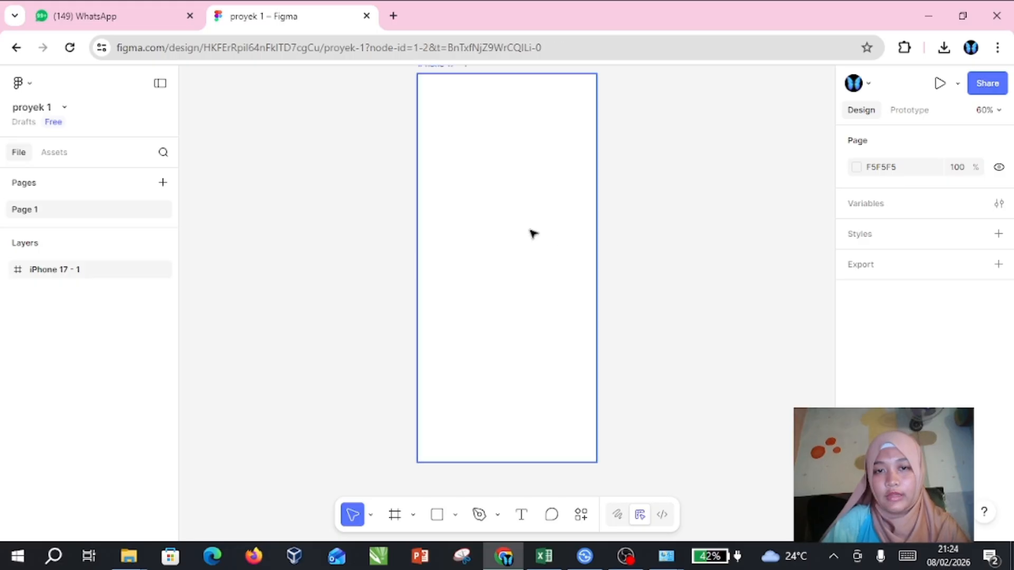
- Move the iPhone 17 frame slightly down to Y 17 and view its frame type and size options without changing them
click(532, 233)
drag(532, 233, 532, 241)
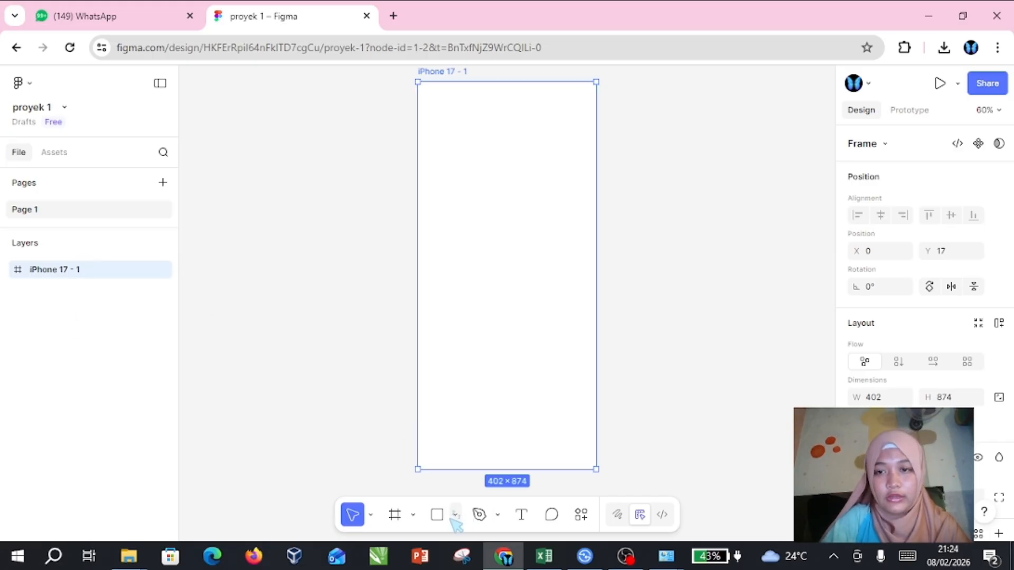
click(886, 145)
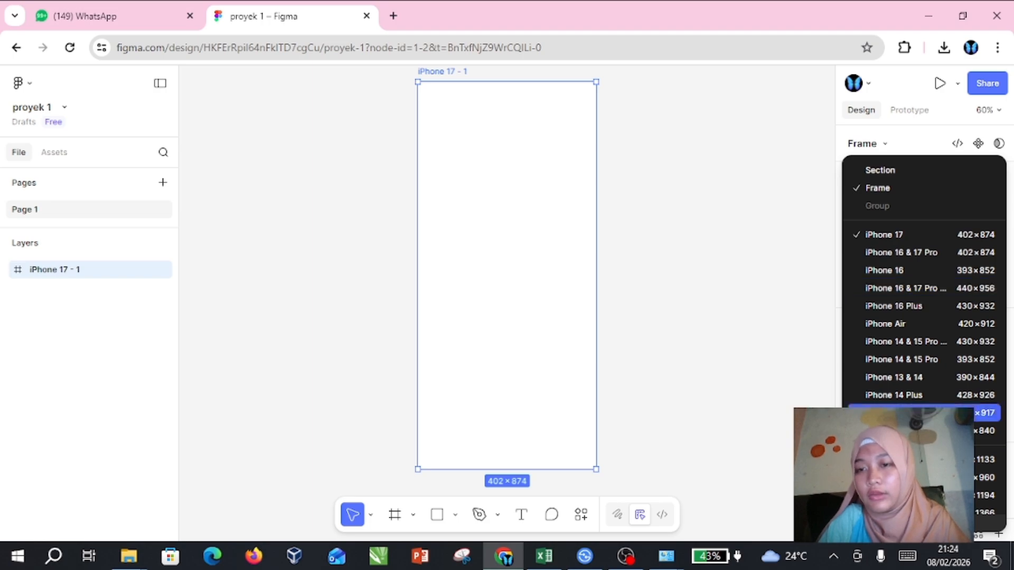
click(783, 390)
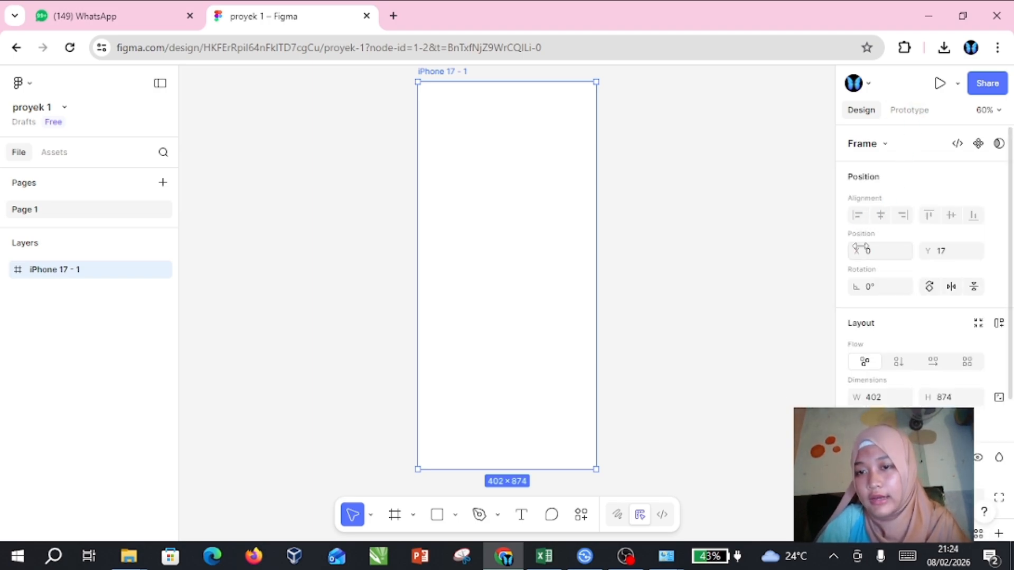
- Try the iPhone 17 frame at X position 11, and set its X position back to 0
click(873, 253)
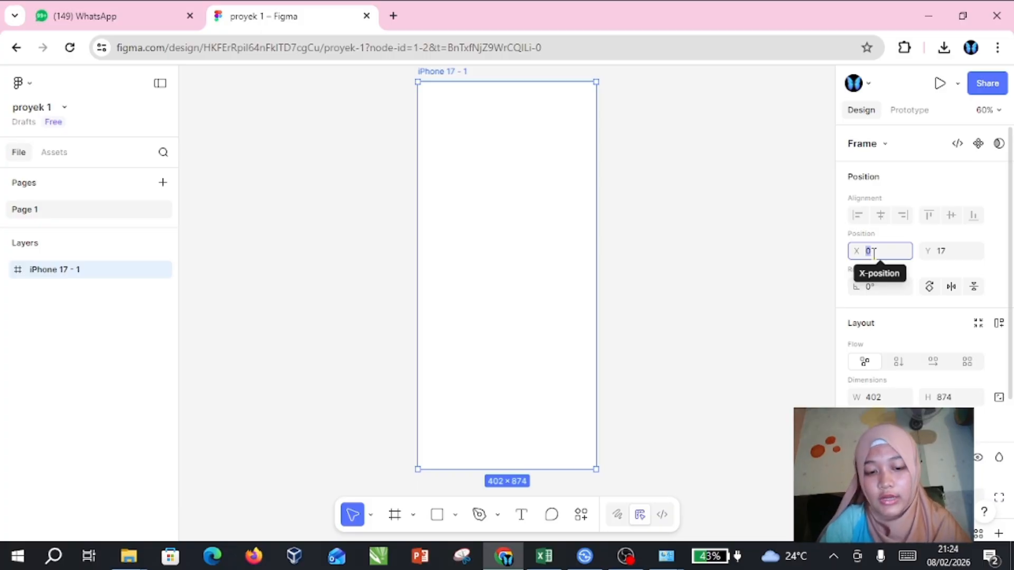
text(11)
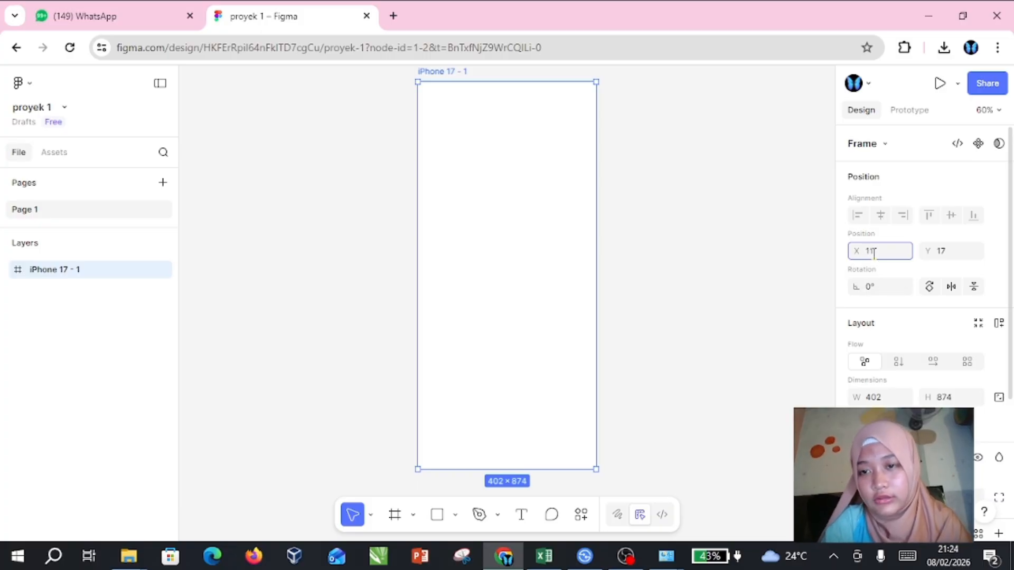
key(Return)
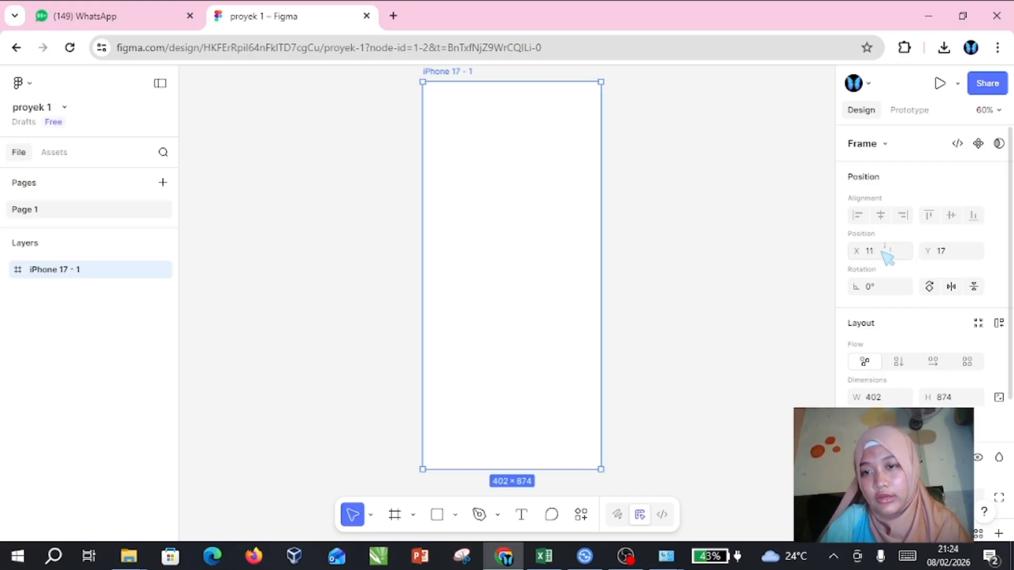
click(882, 252)
key(BackSpace)
text(0)
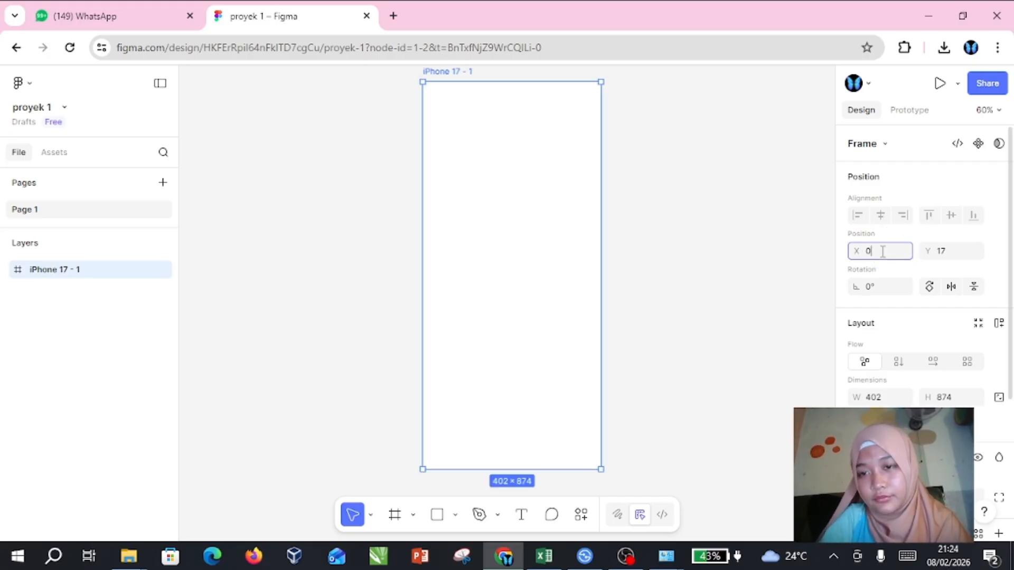
- Try rotating the iPhone 17 frame to 50°, and reset its rotation to 0°
click(880, 289)
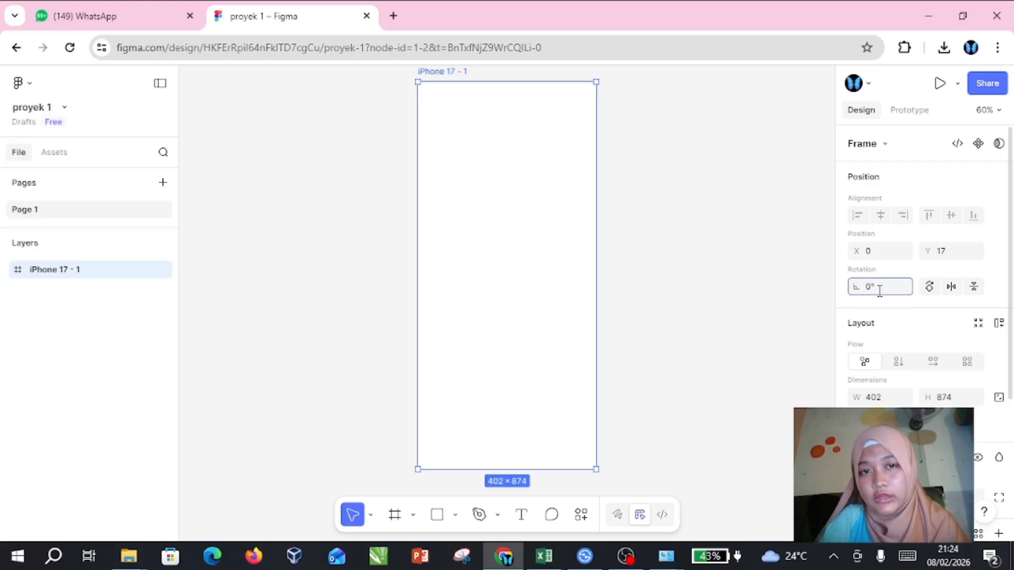
key(BackSpace)
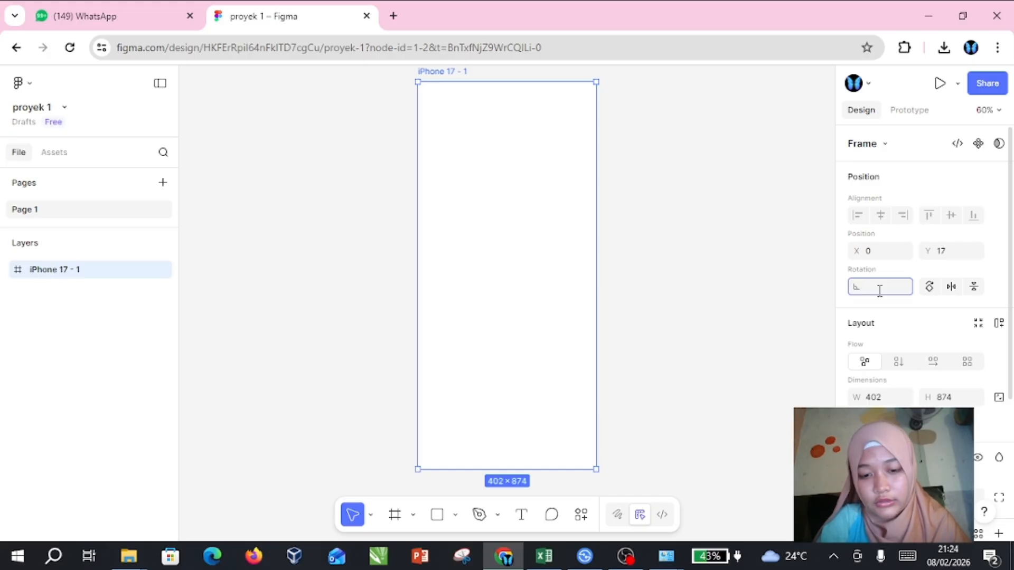
text(59)
key(BackSpace)
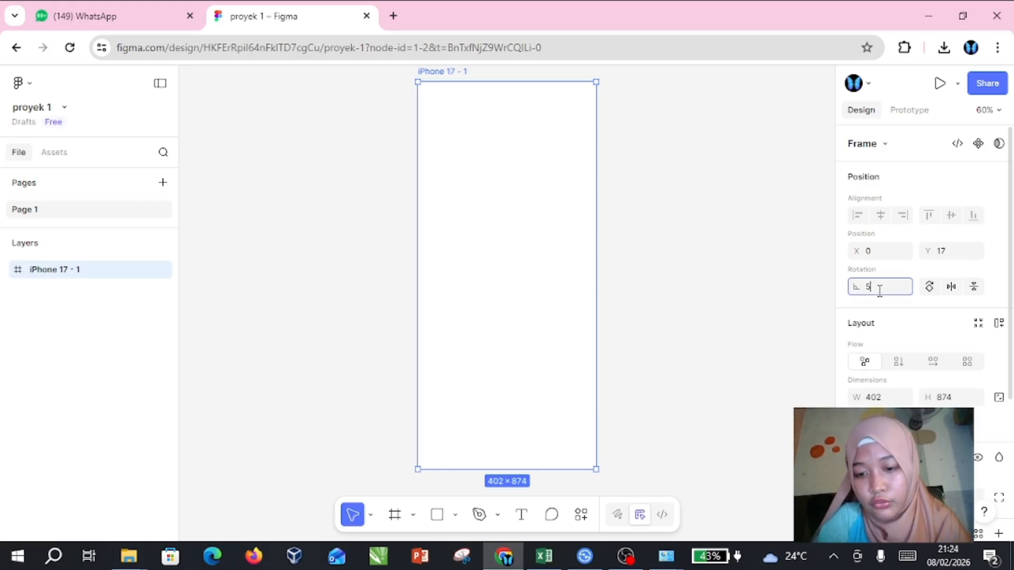
text(0)
key(Return)
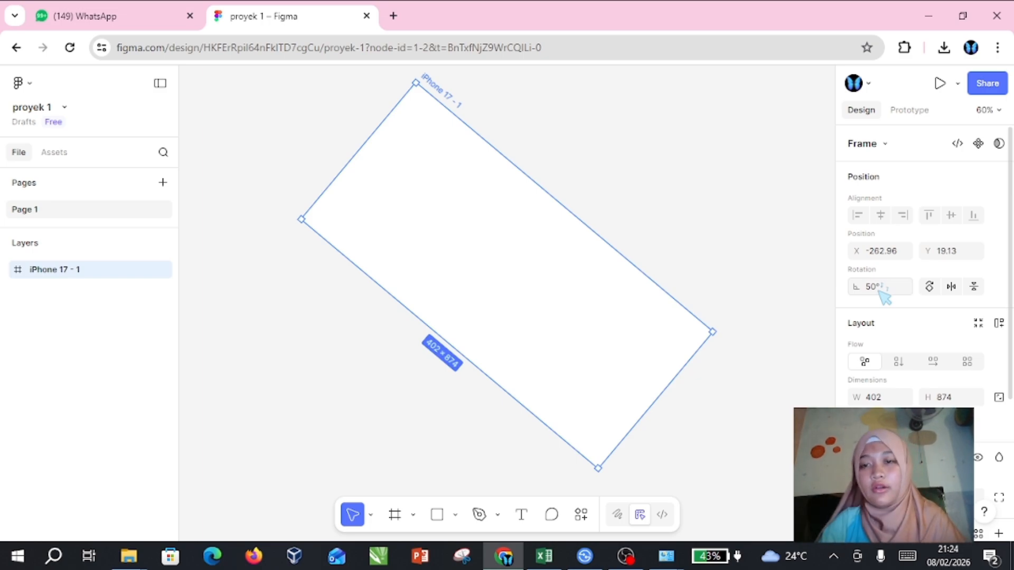
click(880, 290)
key(BackSpace)
text(0)
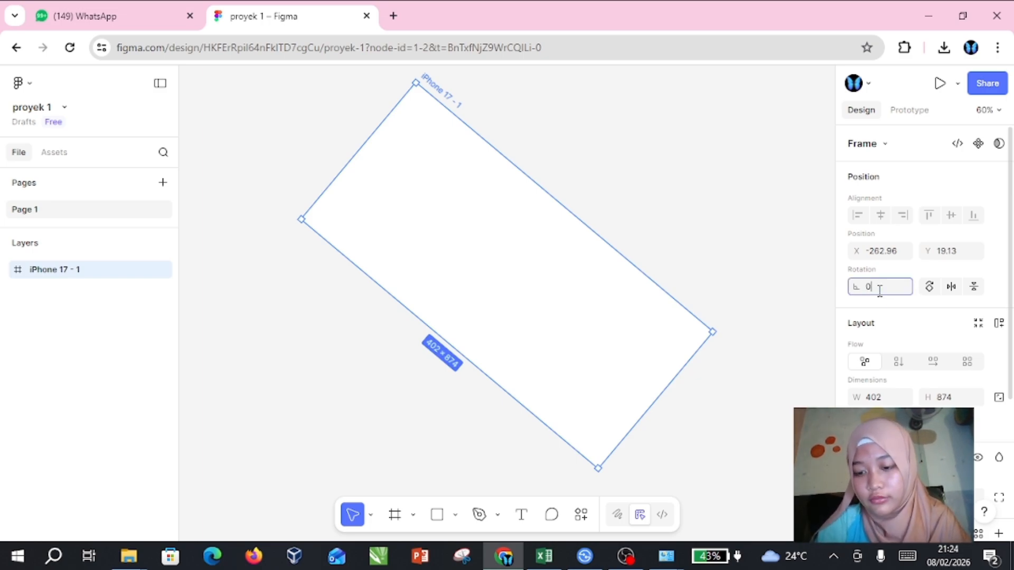
key(Return)
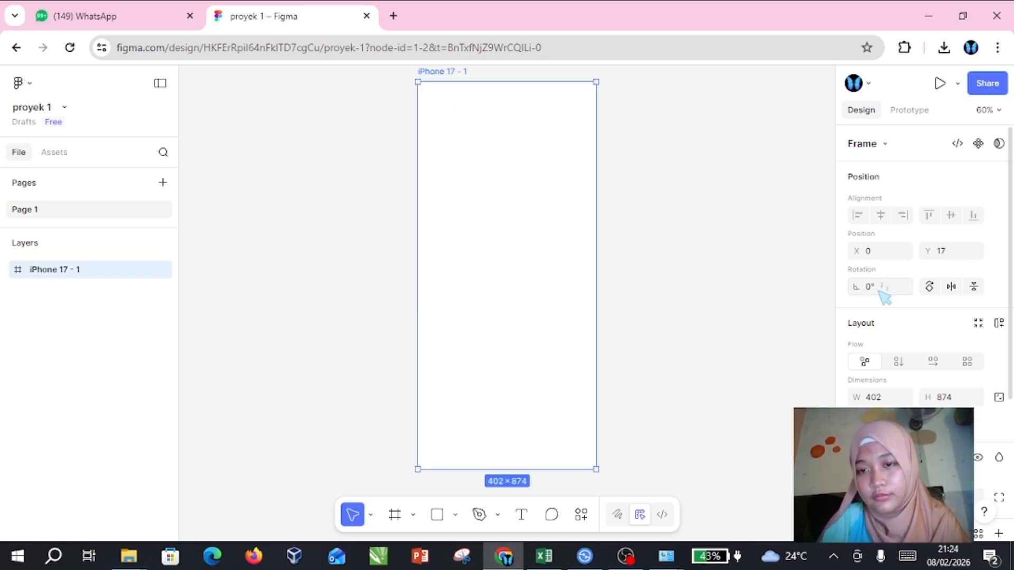
- Rotate the iPhone 17 frame through a full turn in 90° increments, and flip it horizontally and vertically
click(930, 289)
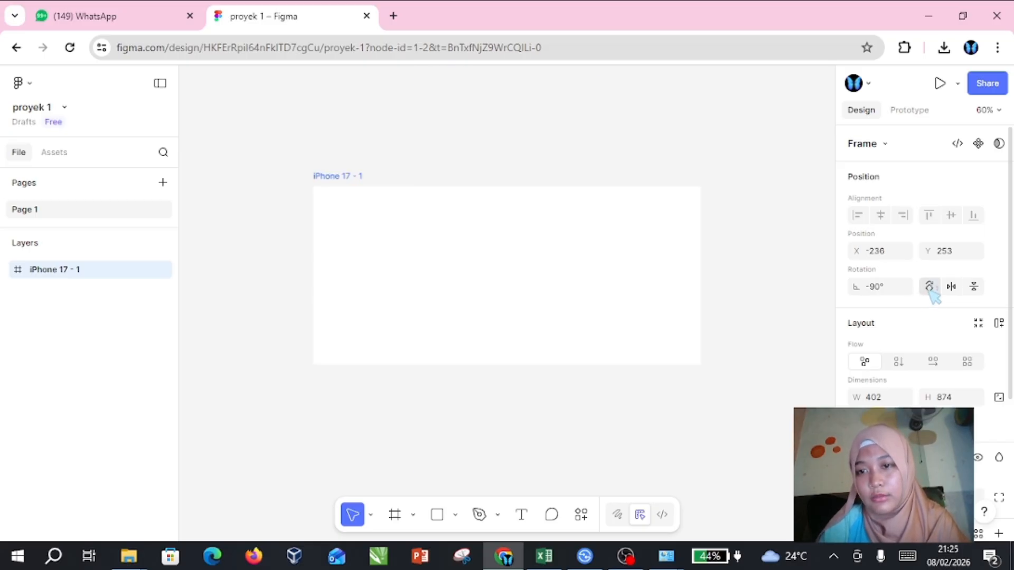
click(930, 289)
click(930, 289)
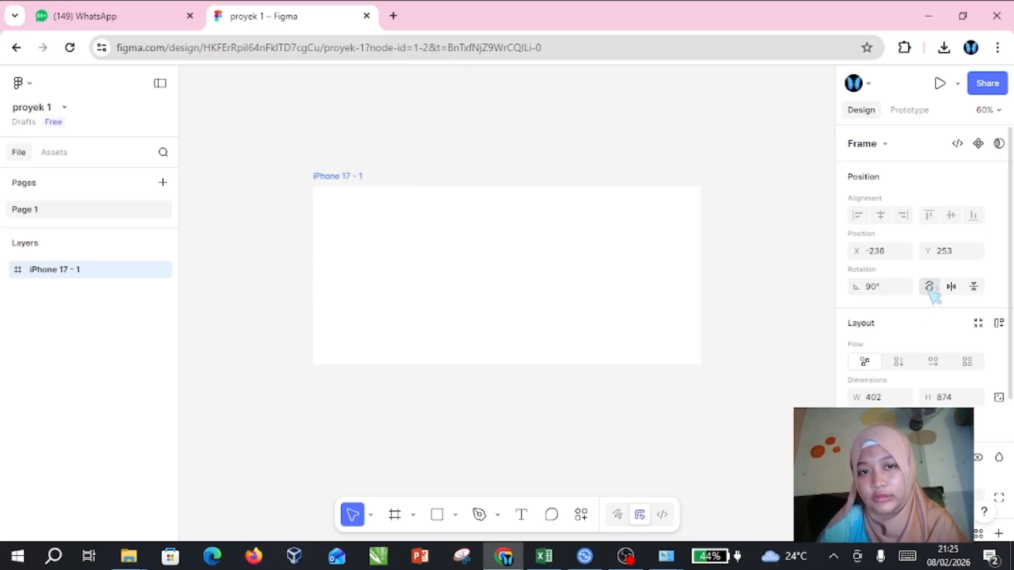
click(930, 289)
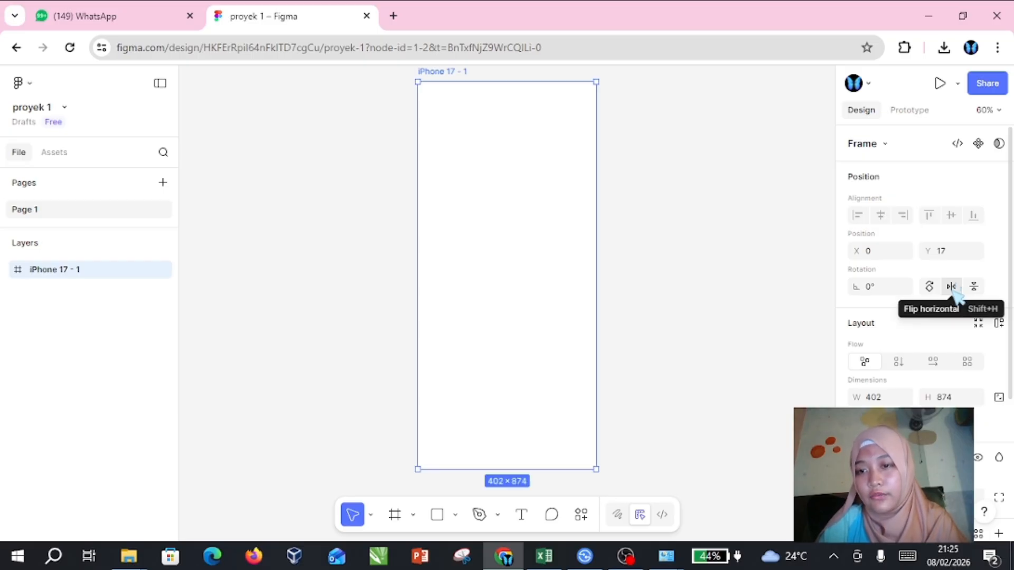
click(952, 289)
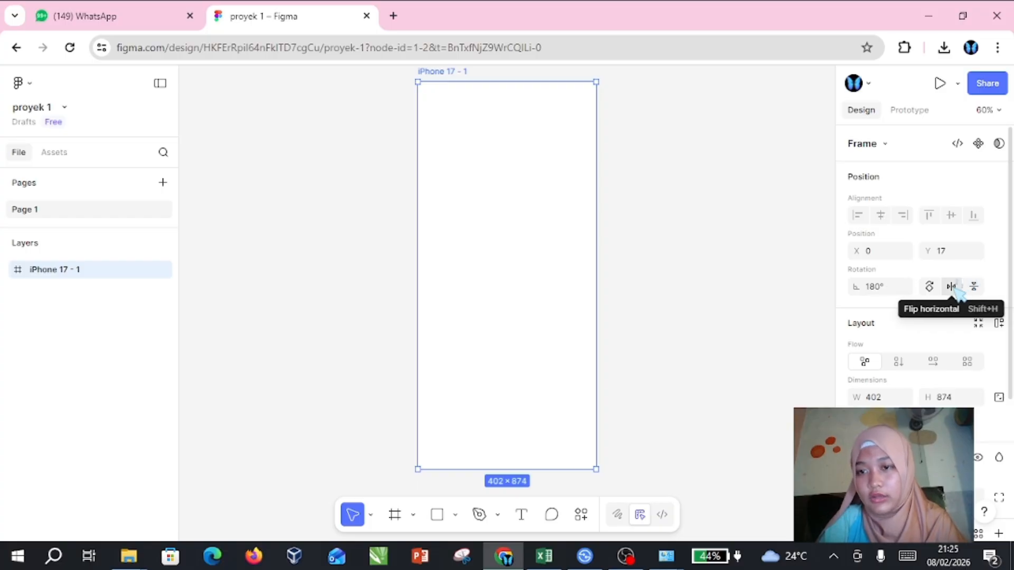
click(974, 288)
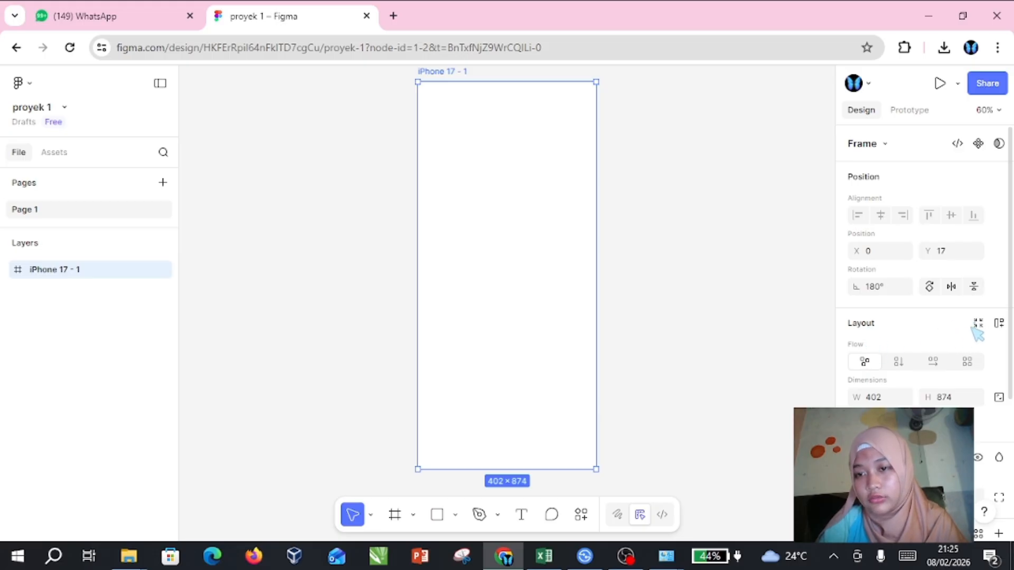
- Try the vertical, horizontal and grid auto layout flows on the frame, and return it to the free-form flow
click(900, 360)
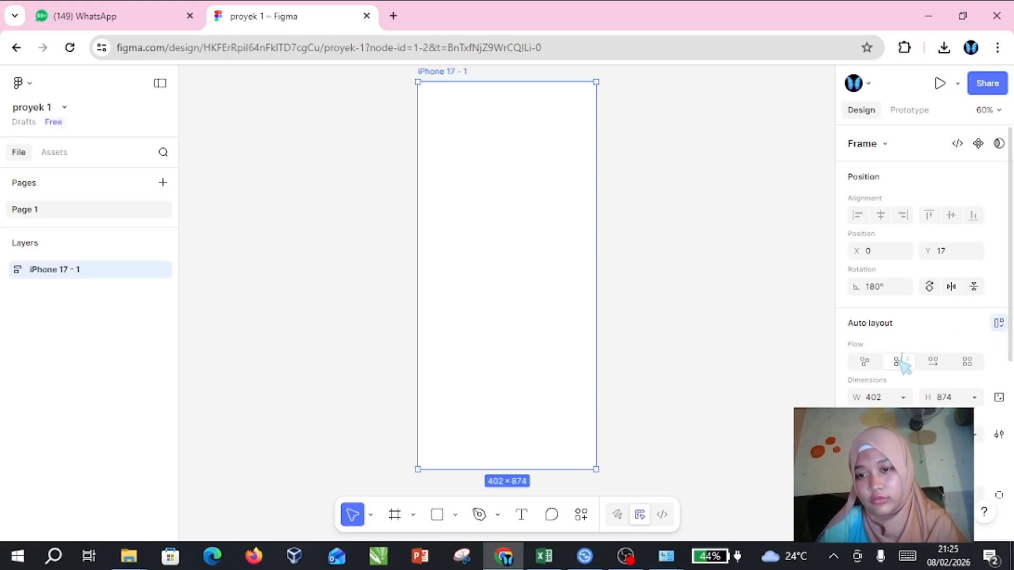
click(934, 363)
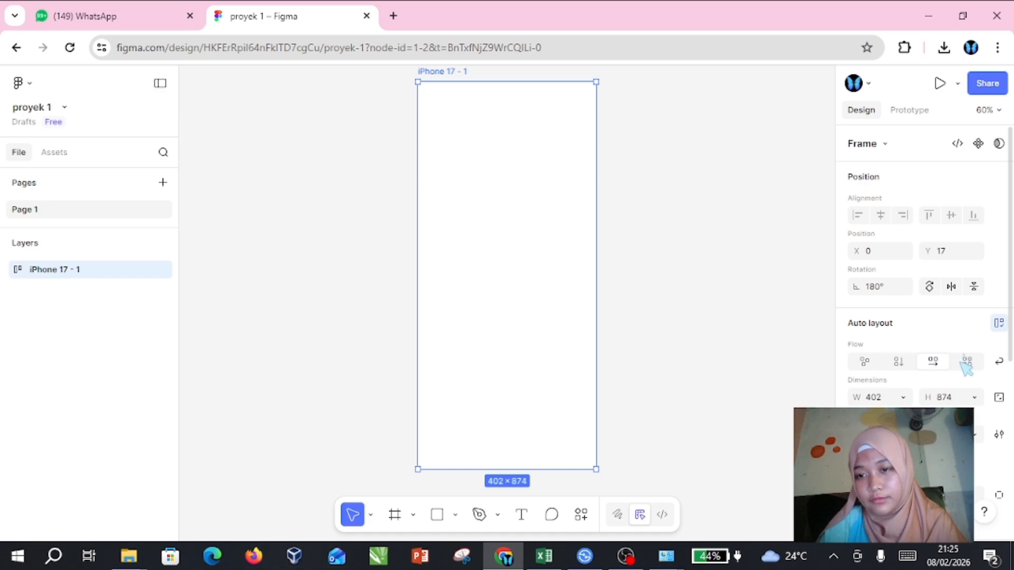
click(966, 361)
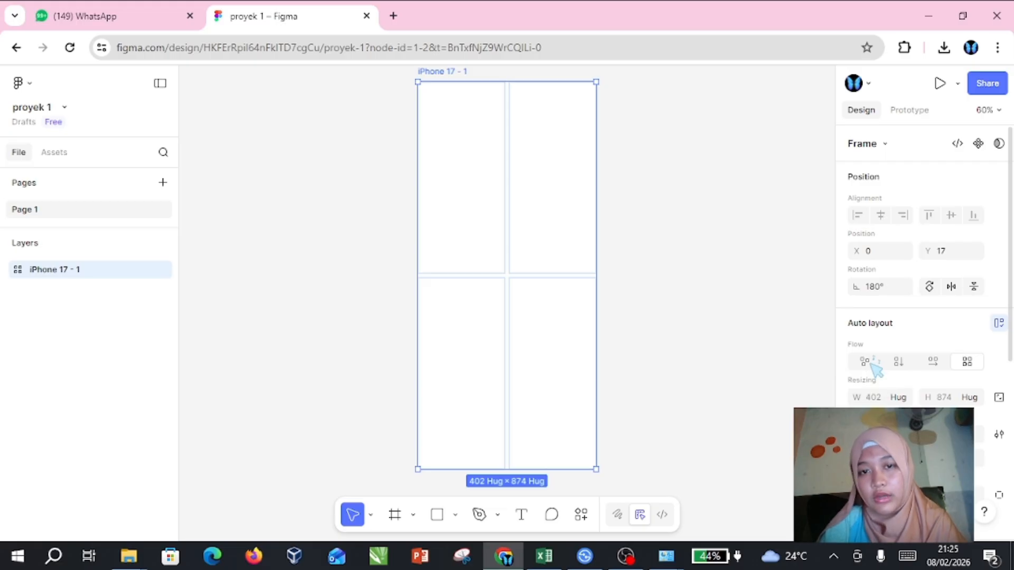
click(866, 363)
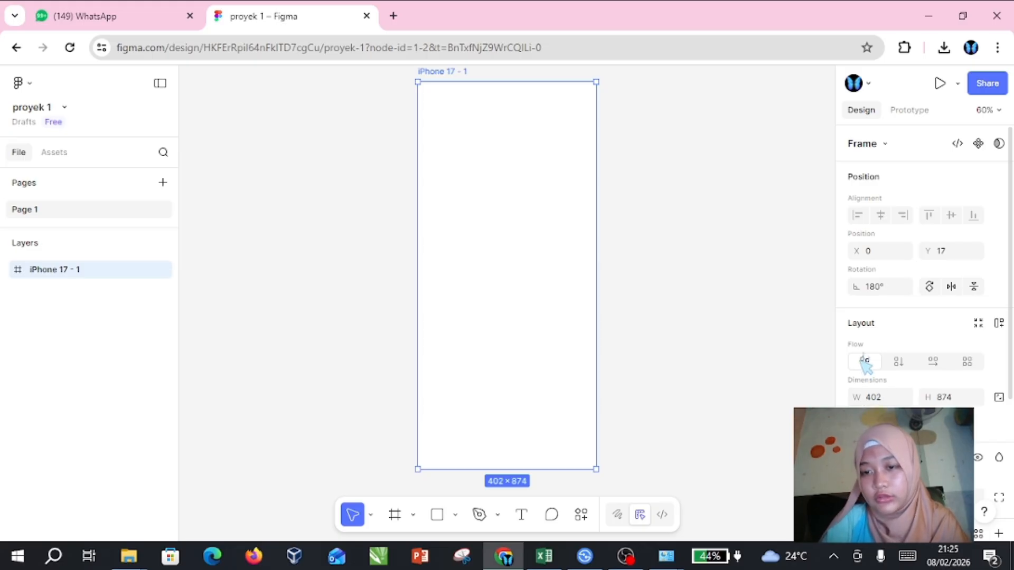
- Try a width of 100 on the iPhone 17 frame, and restore the width to 402
click(884, 401)
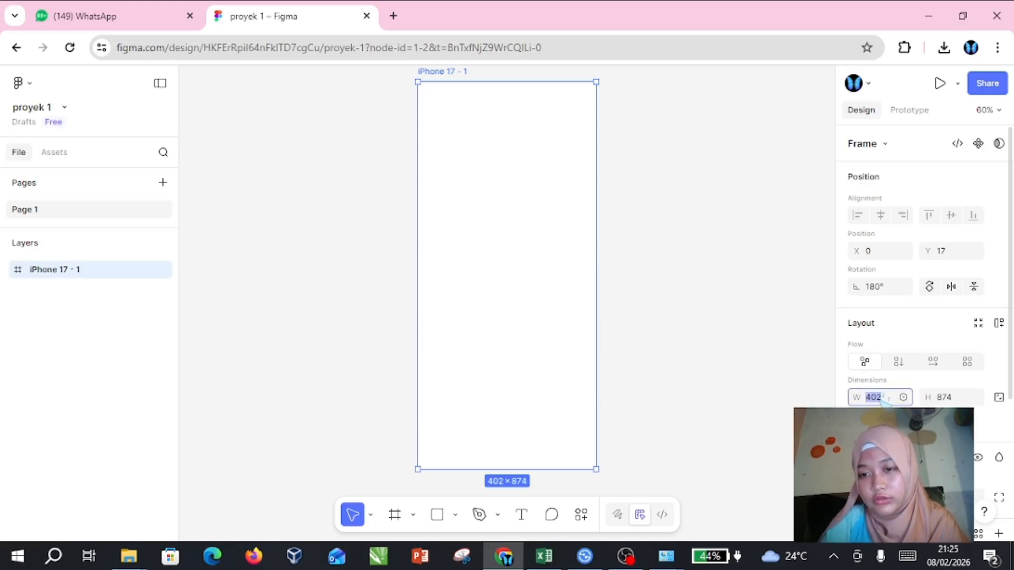
text(100)
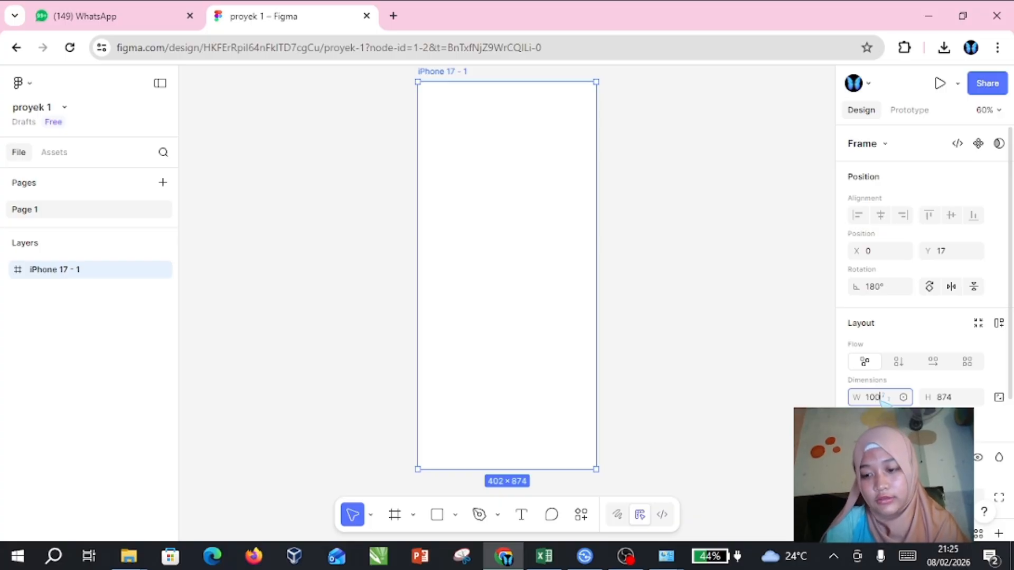
key(Return)
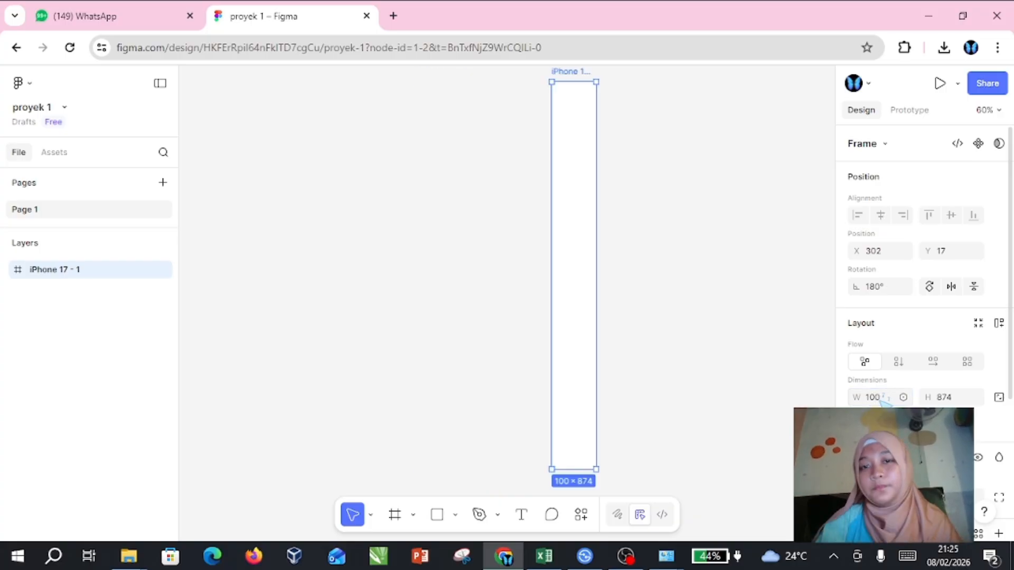
click(882, 399)
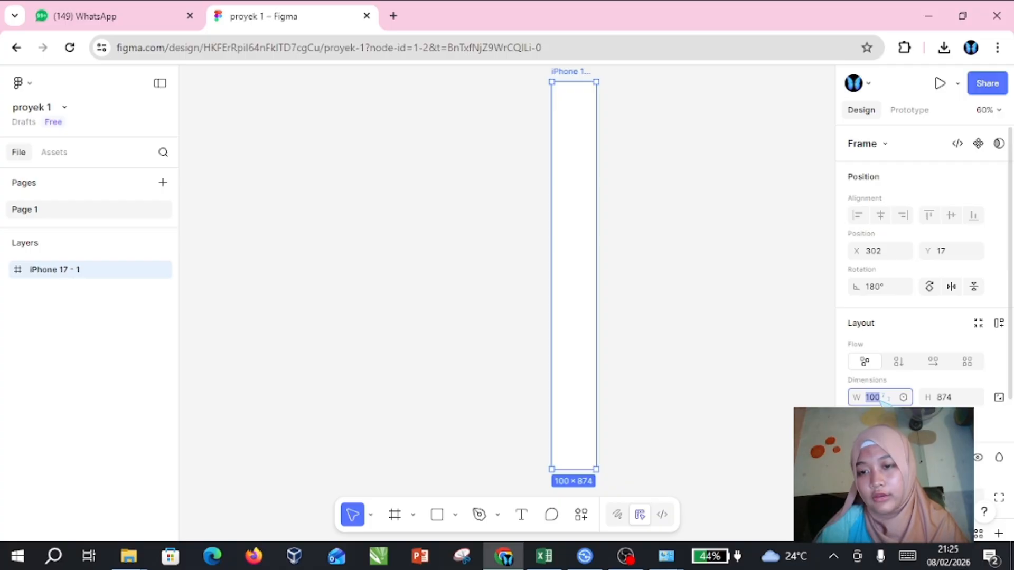
text(402)
key(Return)
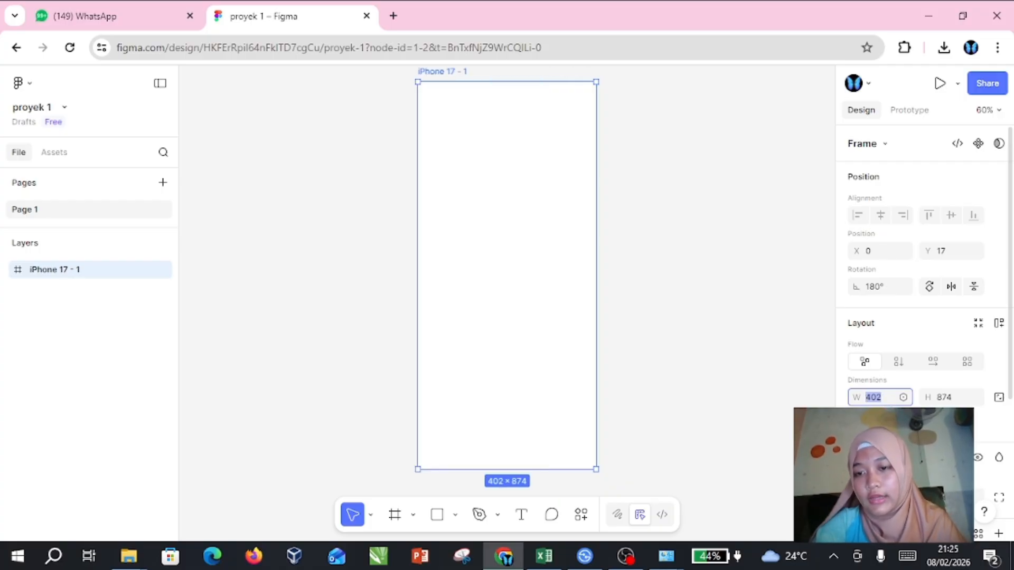
- View the frame's opacity and corner radius settings, and hide the frame and show it again
scroll(921, 264, down, 4)
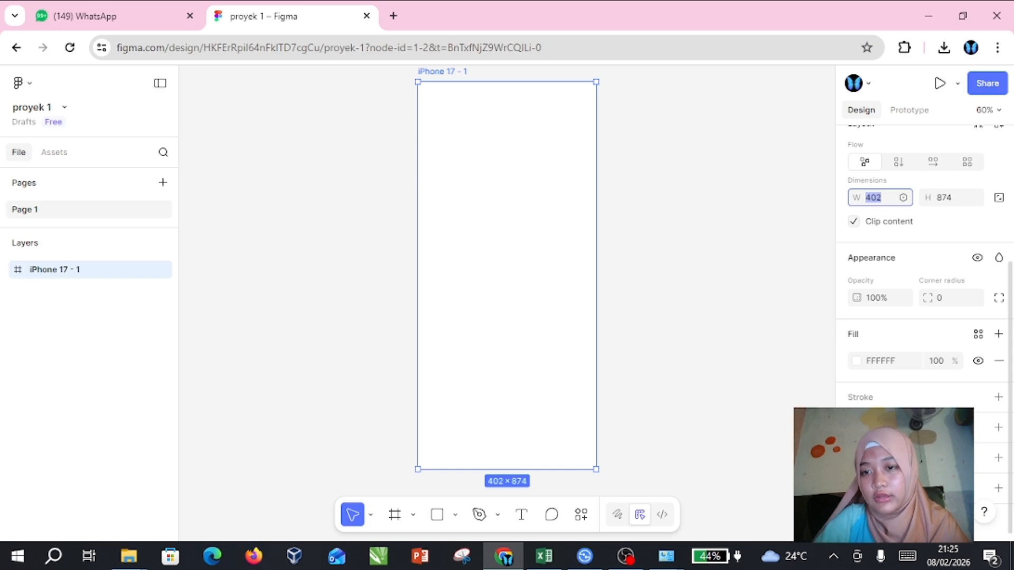
click(876, 299)
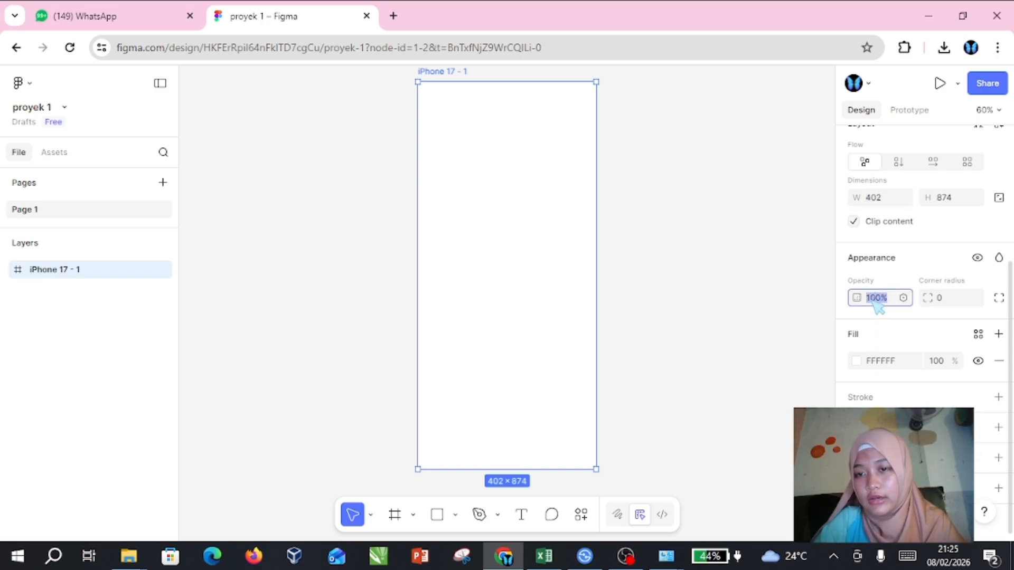
click(934, 299)
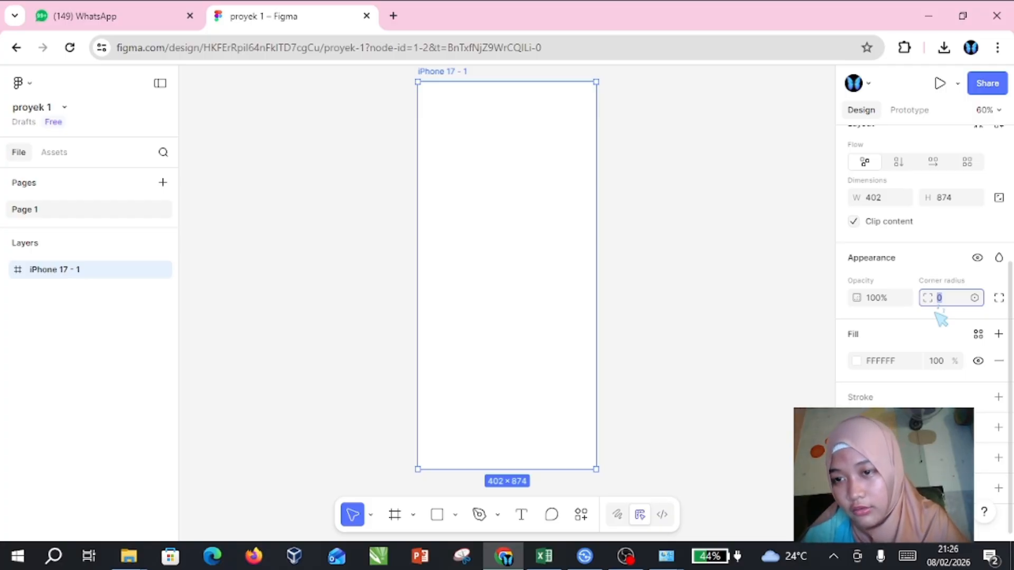
click(978, 257)
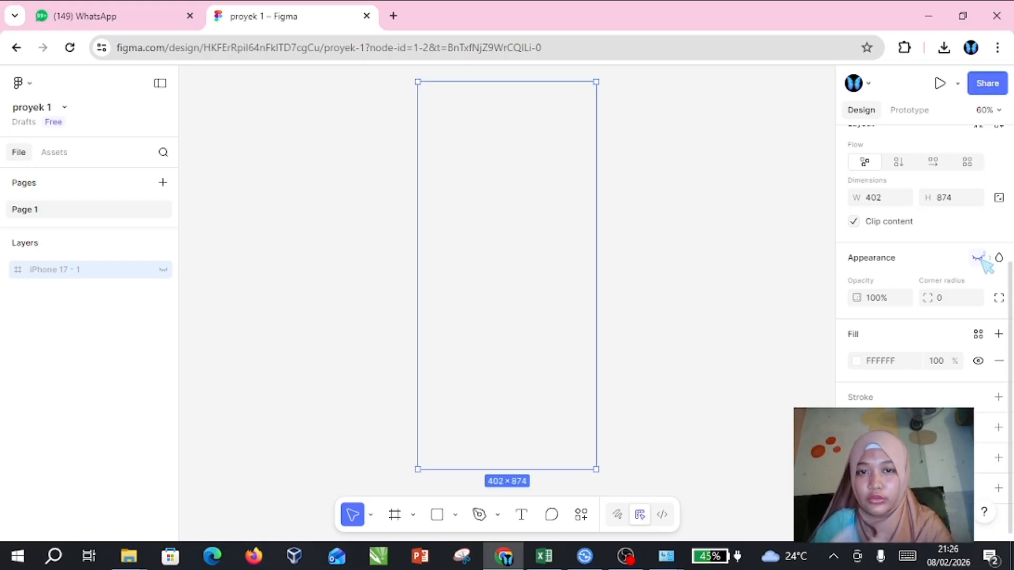
click(979, 257)
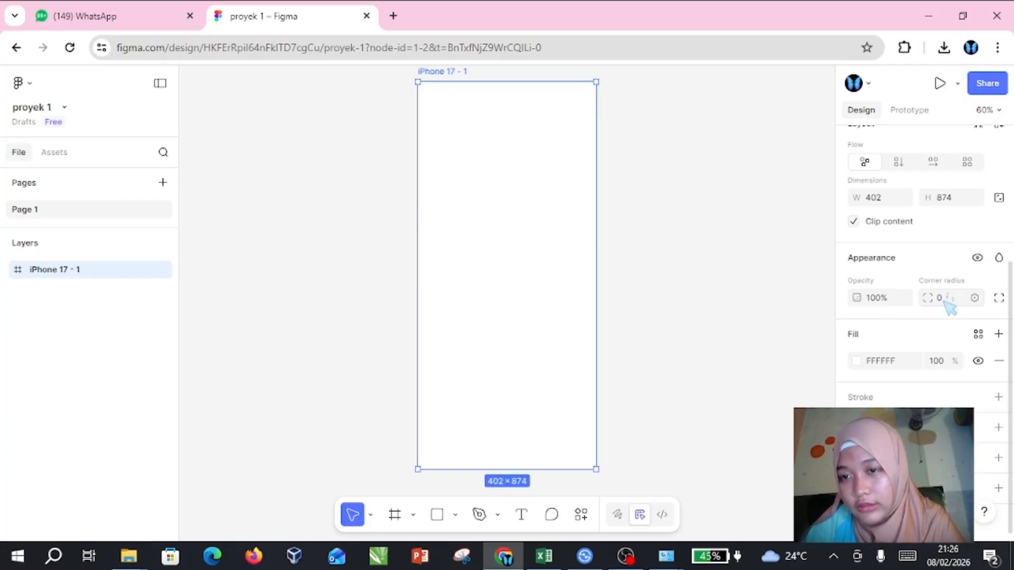
- Set the iPhone 17 frame's corner radius to 10, deselect the frame and inspect its rounded corner up close
click(945, 300)
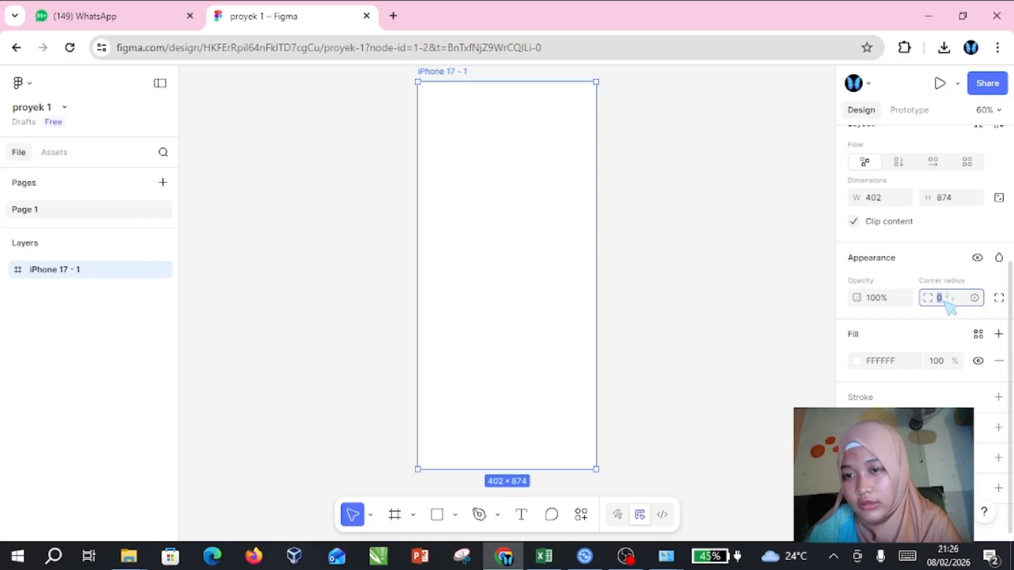
text(10)
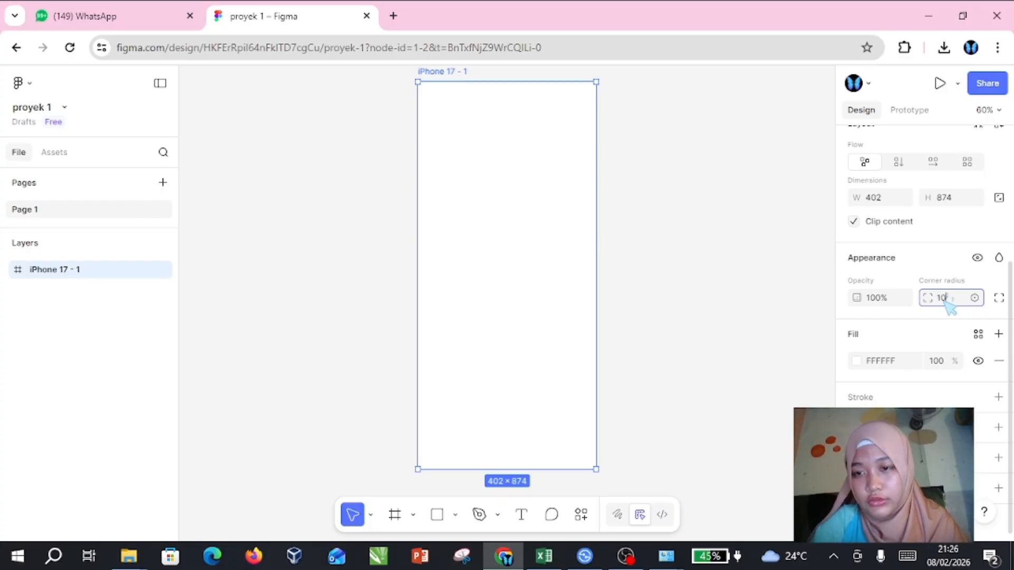
key(Return)
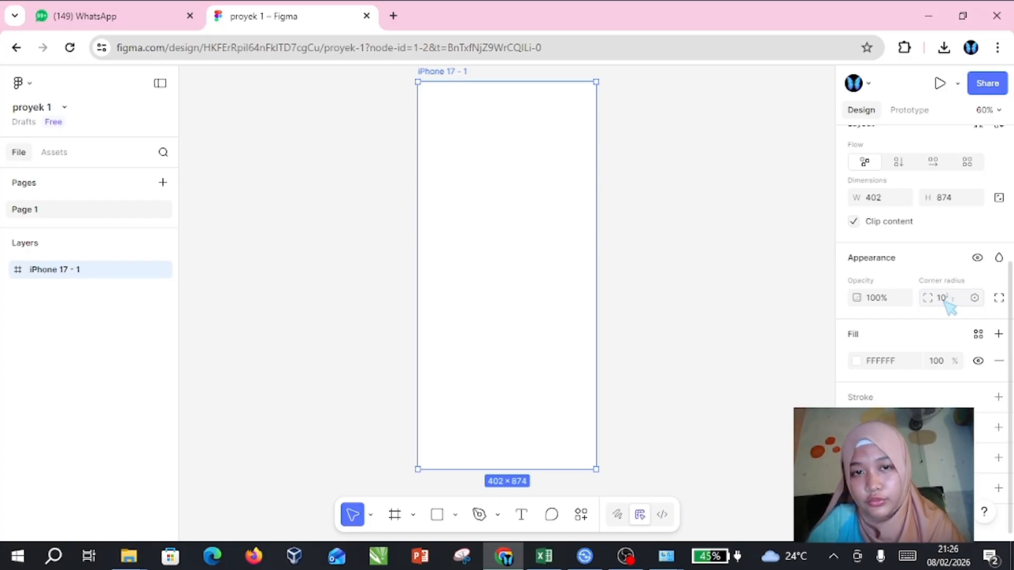
click(719, 293)
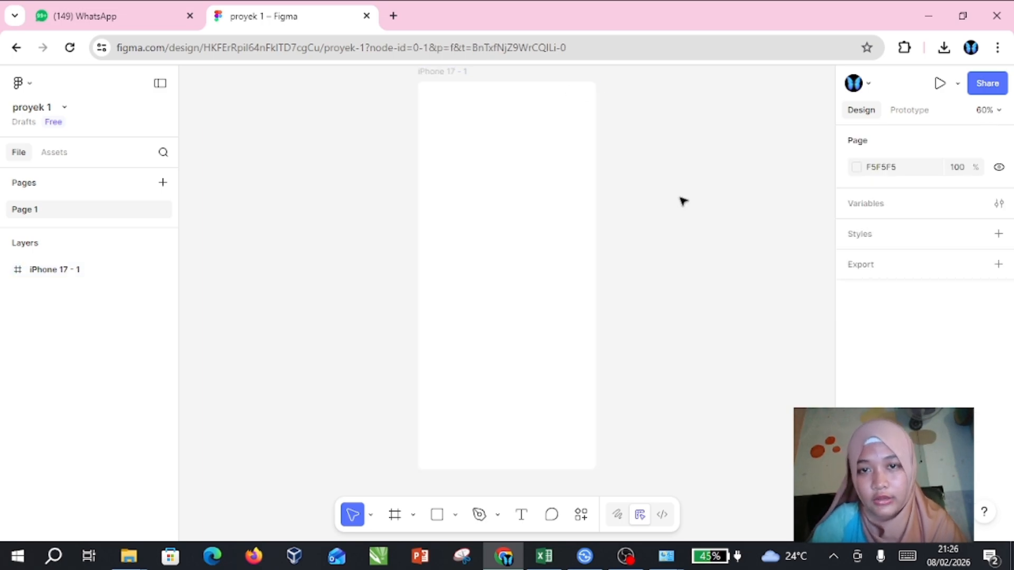
scroll(681, 201, up, 5)
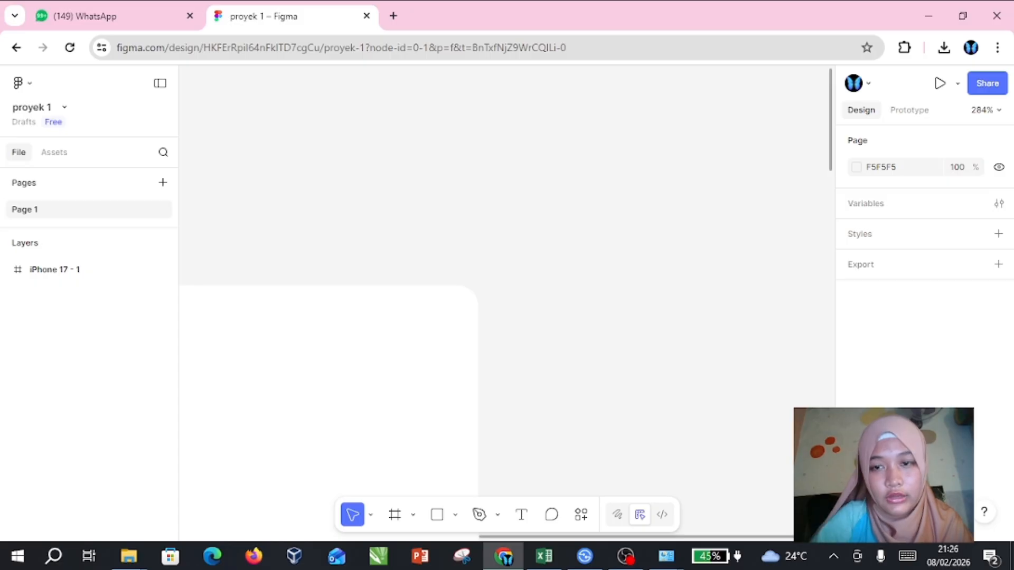
scroll(588, 190, down, 8)
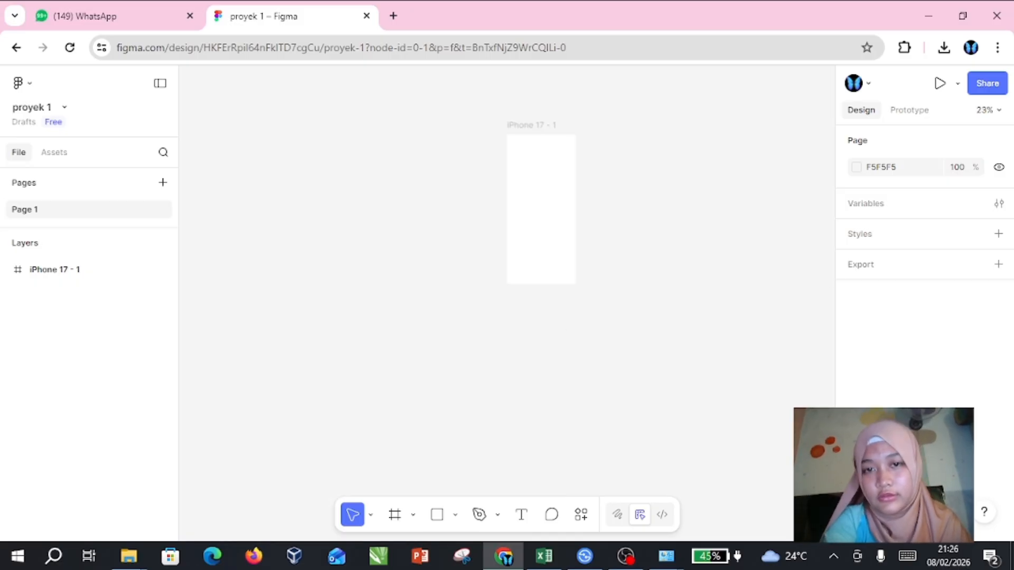
- Try several red shades as the iPhone 17 frame's solid fill, ending with E36E6E
scroll(591, 116, up, 4)
scroll(587, 392, down, 2)
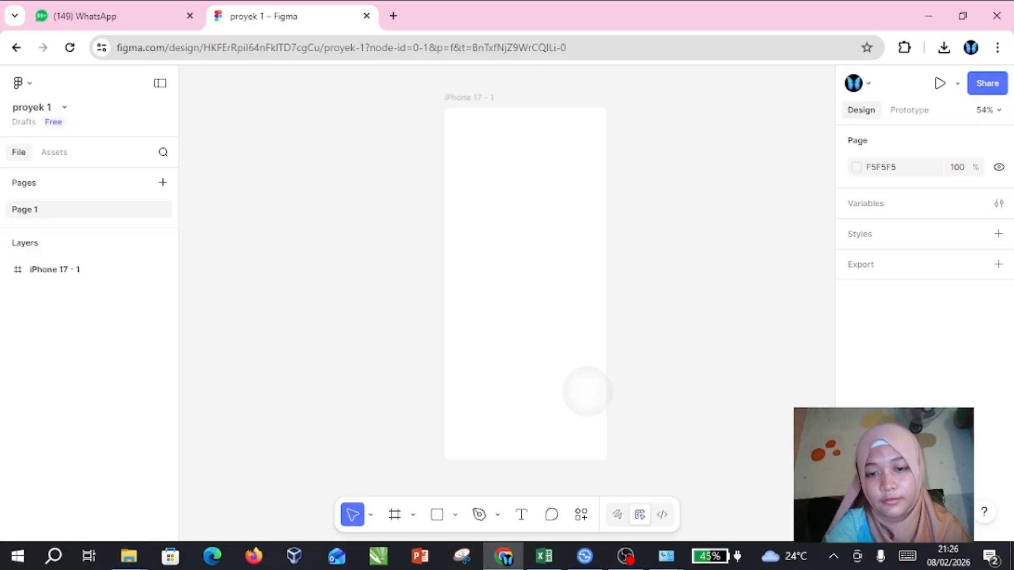
click(587, 281)
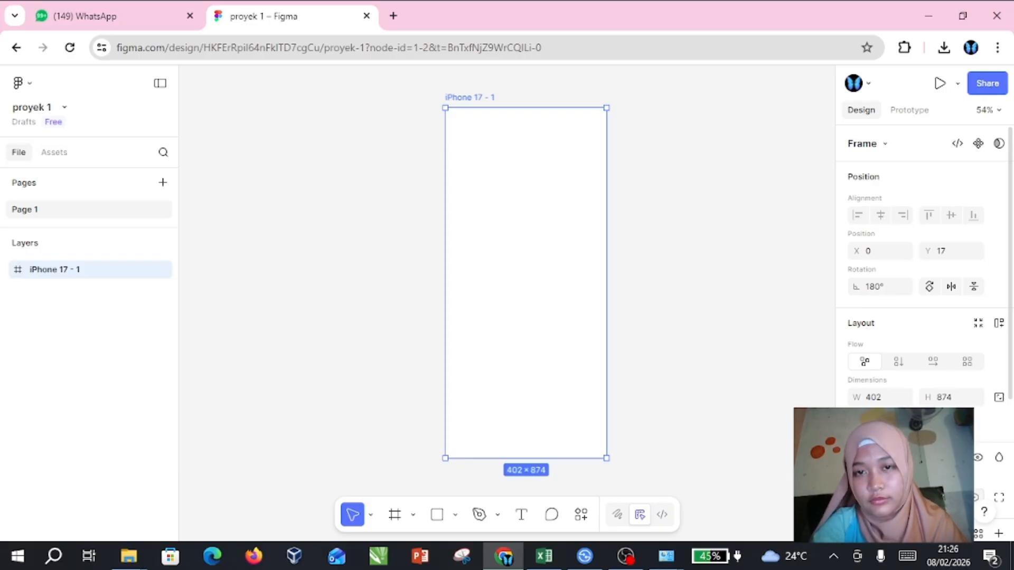
scroll(921, 264, down, 4)
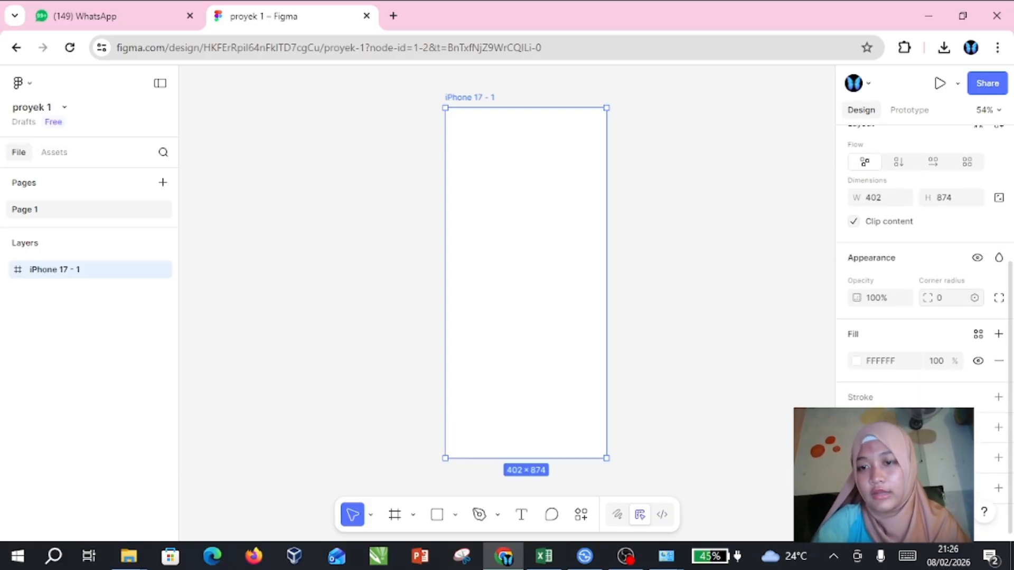
click(860, 365)
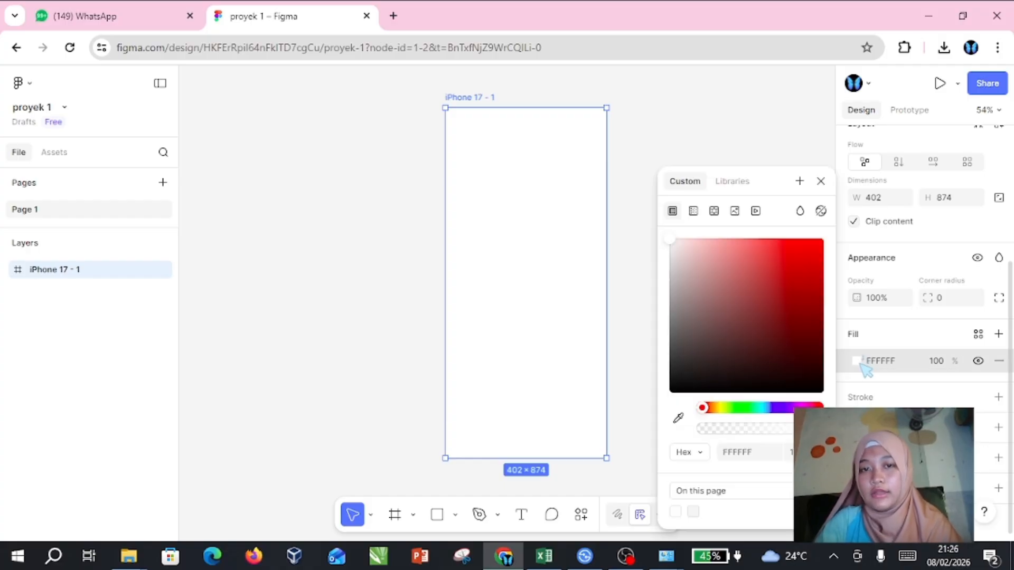
click(776, 260)
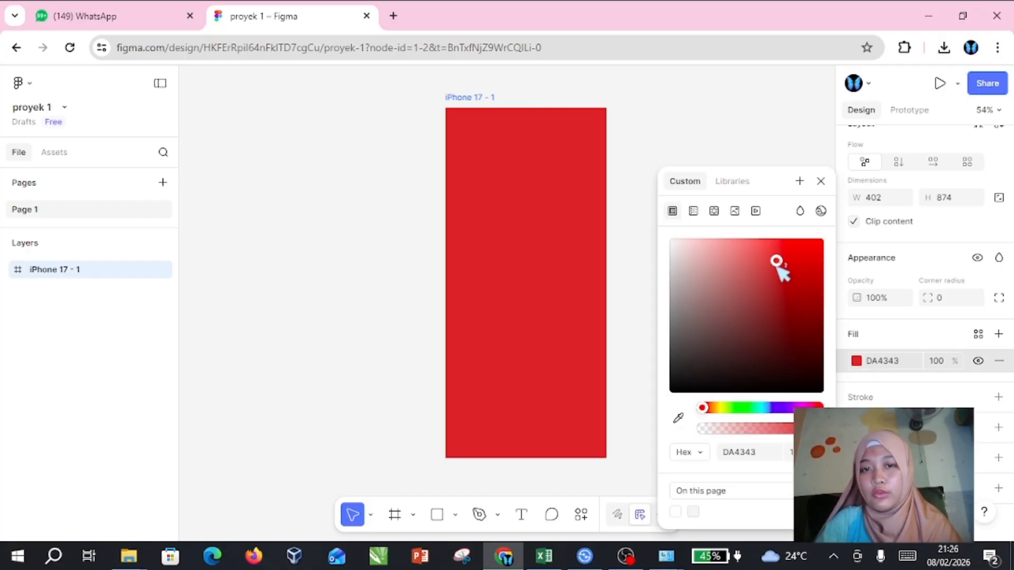
click(745, 317)
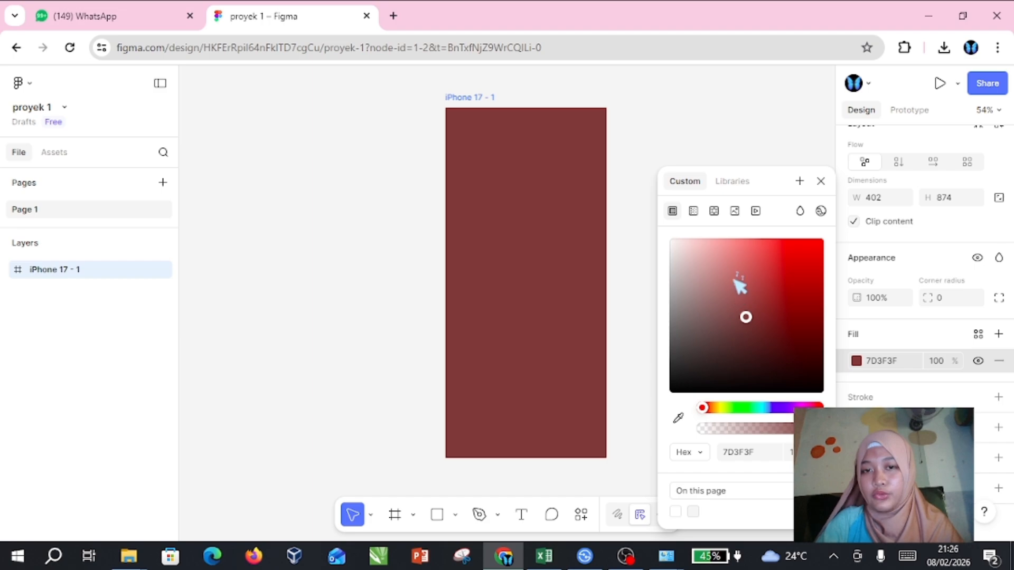
click(734, 282)
click(749, 256)
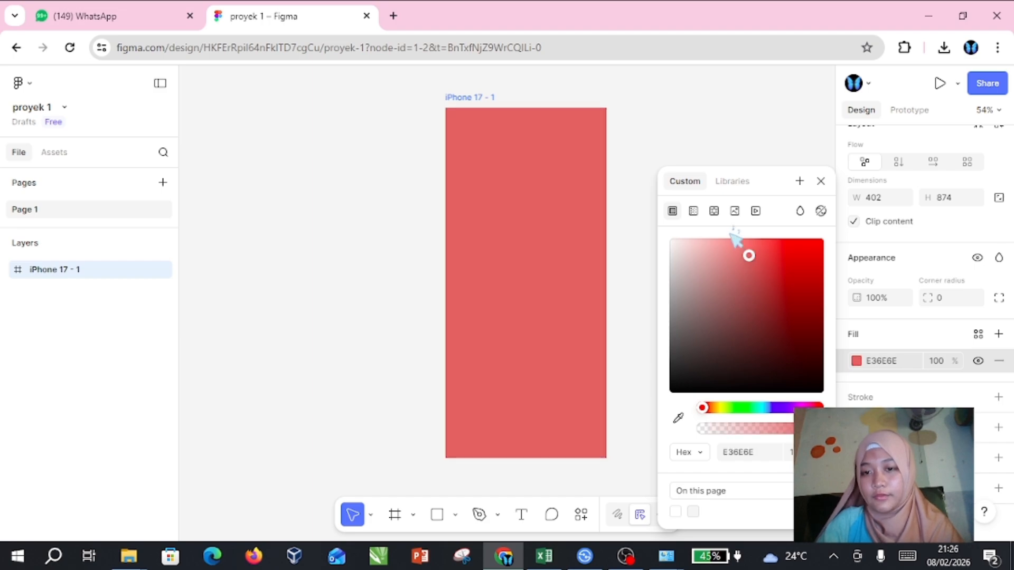
- Change the frame's fill hue to blue and adjust the shade to light blue A8EFFF
click(765, 407)
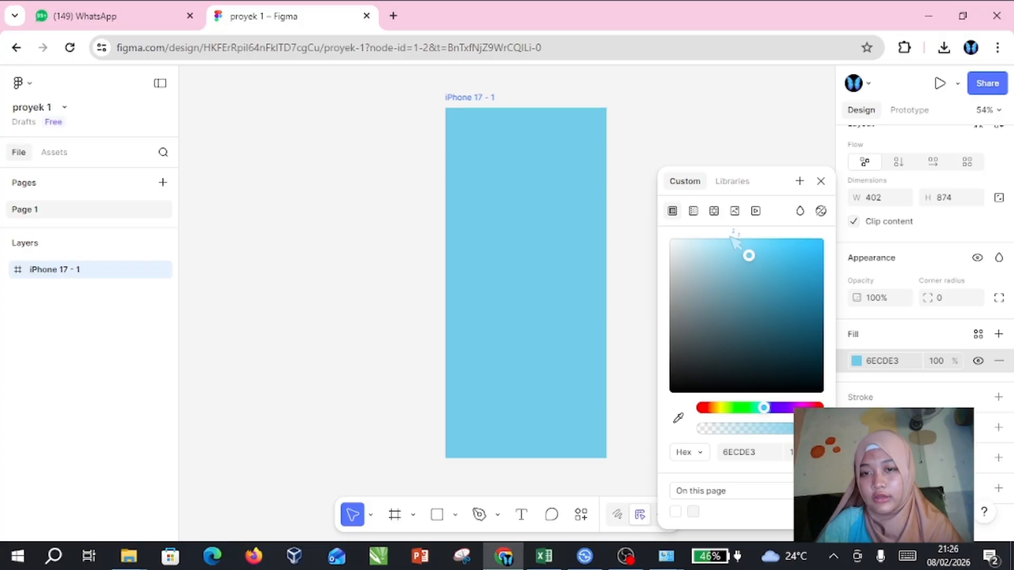
drag(729, 244, 721, 246)
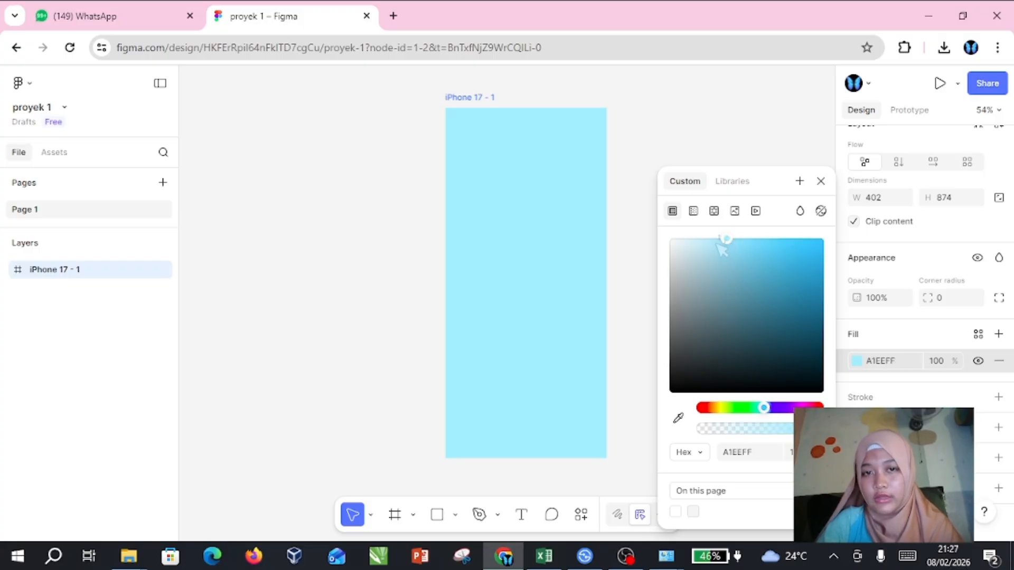
click(714, 243)
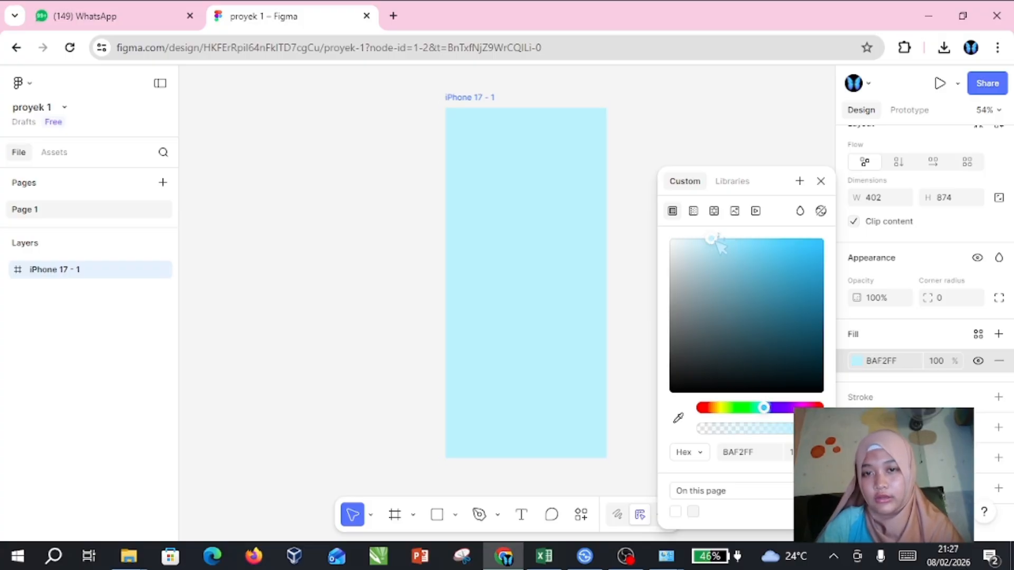
click(723, 242)
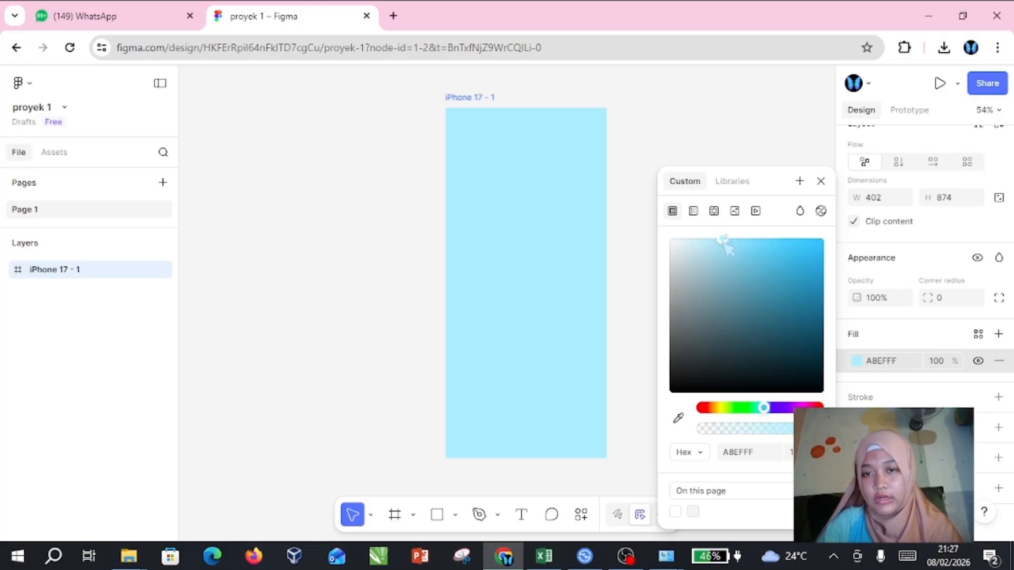
- Try a linear gradient fill from A8EFFF to 658F99 on the frame and experiment with its end stop
click(693, 211)
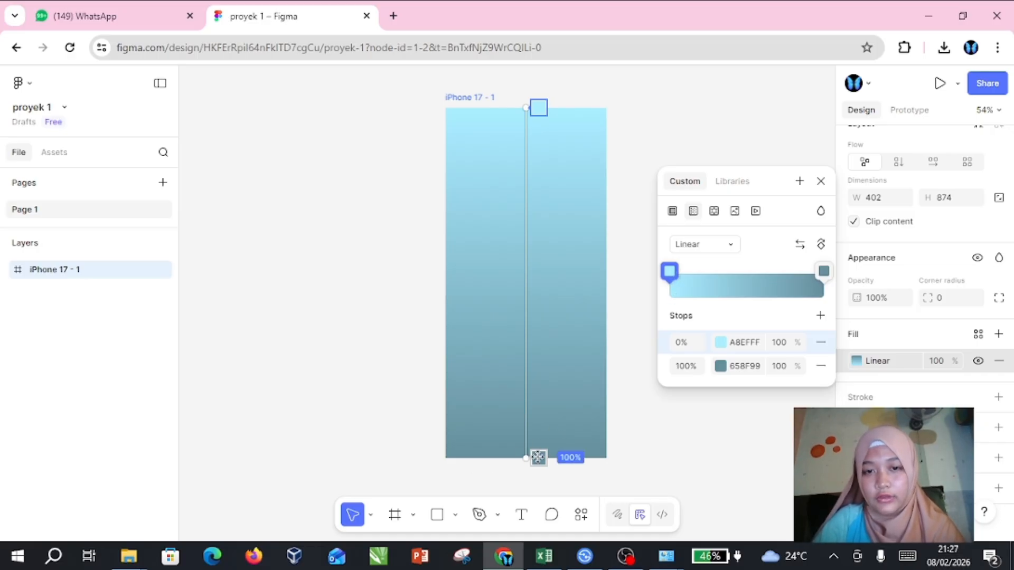
drag(538, 457, 542, 342)
drag(532, 459, 537, 457)
scroll(538, 457, down, 4)
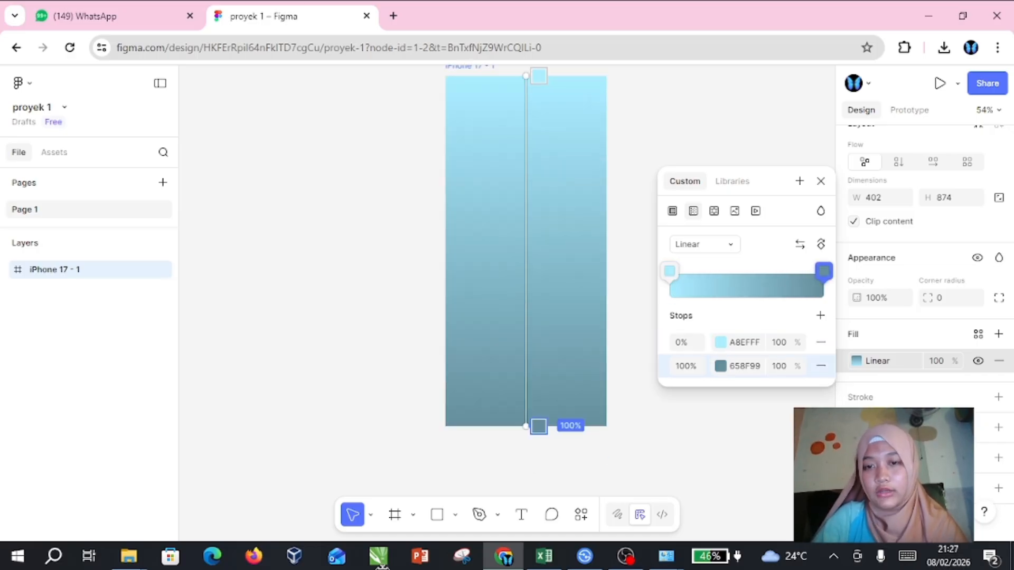
scroll(549, 301, up, 5)
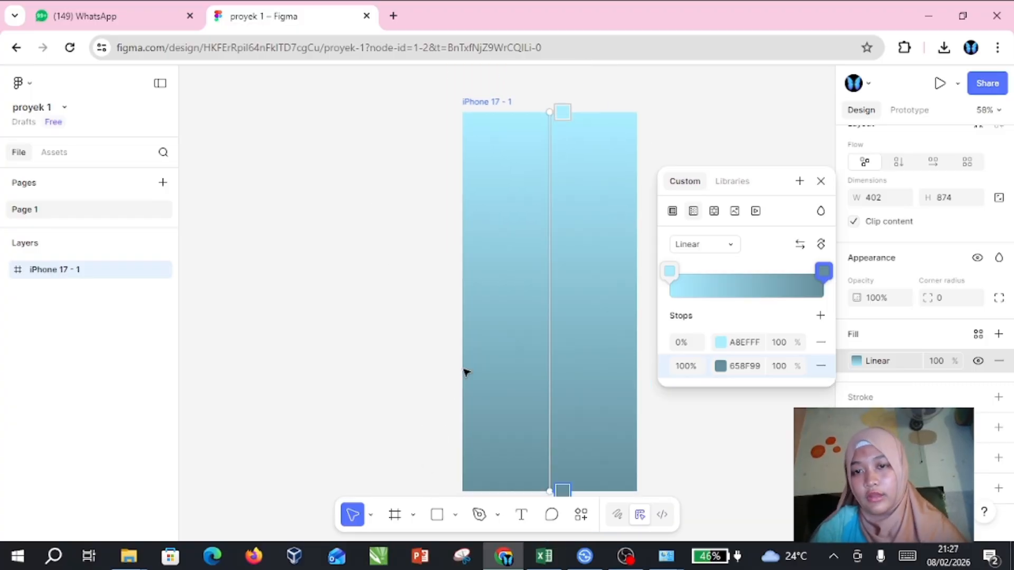
- Try the pattern, image and video fill types on the frame, and undo back to the solid A8EFFF fill
click(718, 210)
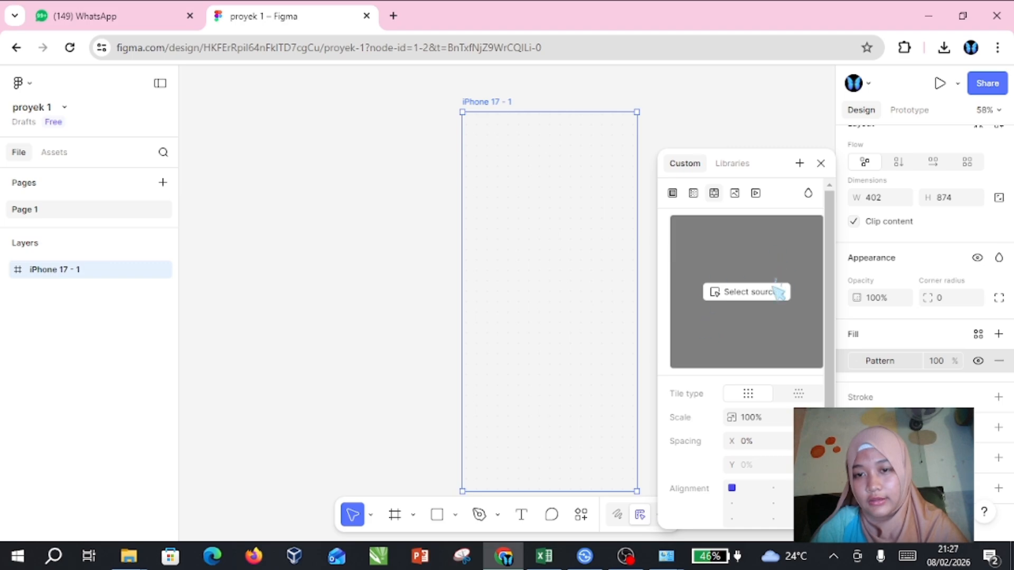
click(742, 294)
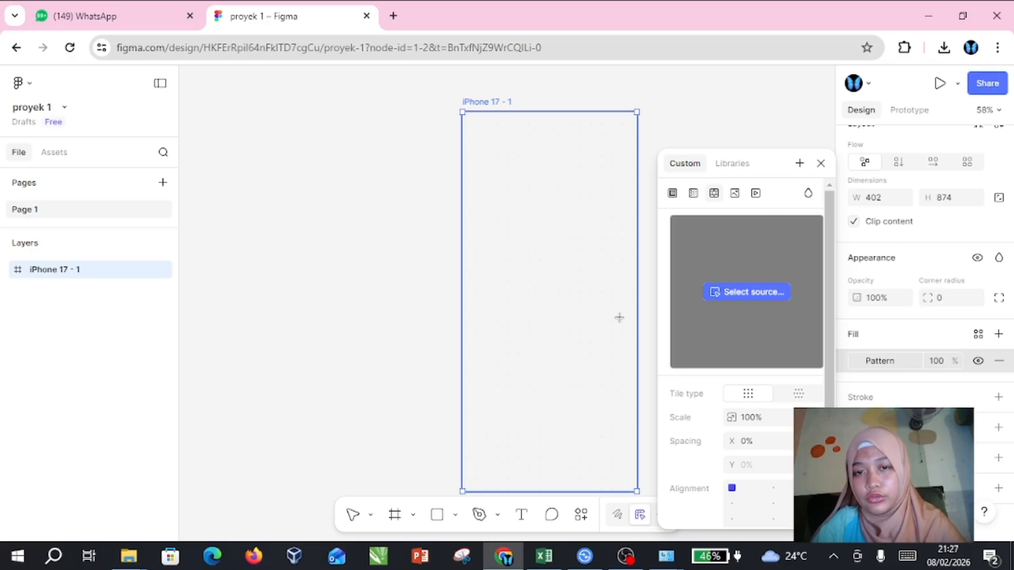
click(735, 193)
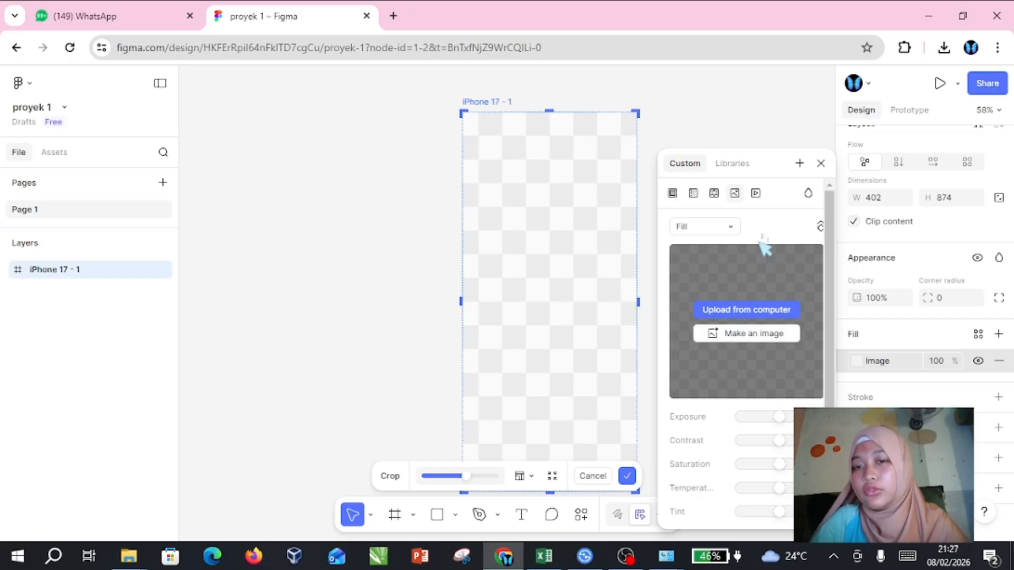
click(755, 194)
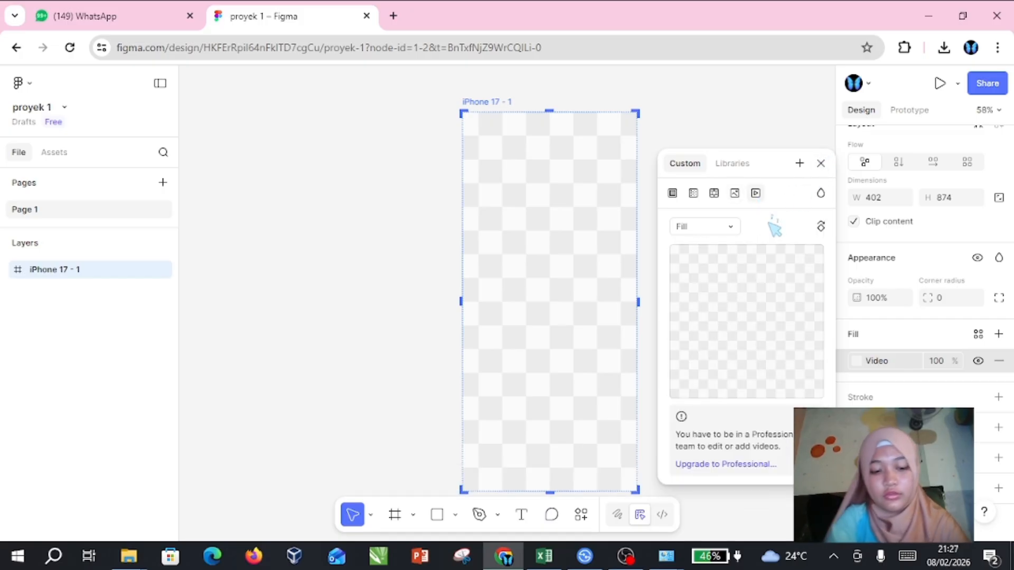
key(ctrl+z)
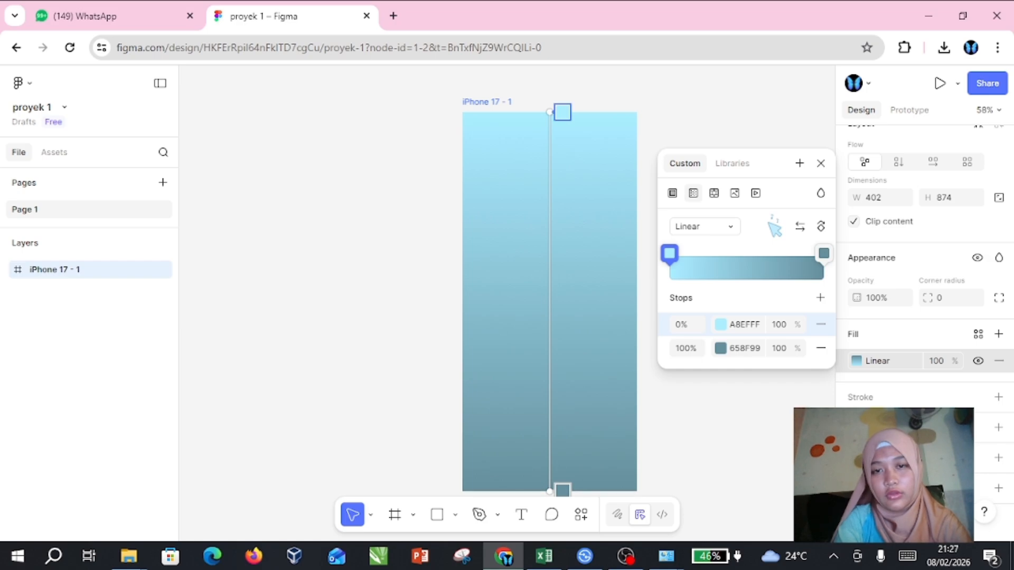
key(ctrl+z)
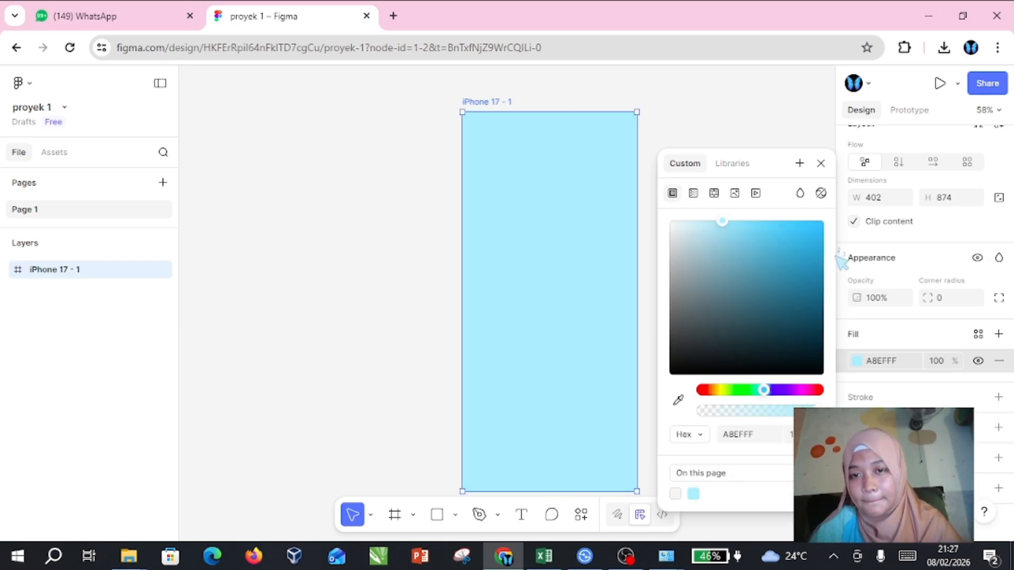
- Browse the library colours available for the frame's fill, and close the colour picker without choosing one
click(750, 166)
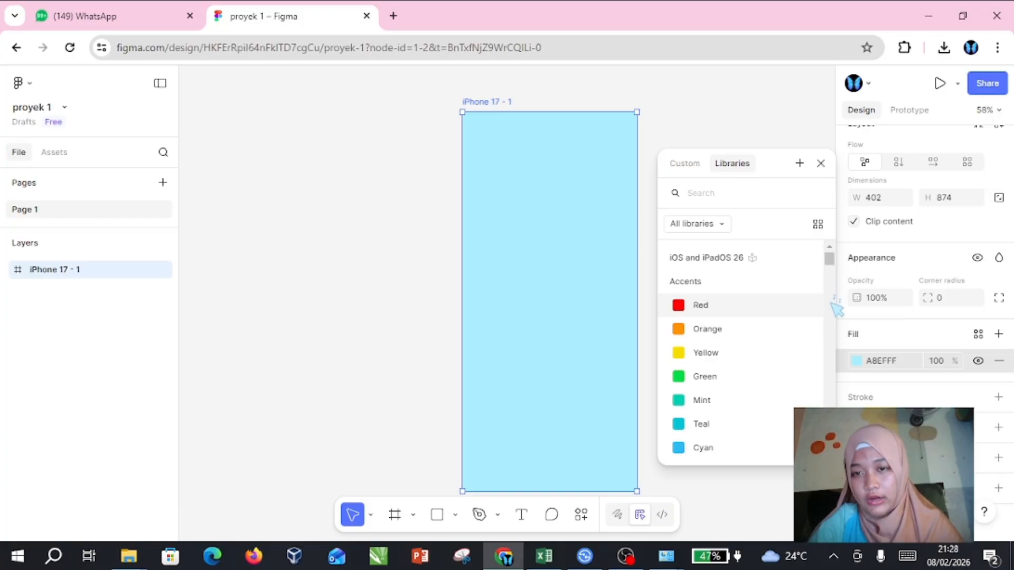
drag(829, 259, 829, 232)
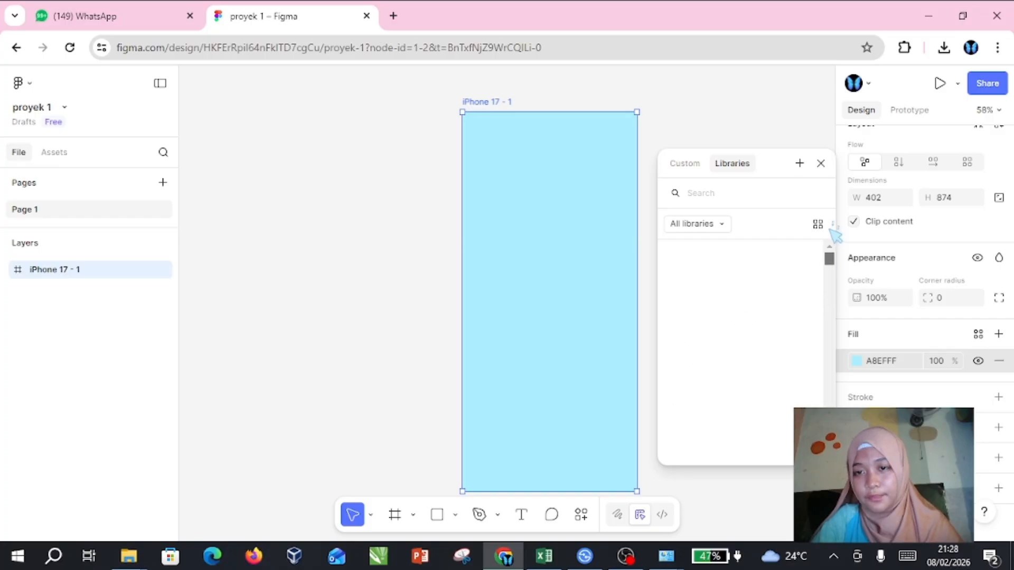
click(821, 163)
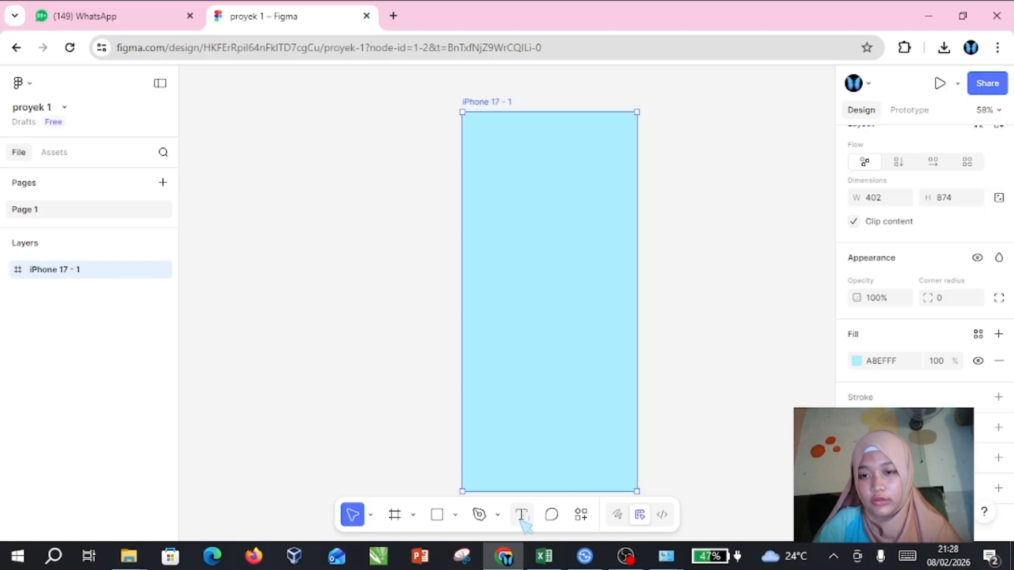
- Place a star on the iPhone 17 frame, reposition it and delete it
click(456, 515)
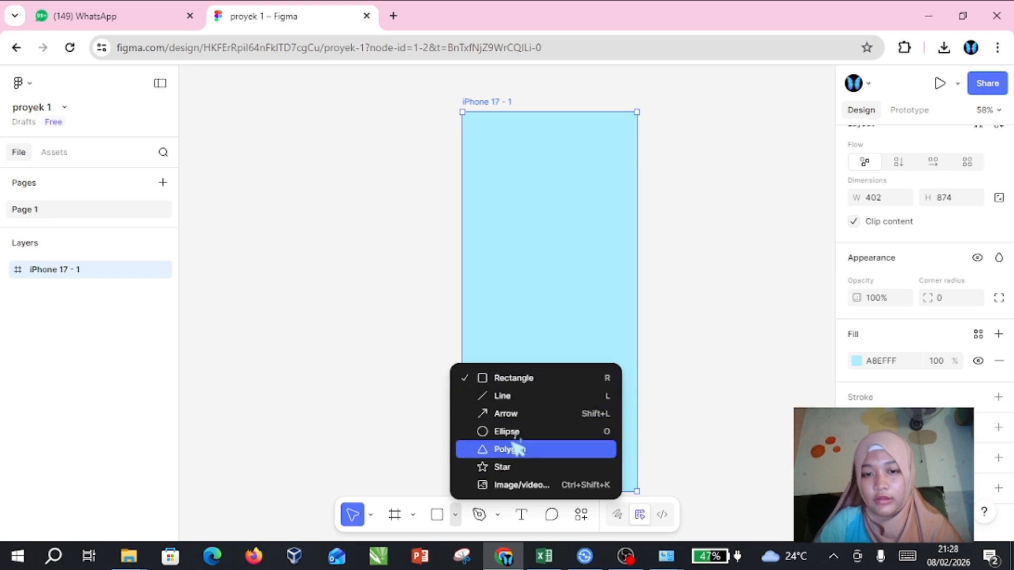
click(502, 468)
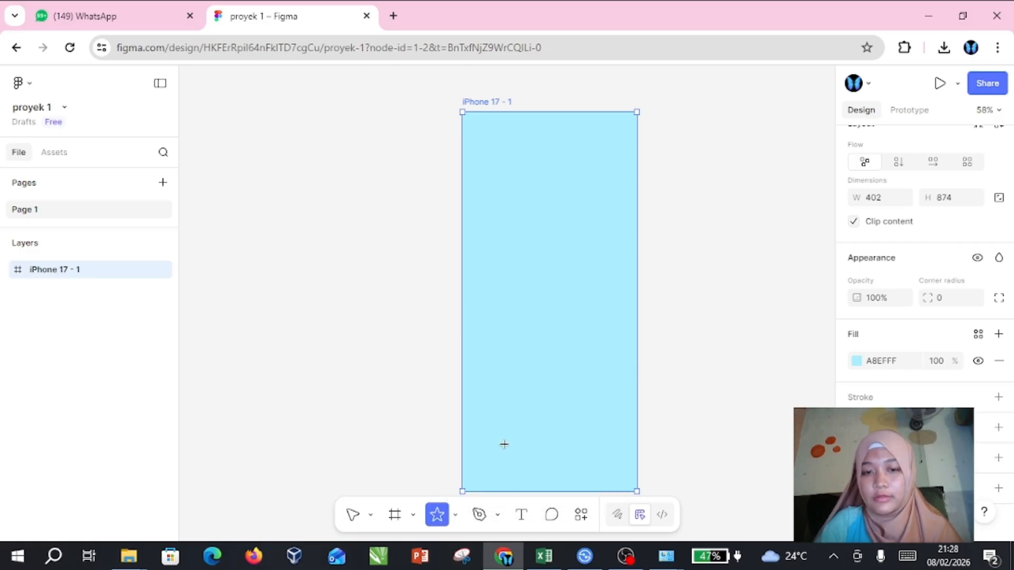
click(508, 288)
drag(515, 291, 527, 239)
key(Delete)
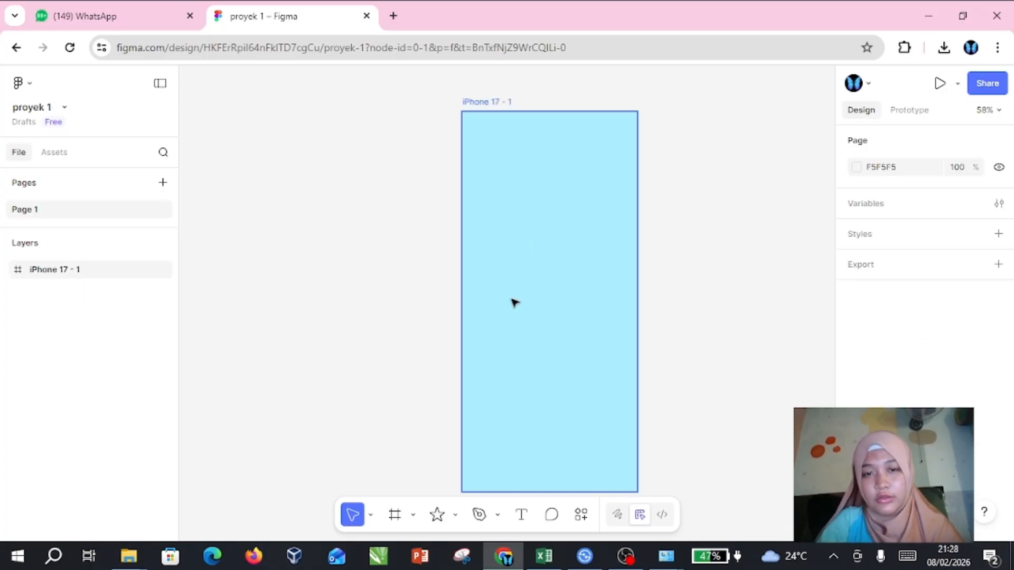
- Place a 100 × 100 rectangle in the upper half of the frame, move it to about X 151, Y 243 and delete it
click(454, 517)
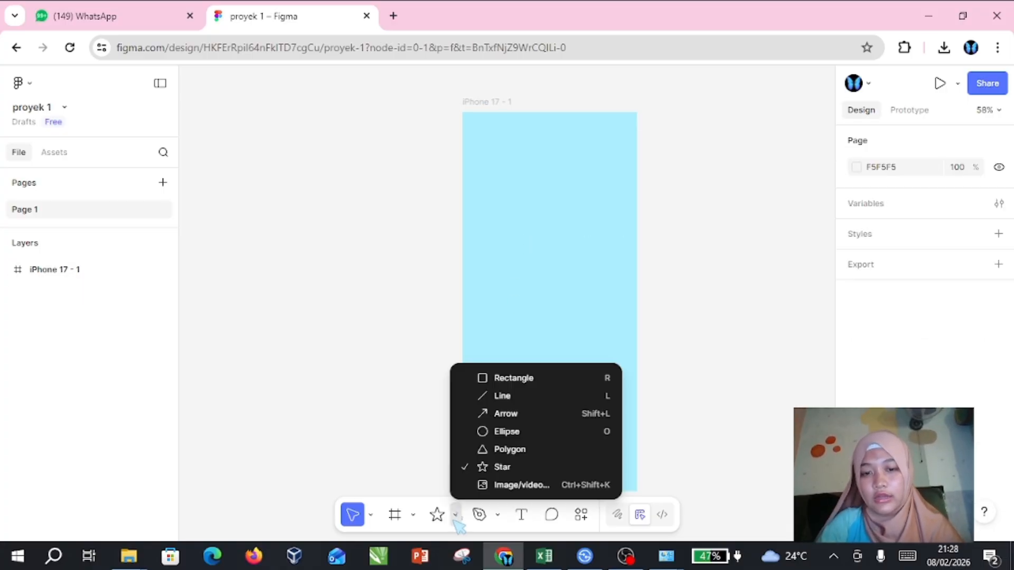
click(508, 379)
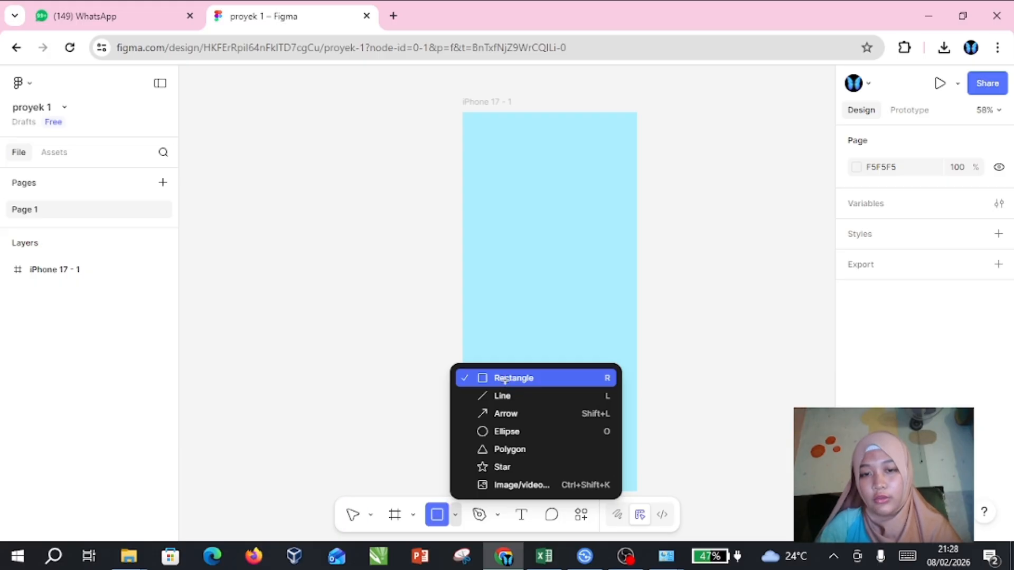
click(532, 233)
drag(536, 239, 549, 242)
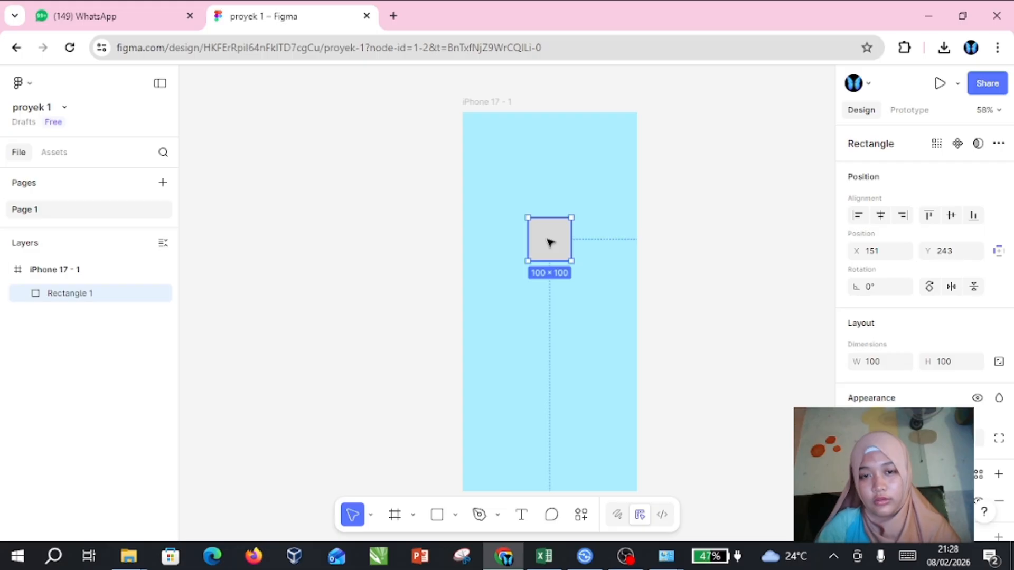
key(Delete)
- Draw a rectangle about 97 × 163 near the frame's upper-left corner and move it to about X 29, Y -37, across the top edge
click(455, 513)
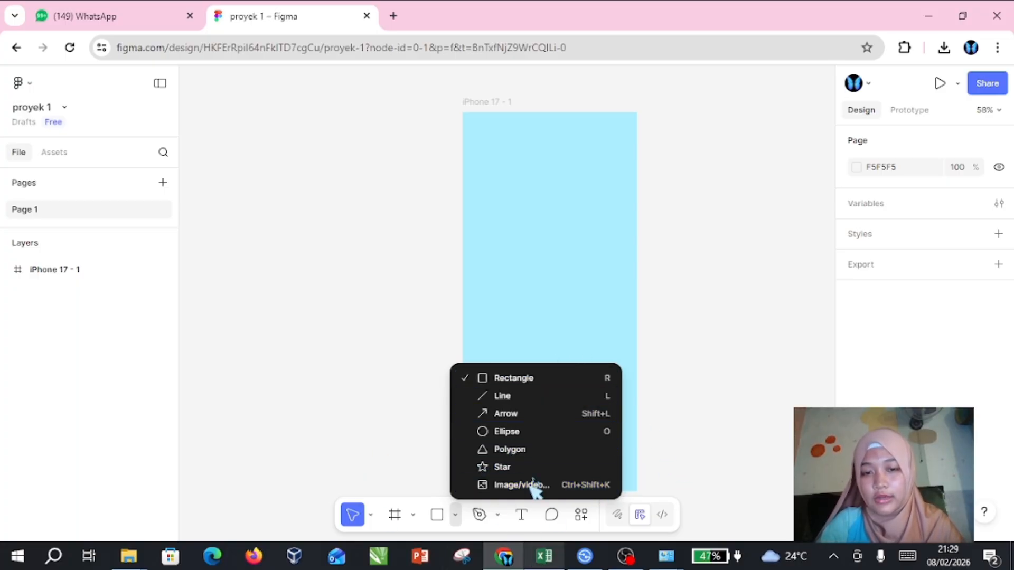
click(518, 384)
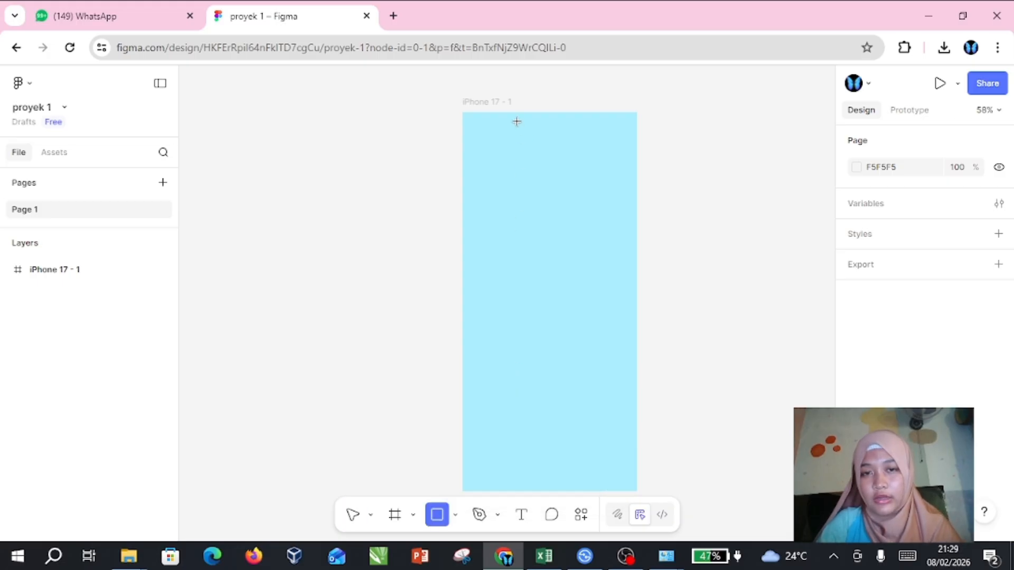
mouse_move(501, 116)
mouse_down()
mouse_move(502, 181)
mouse_move(529, 211)
mouse_up()
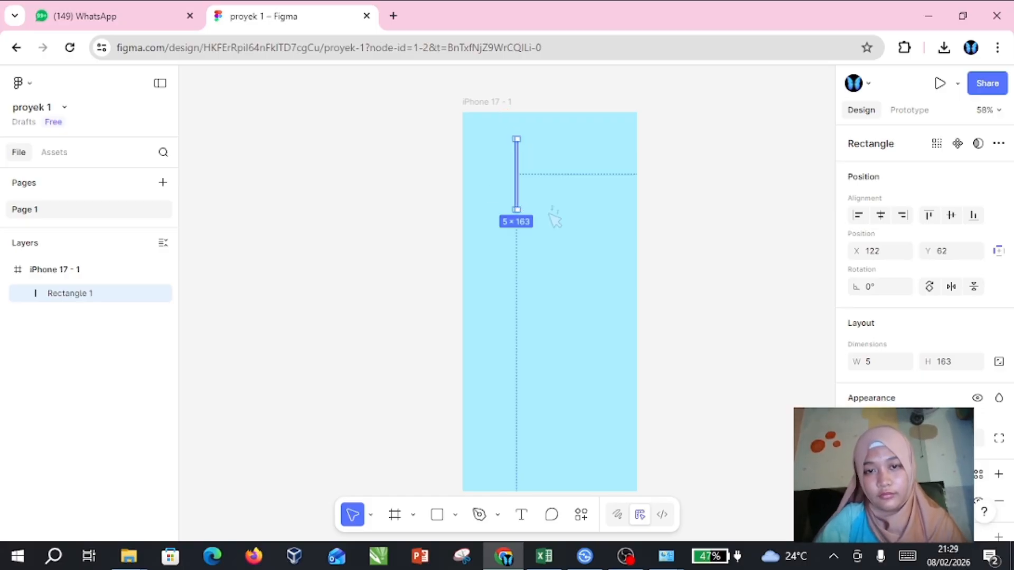
right_click(528, 212)
click(515, 209)
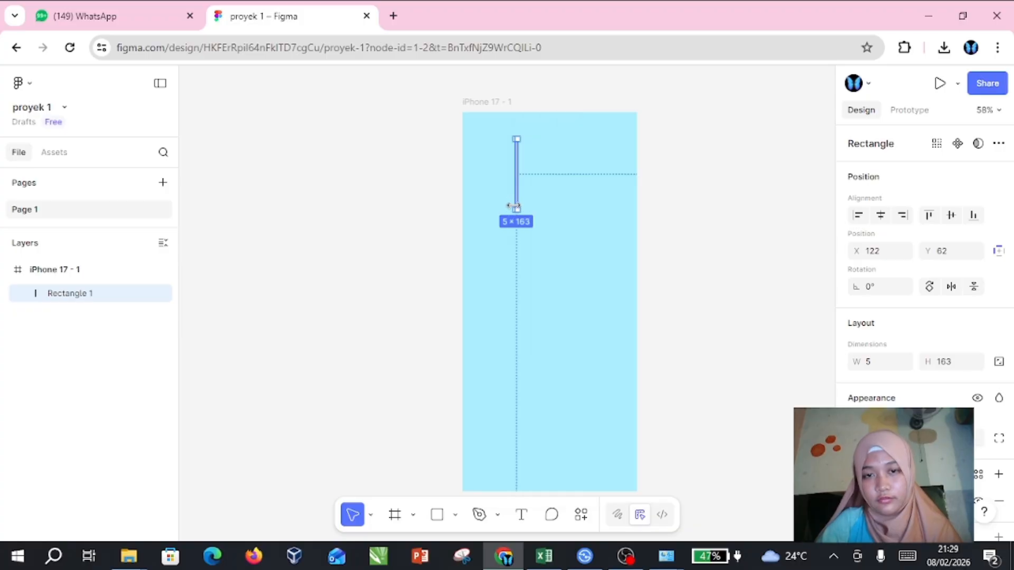
drag(541, 216, 470, 198)
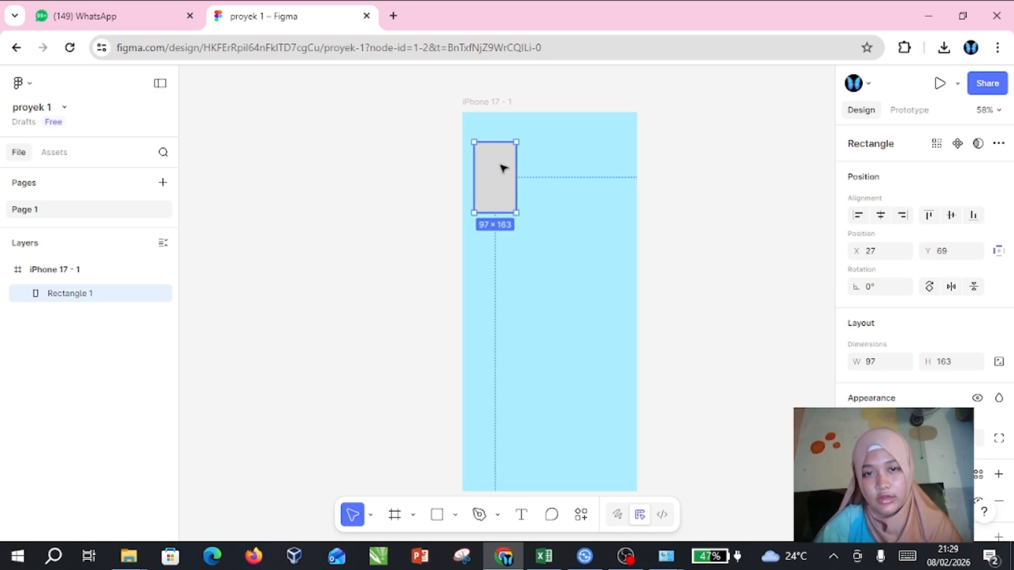
mouse_move(502, 165)
mouse_down()
mouse_move(501, 97)
mouse_move(494, 141)
mouse_move(504, 149)
mouse_up()
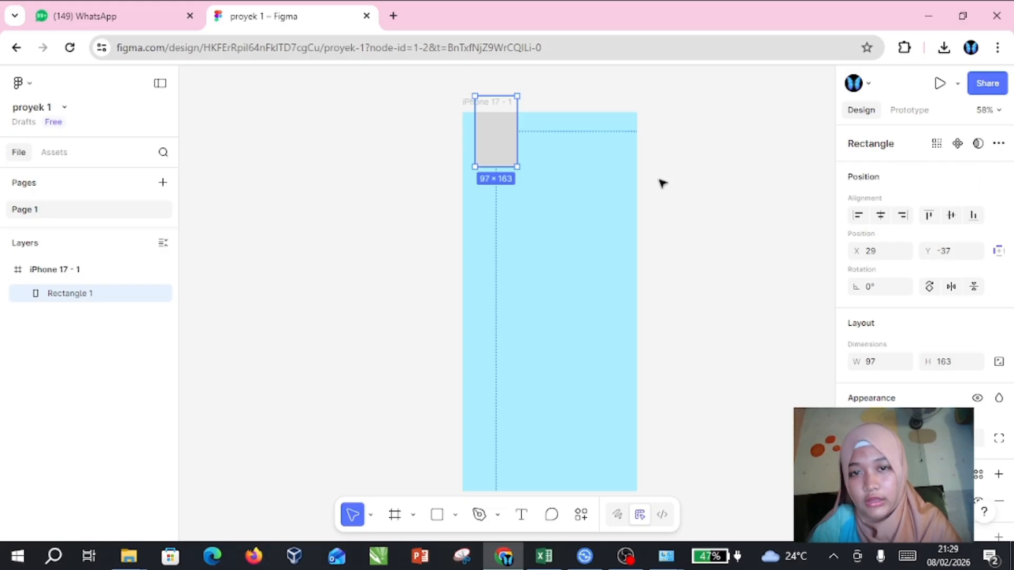
- Move the rectangle fully inside the frame to about X 70, Y 55, and try to select matching layers
drag(496, 140, 515, 180)
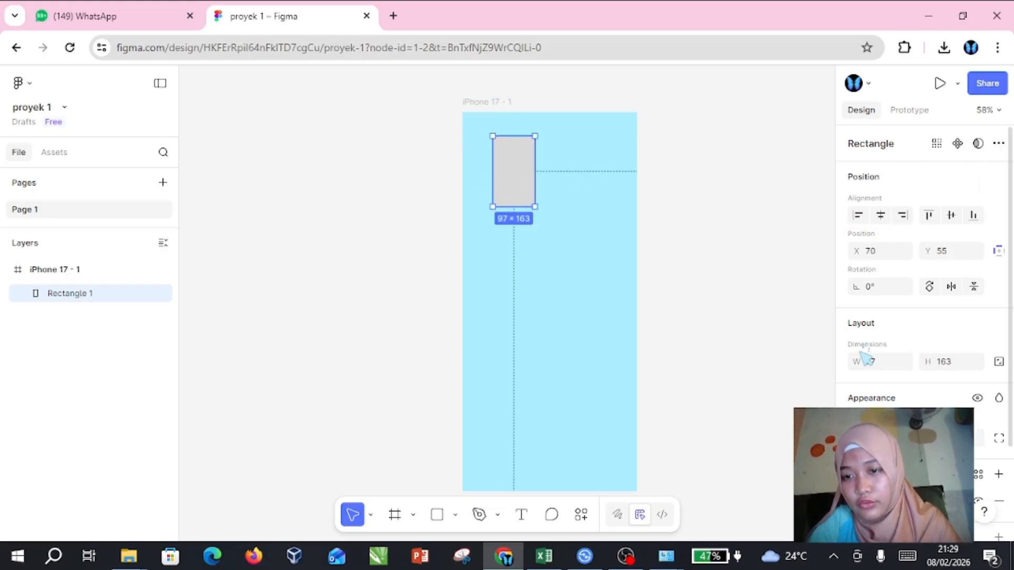
scroll(921, 264, down, 2)
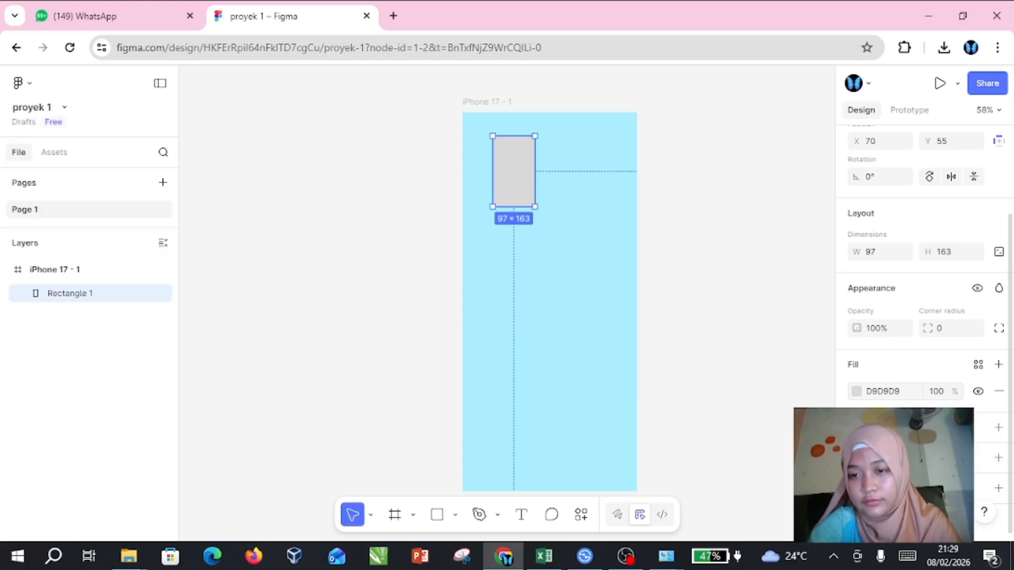
scroll(921, 264, up, 2)
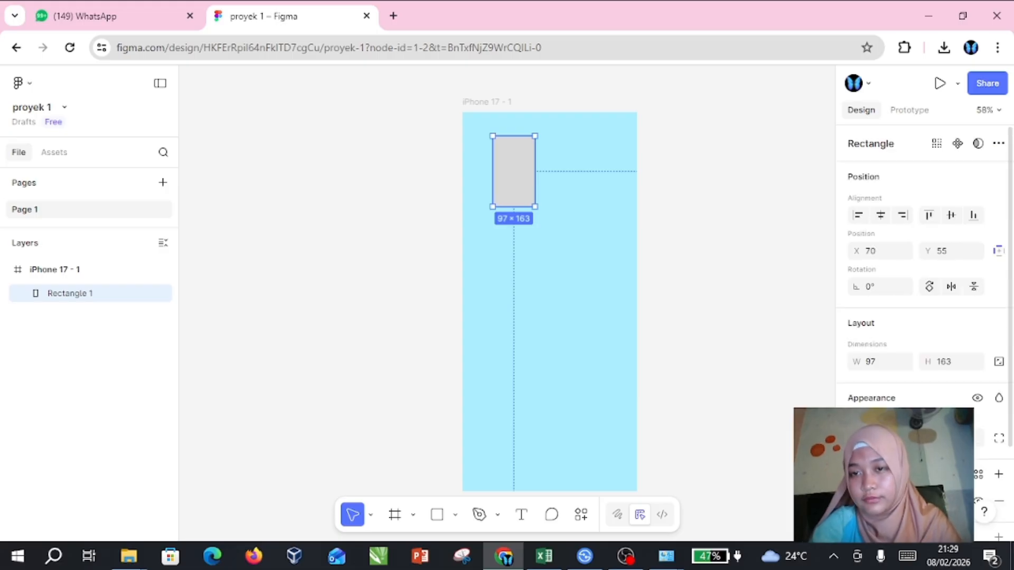
click(937, 148)
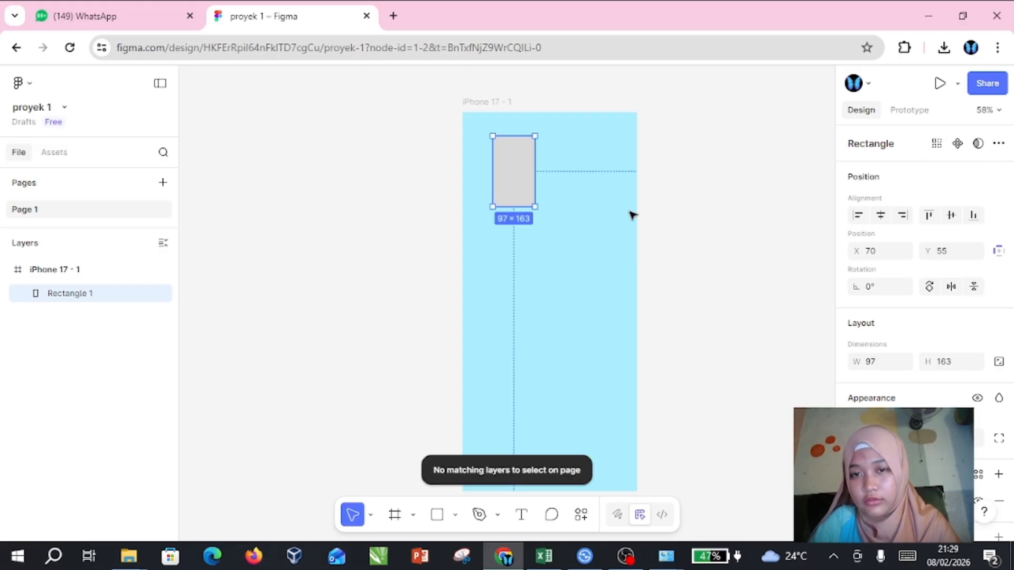
- Draw a star about 102 × 89 below the rectangle, at about X 151, Y 274
click(455, 515)
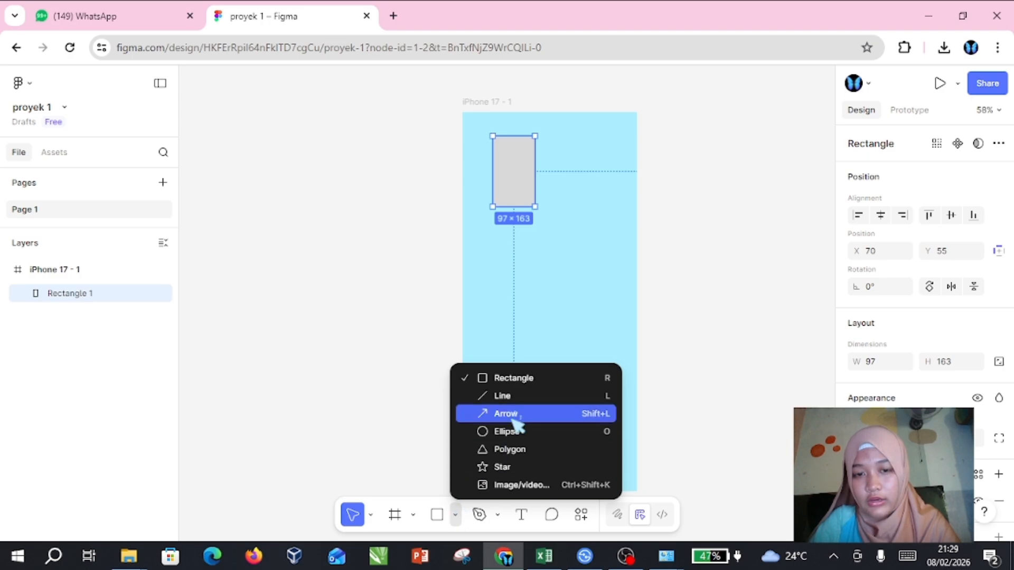
click(502, 468)
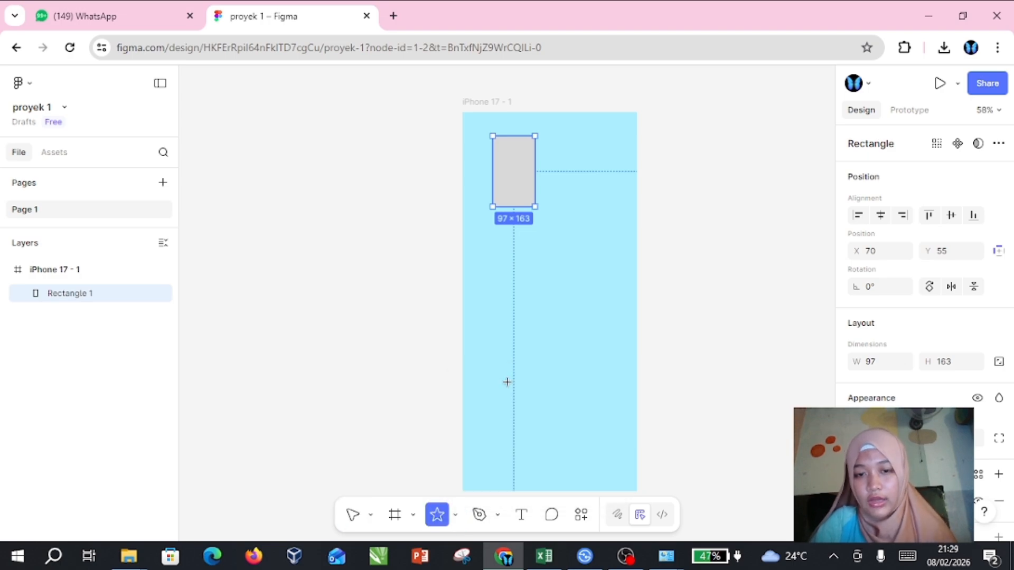
mouse_move(527, 230)
mouse_down()
mouse_move(577, 249)
mouse_move(573, 269)
mouse_up()
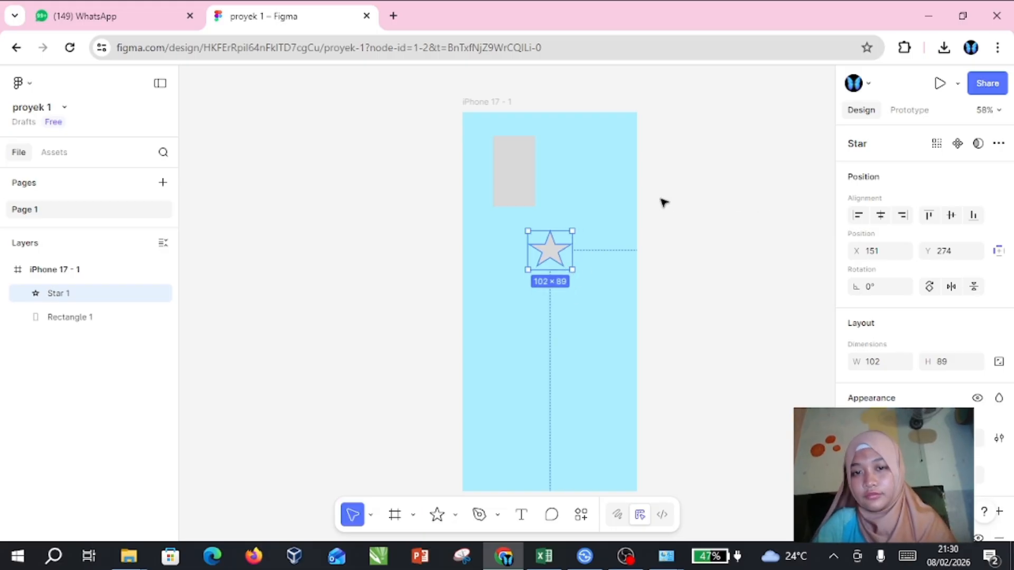
- Turn the star into a component and add two variants to it
click(957, 143)
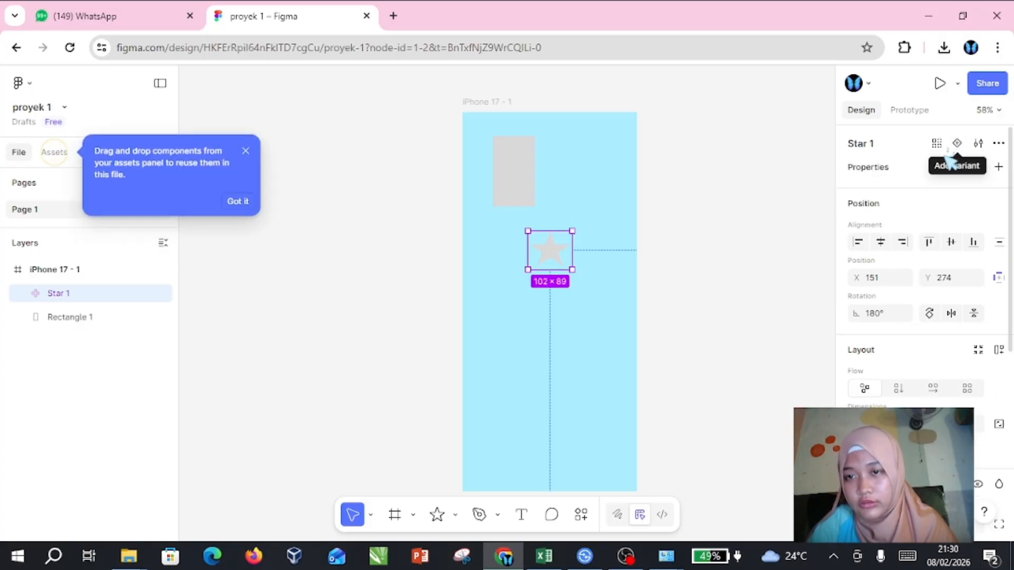
click(936, 146)
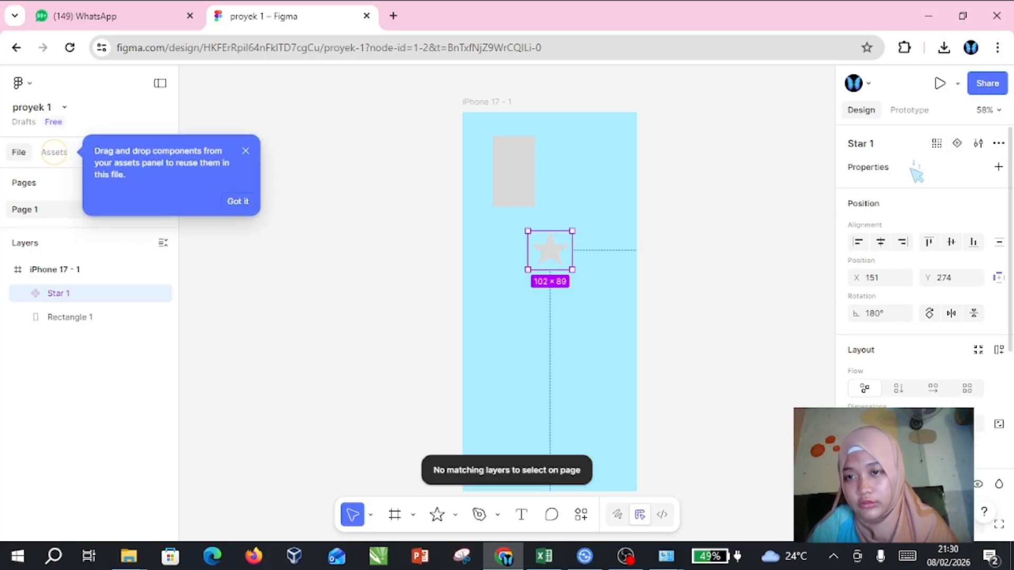
click(957, 143)
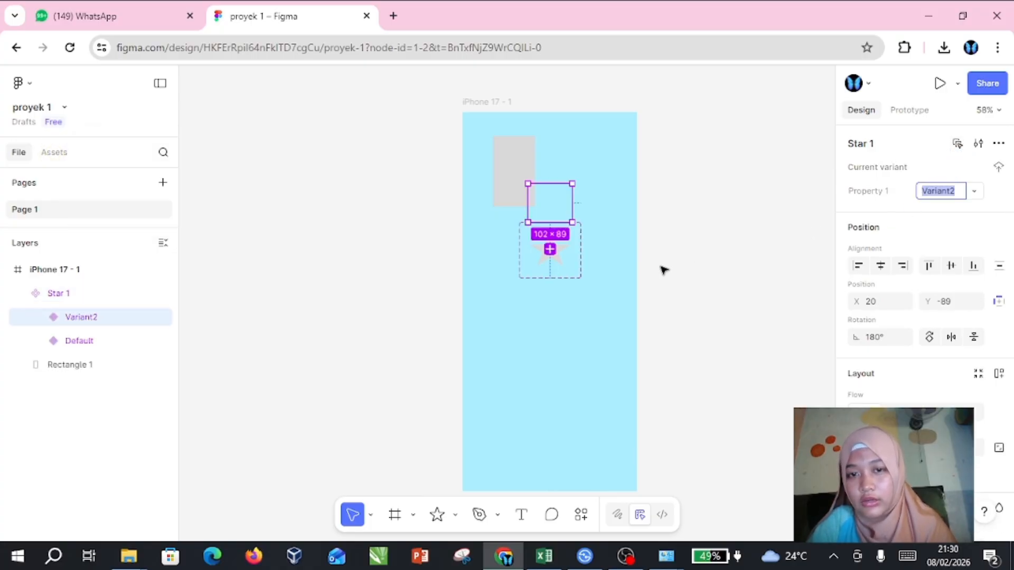
click(550, 250)
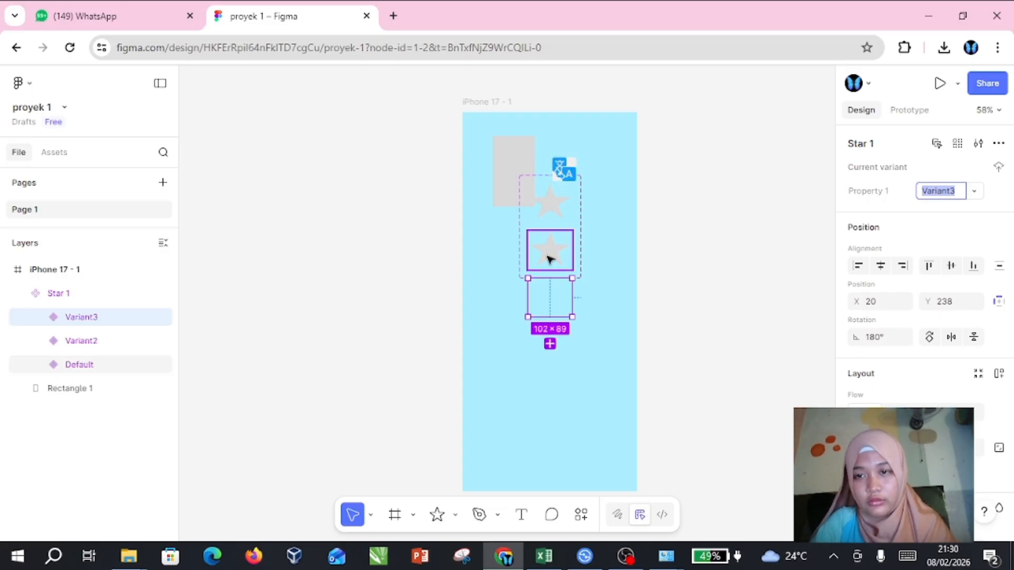
- Move the star component set below the rectangle to about X 153, Y 268, and open the prototype preview before returning to the design file
click(723, 297)
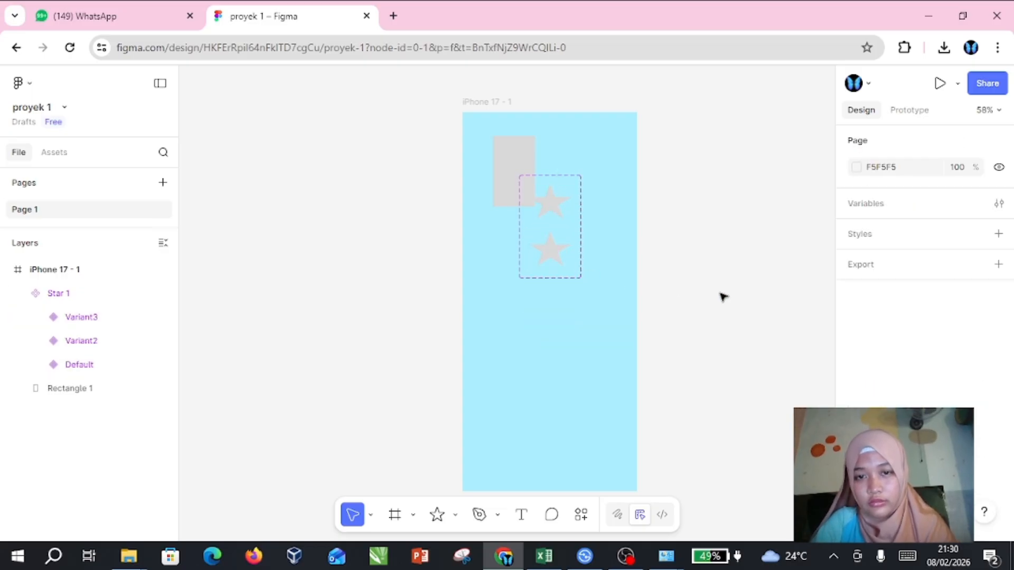
click(568, 250)
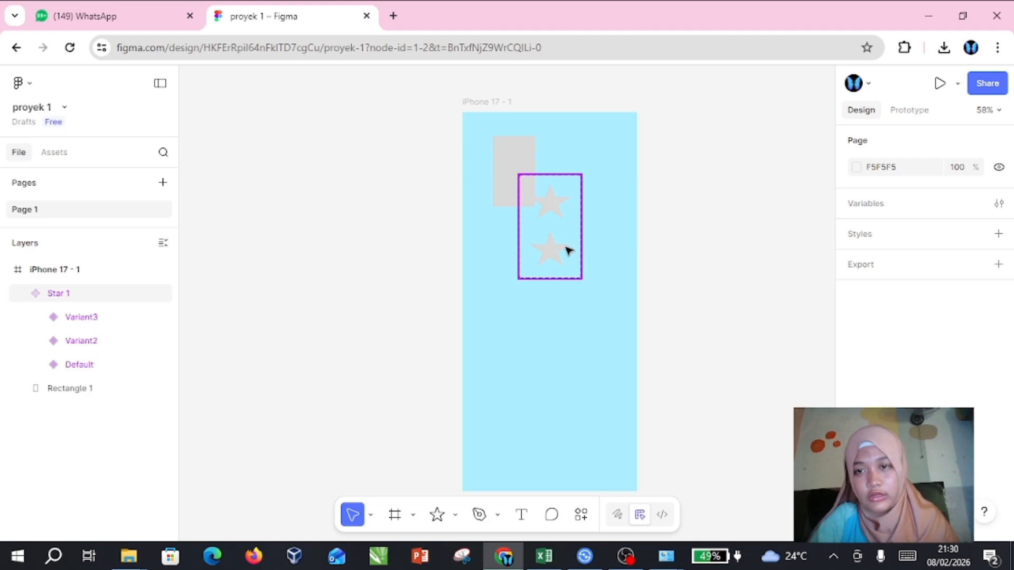
drag(568, 249, 578, 297)
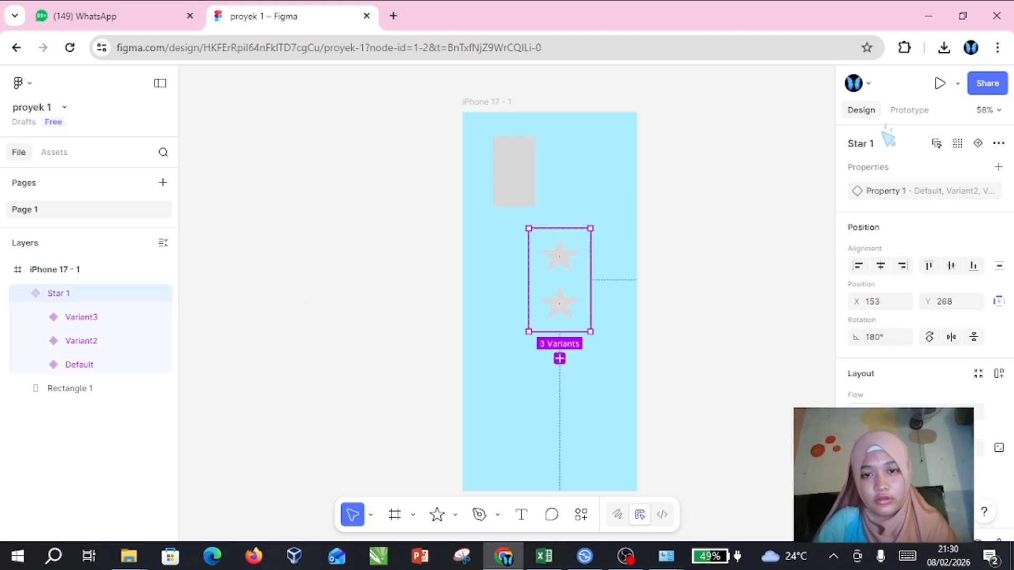
click(942, 84)
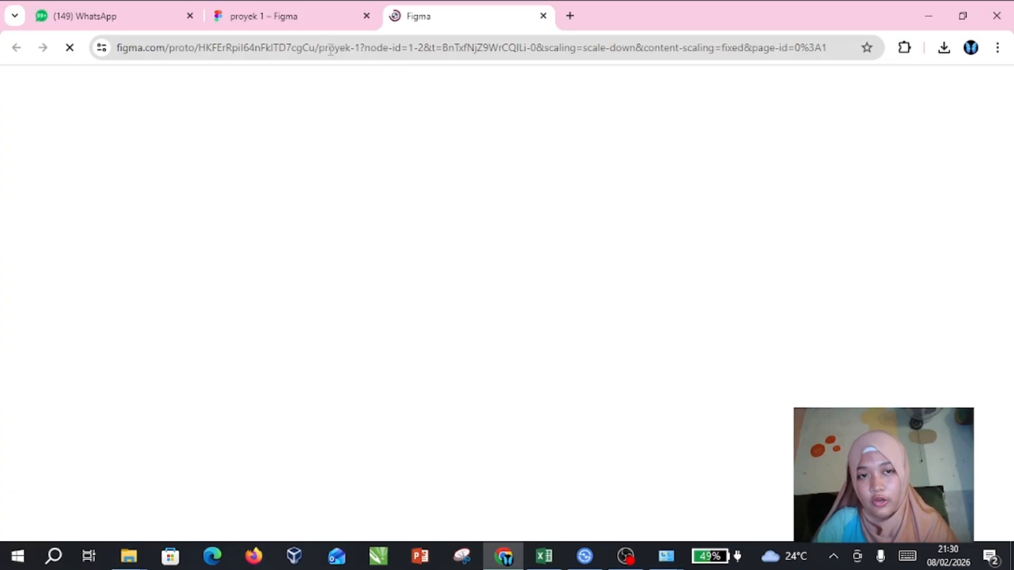
click(321, 16)
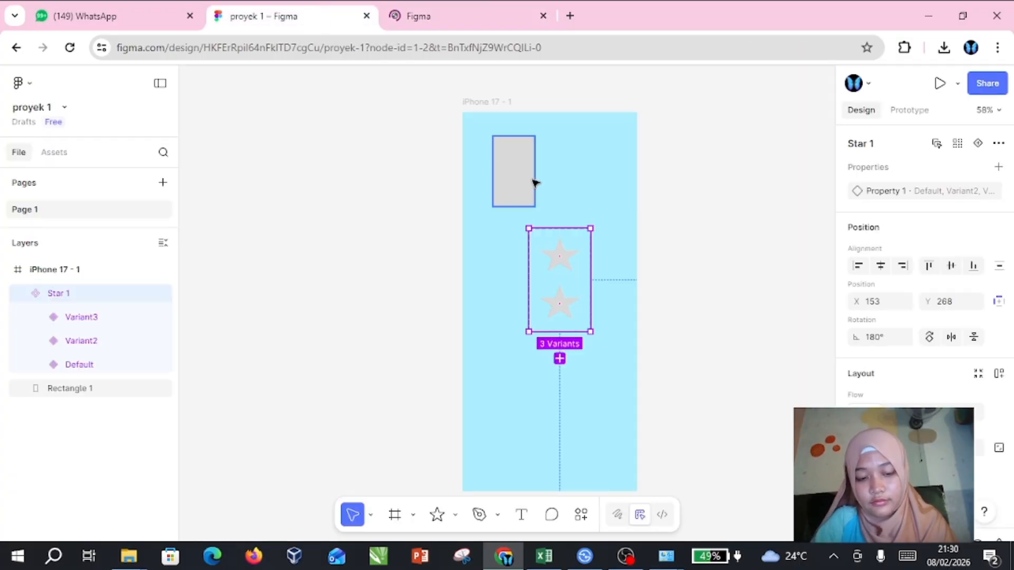
- Undo the star component changes and the drawn shapes until the frame is empty, and close the prototype preview
key(ctrl+z)
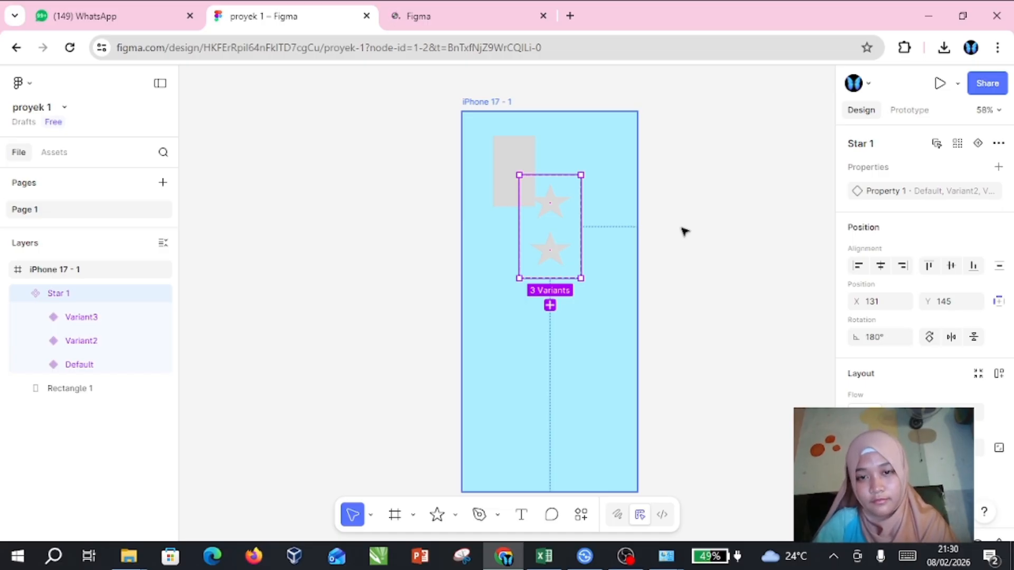
key(ctrl+z)
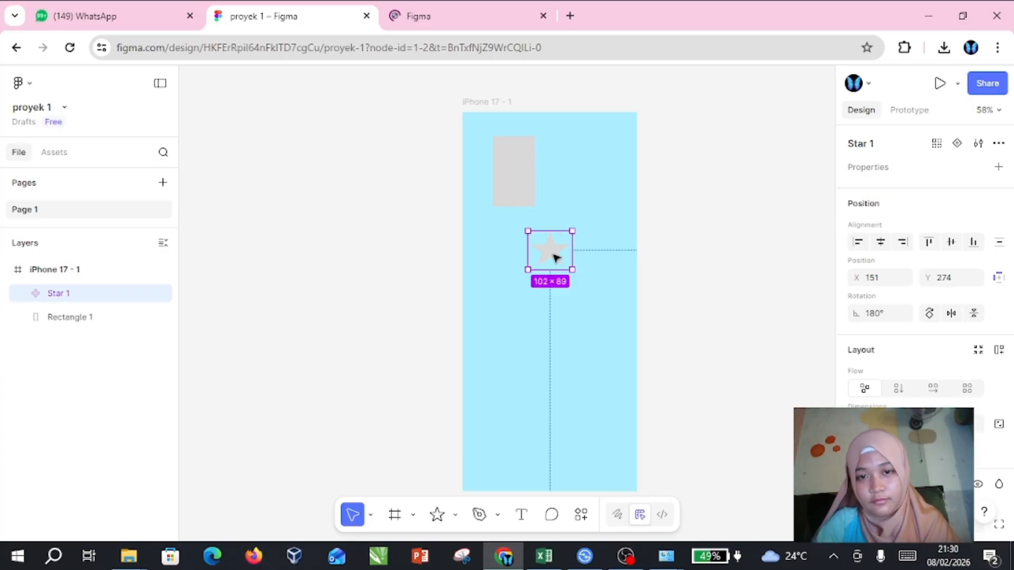
key(ctrl+z)
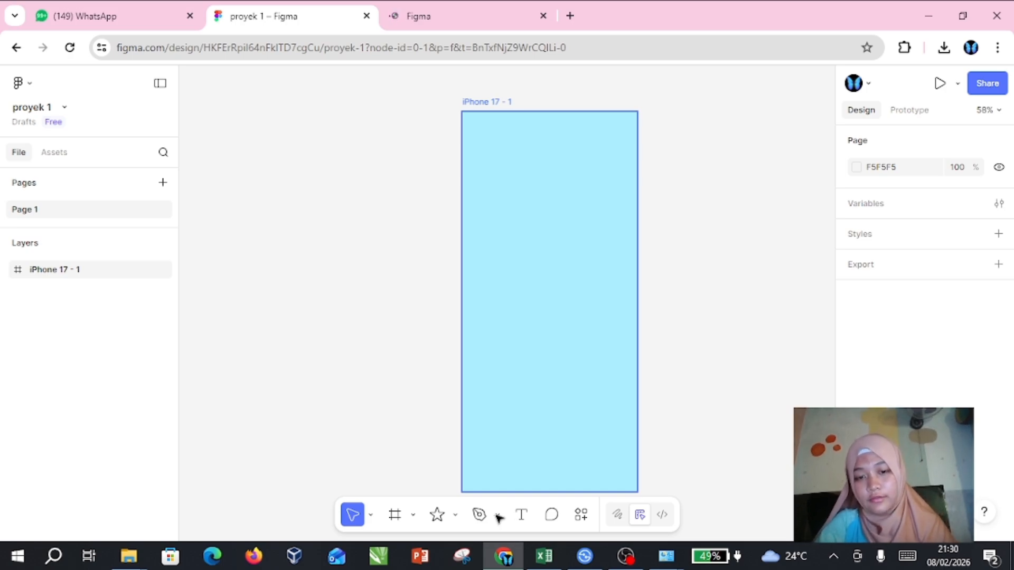
click(544, 16)
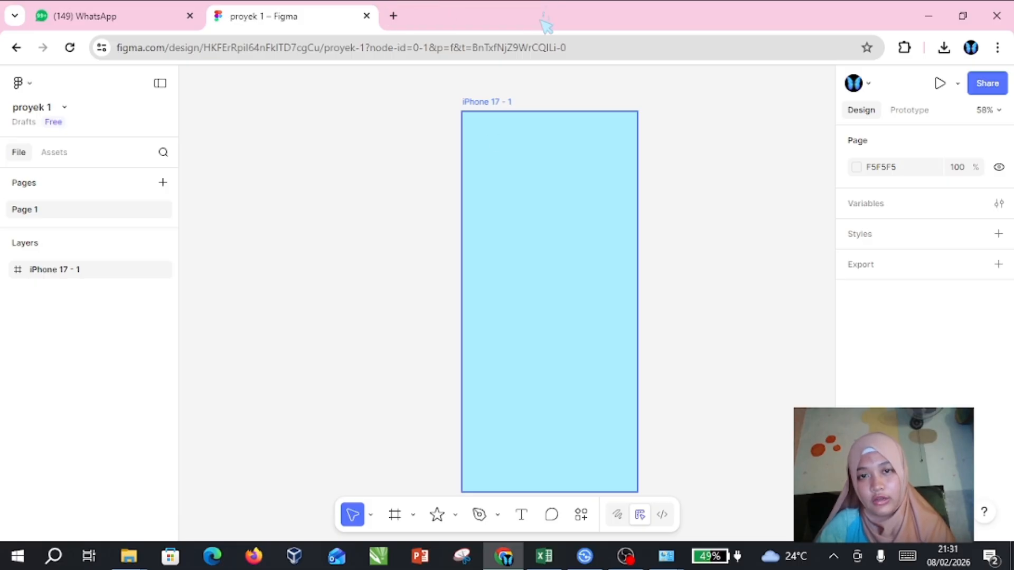
- Draw a freehand heart outline with the Pencil tool near the middle of the frame
click(500, 515)
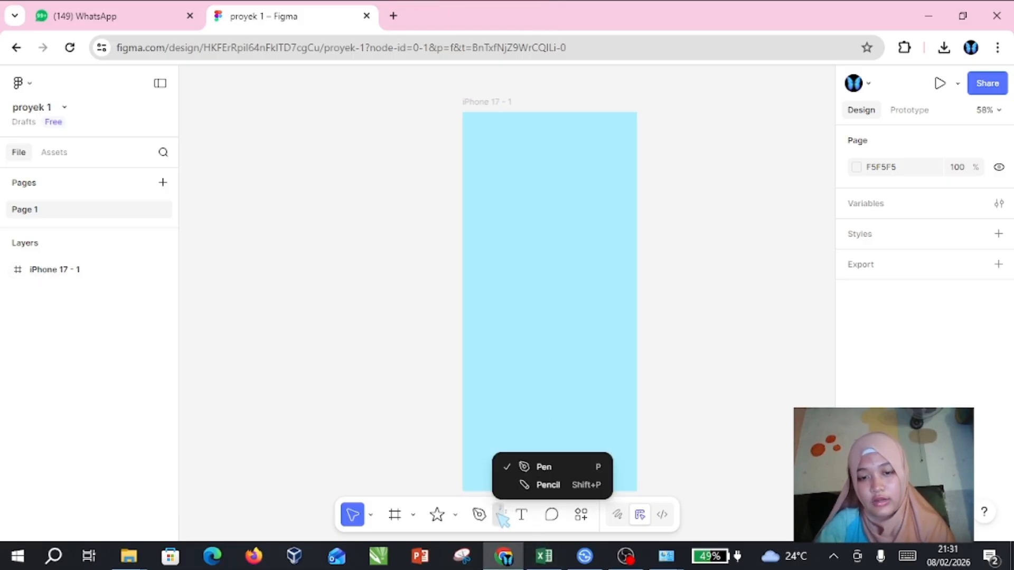
click(529, 485)
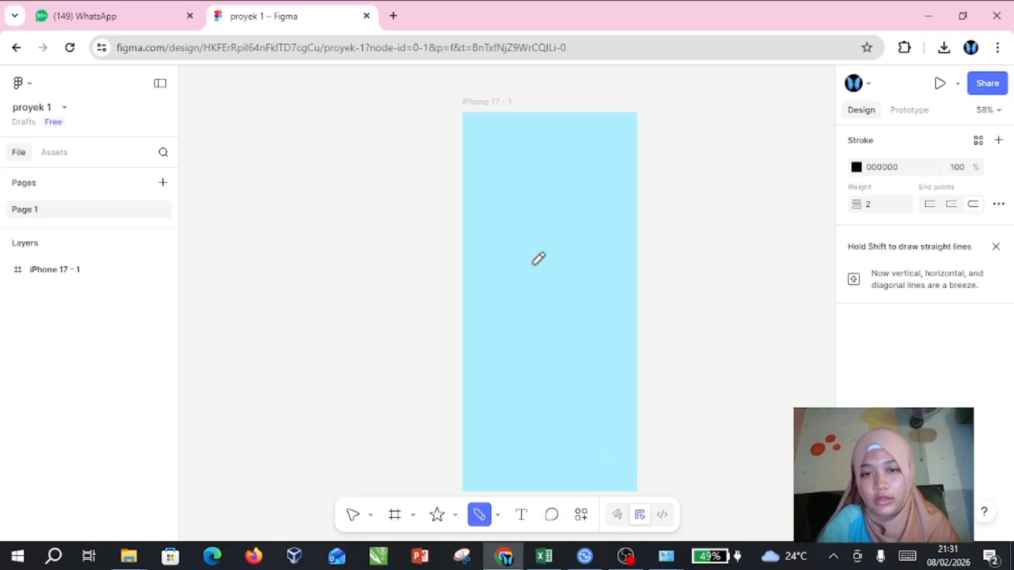
mouse_move(533, 264)
mouse_down()
mouse_move(512, 244)
mouse_move(507, 264)
mouse_move(531, 288)
mouse_move(546, 241)
mouse_move(535, 261)
mouse_up()
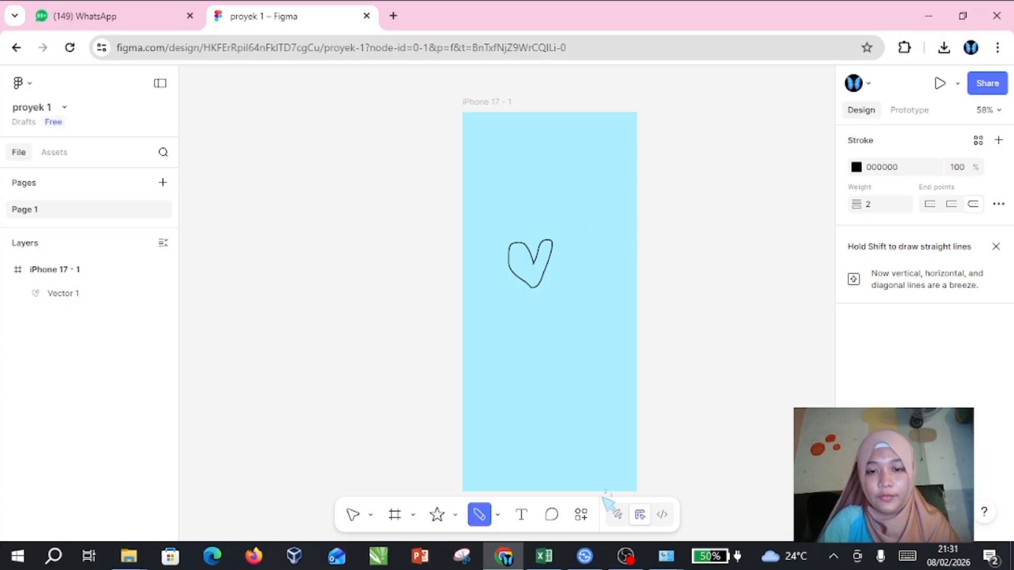
- Draw a Pen path below the heart, curving from about X 106, Y 566.5 to X 227.5, Y 566.5, and continuing to X 174.5, Y 675.5
click(497, 515)
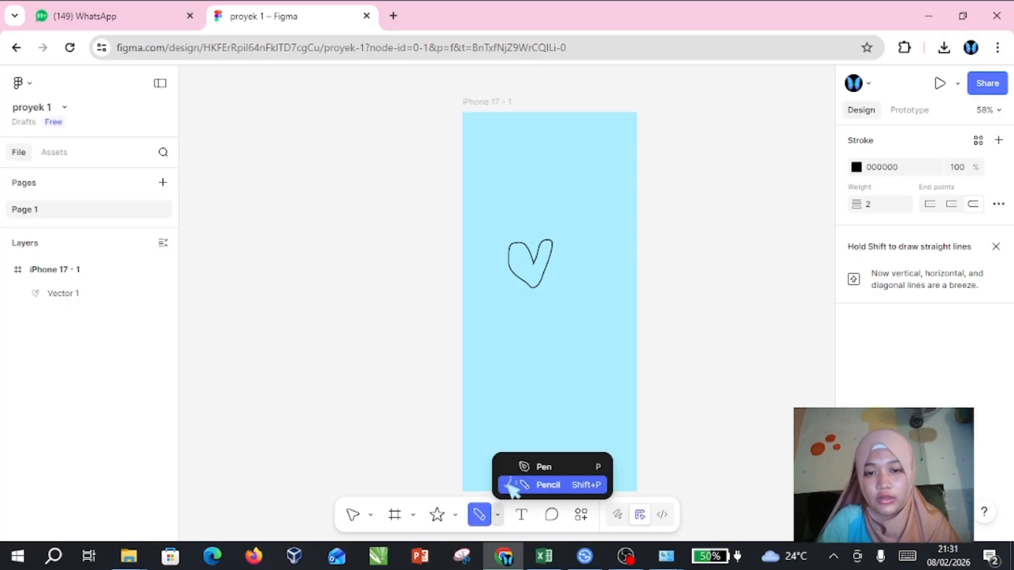
click(521, 468)
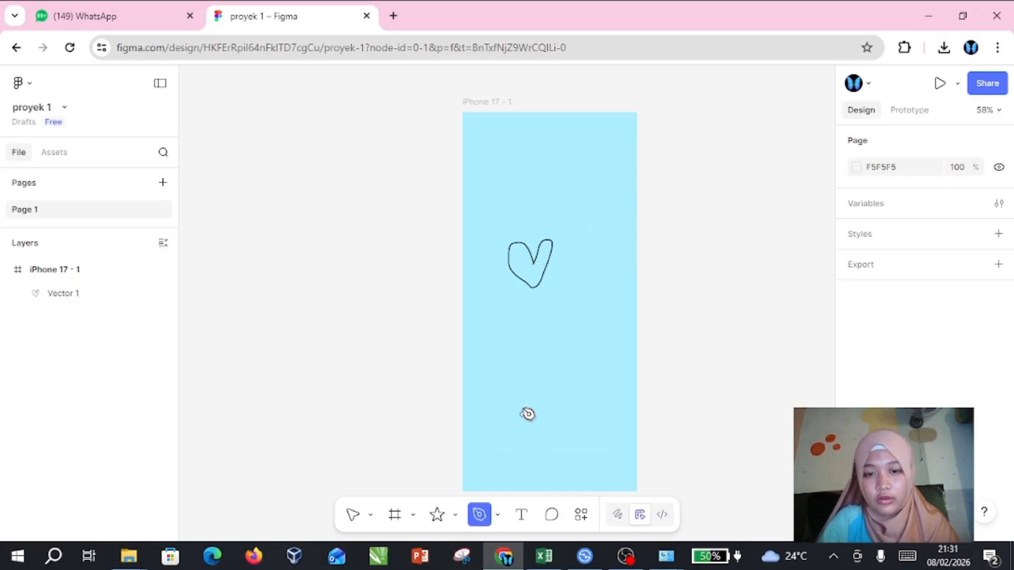
click(508, 358)
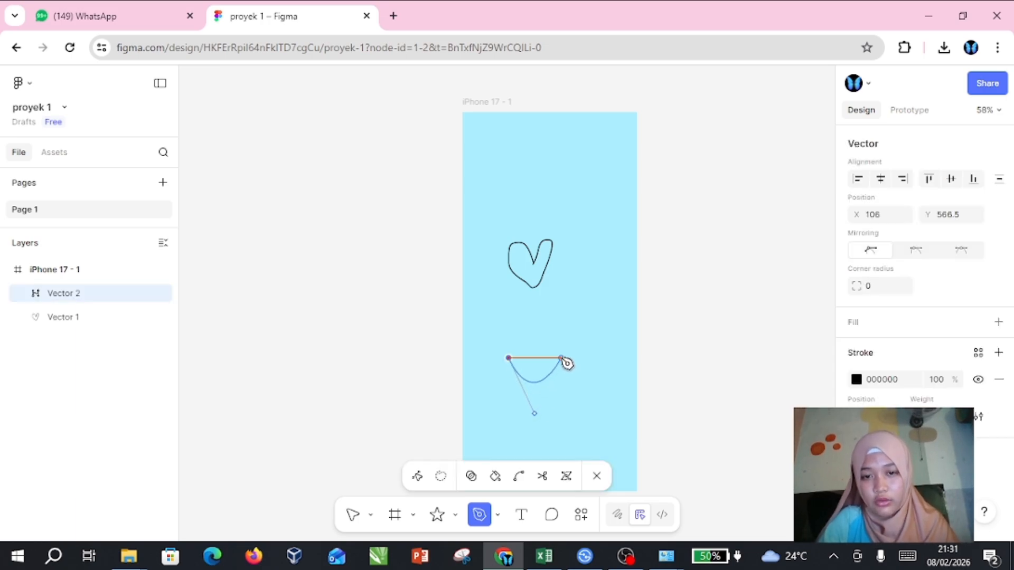
click(561, 358)
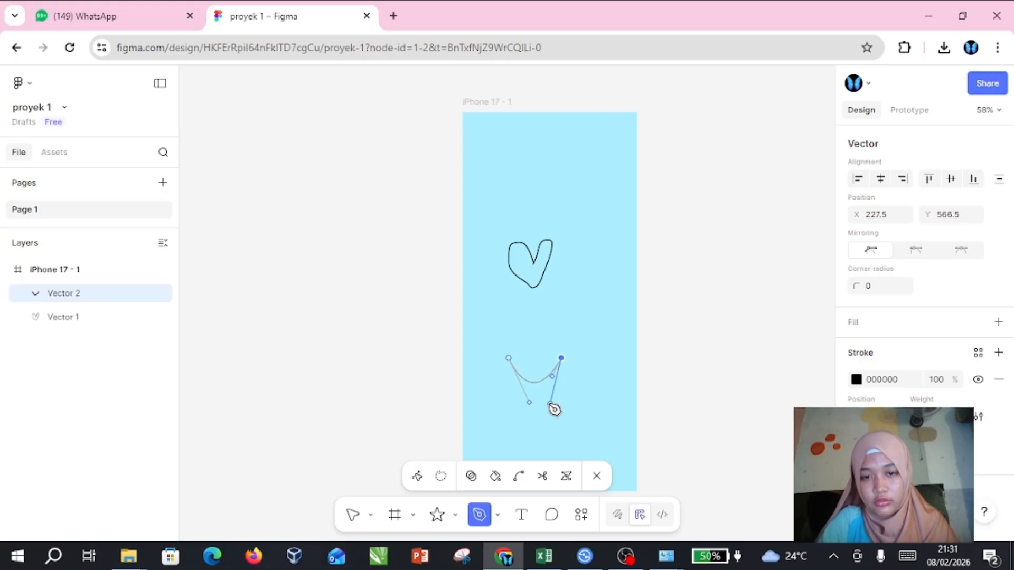
key(Escape)
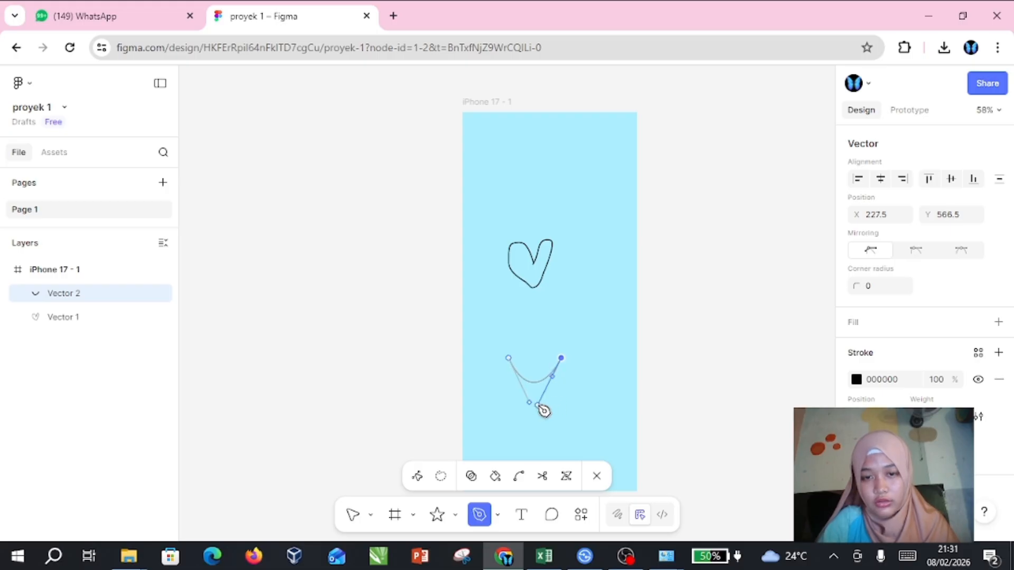
click(539, 406)
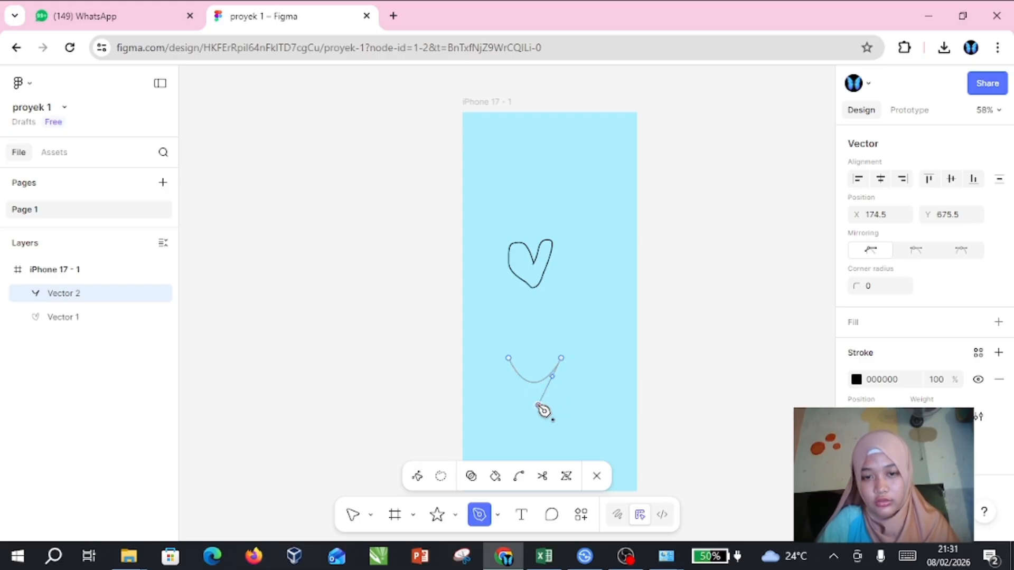
- Extend the path with points at about X 239.5, Y 710 and X 313, Y 556, and undo both additions
click(567, 420)
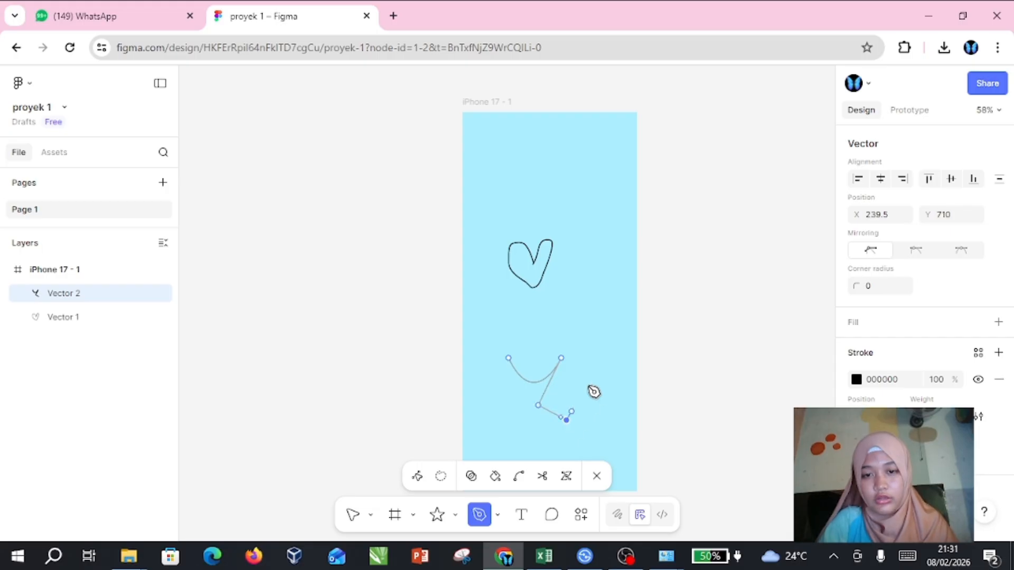
click(598, 352)
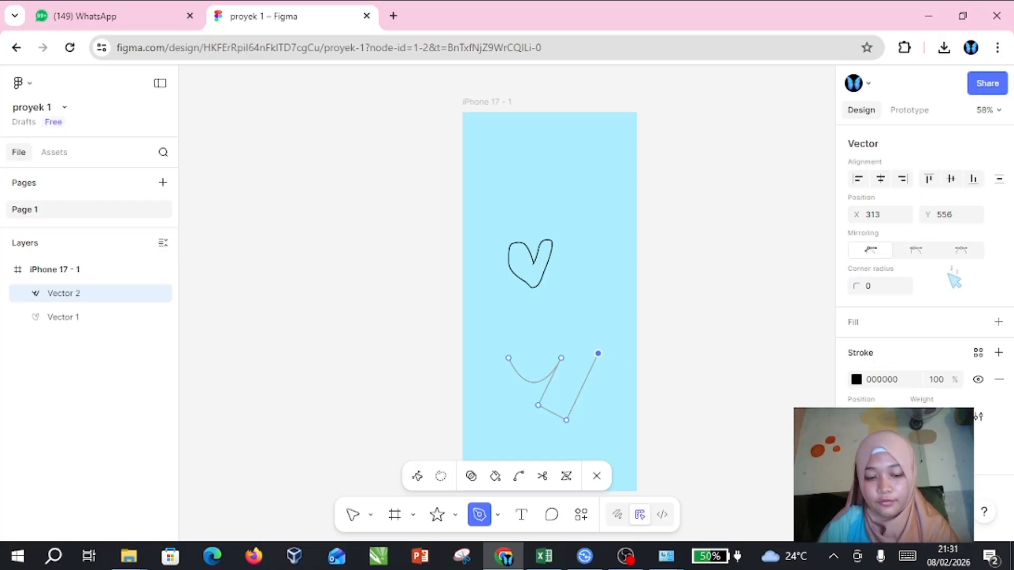
key(ctrl+z)
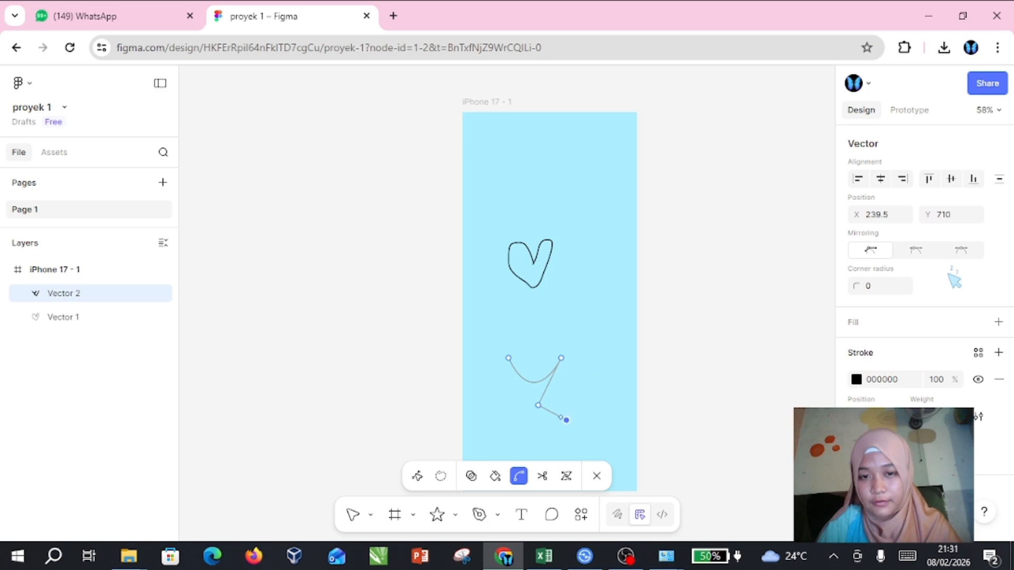
key(ctrl+z)
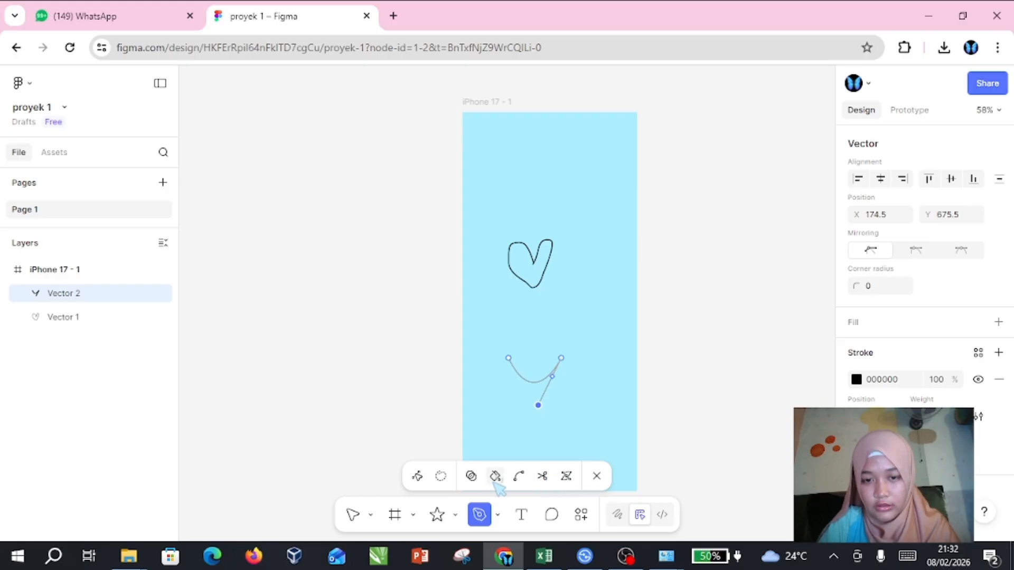
- Examine the Paint bucket, Shape builder, Lasso, Move, Bend, Cut and remaining vector tools for the Pen path, and leave vector editing
click(495, 478)
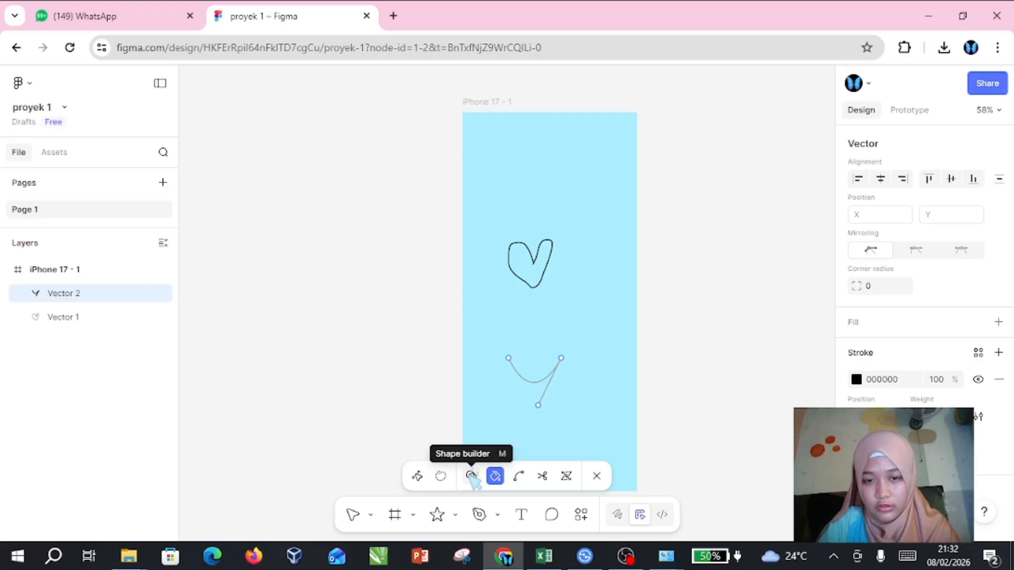
click(472, 477)
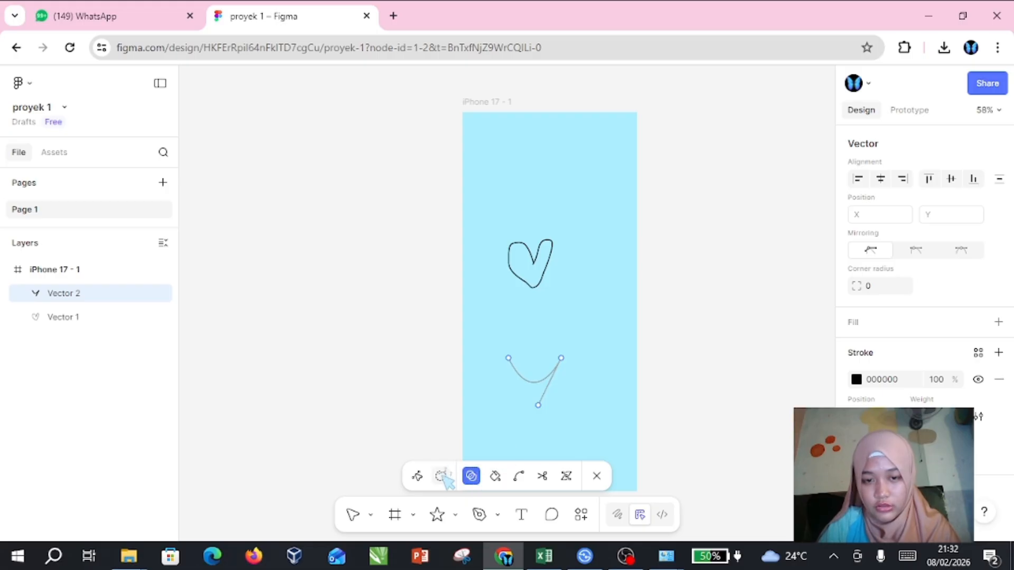
click(442, 477)
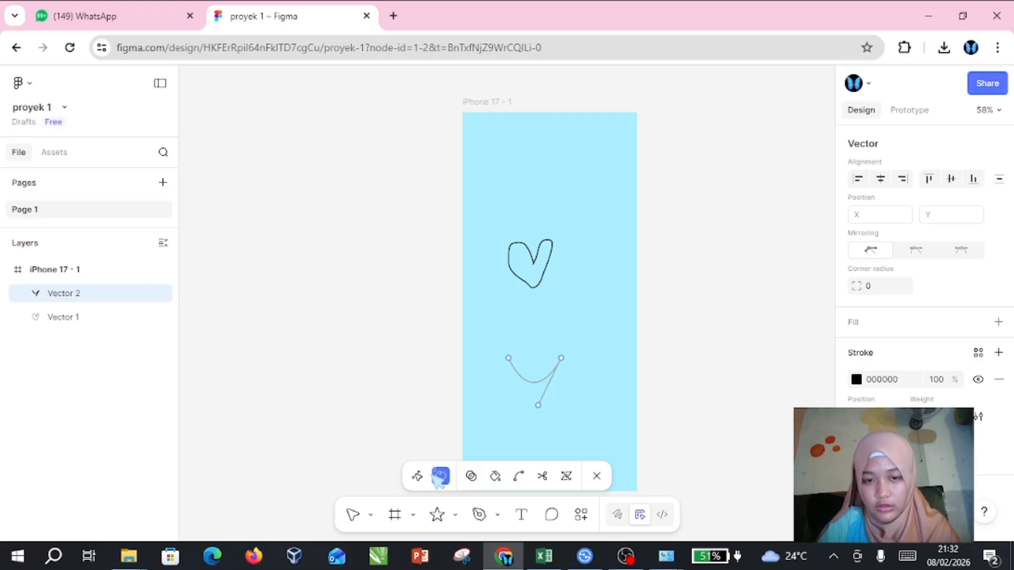
click(416, 476)
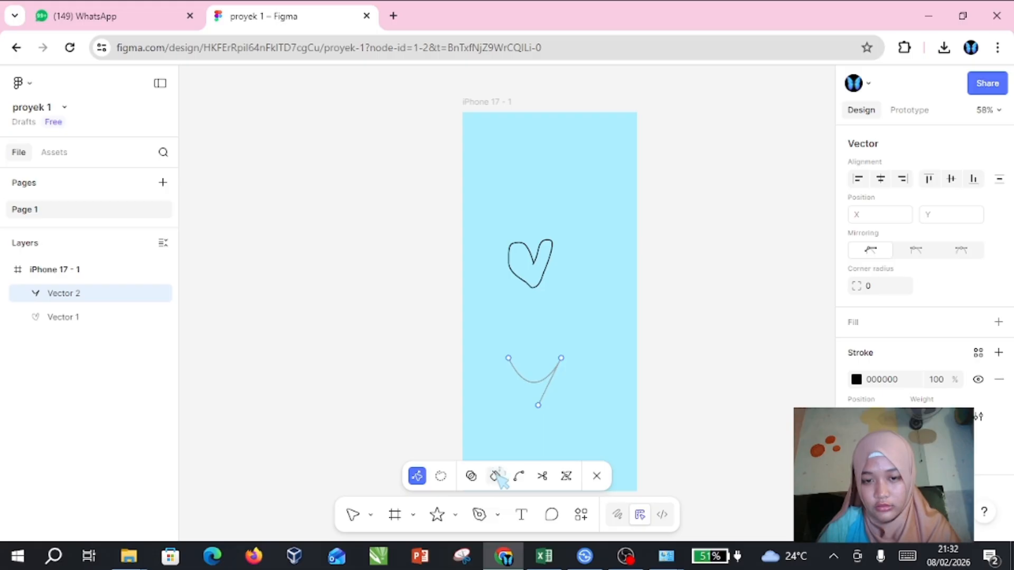
click(519, 477)
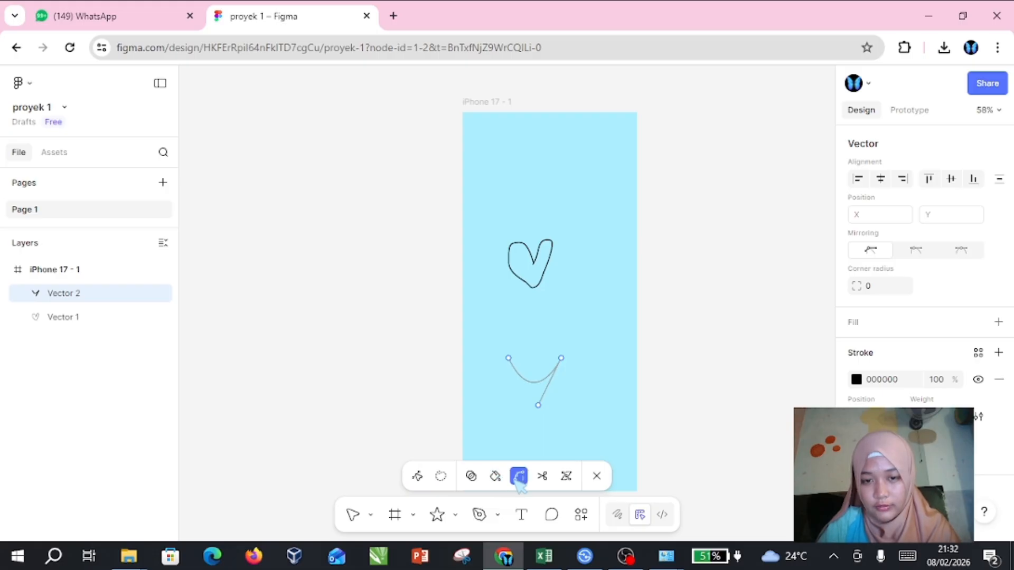
click(517, 479)
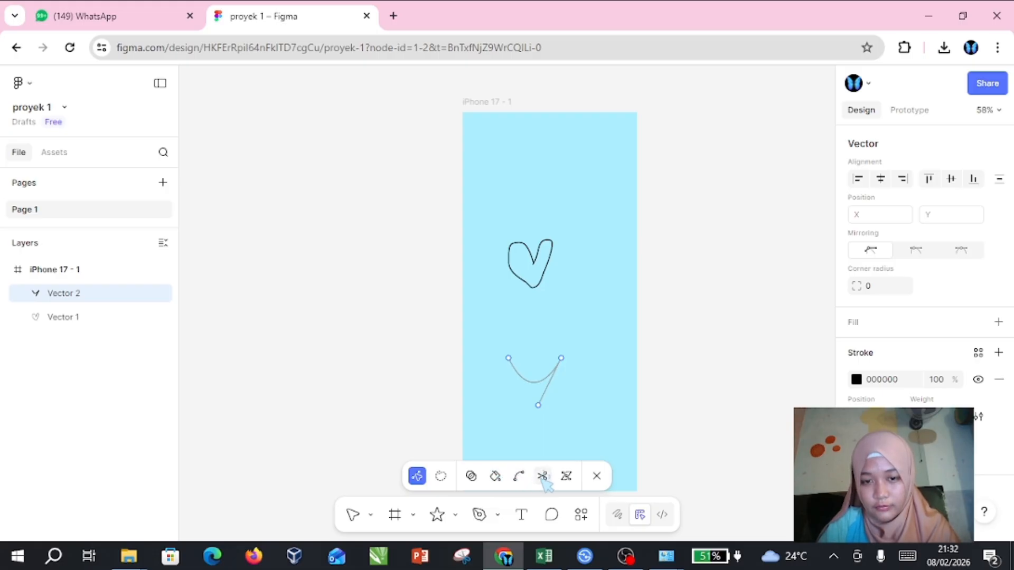
click(544, 477)
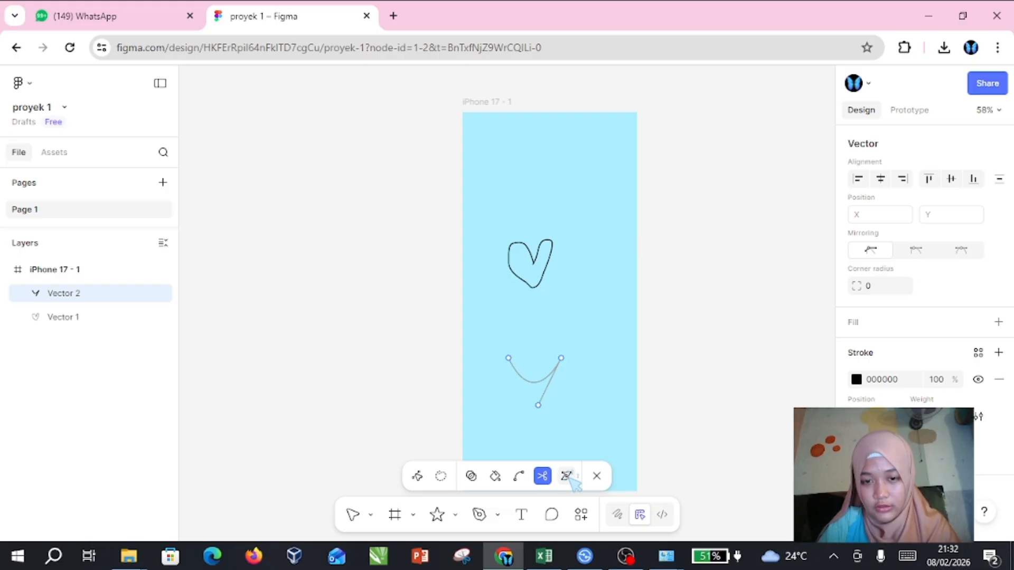
click(566, 476)
click(595, 477)
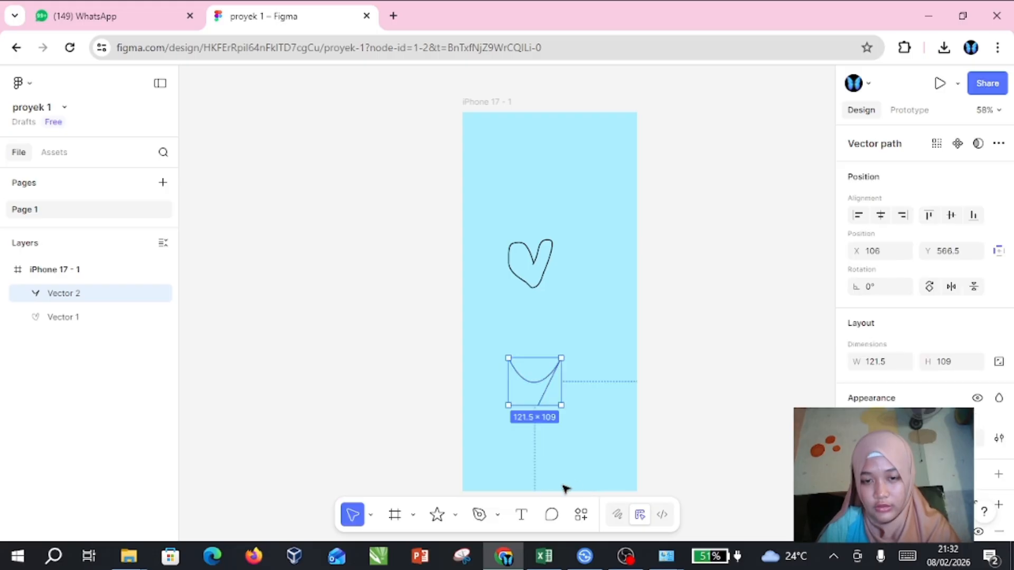
- Undo the Pen path and the freehand heart until the iPhone 17 frame is empty
key(ctrl+z)
key(ctrl+z)
key(ctrl+z)
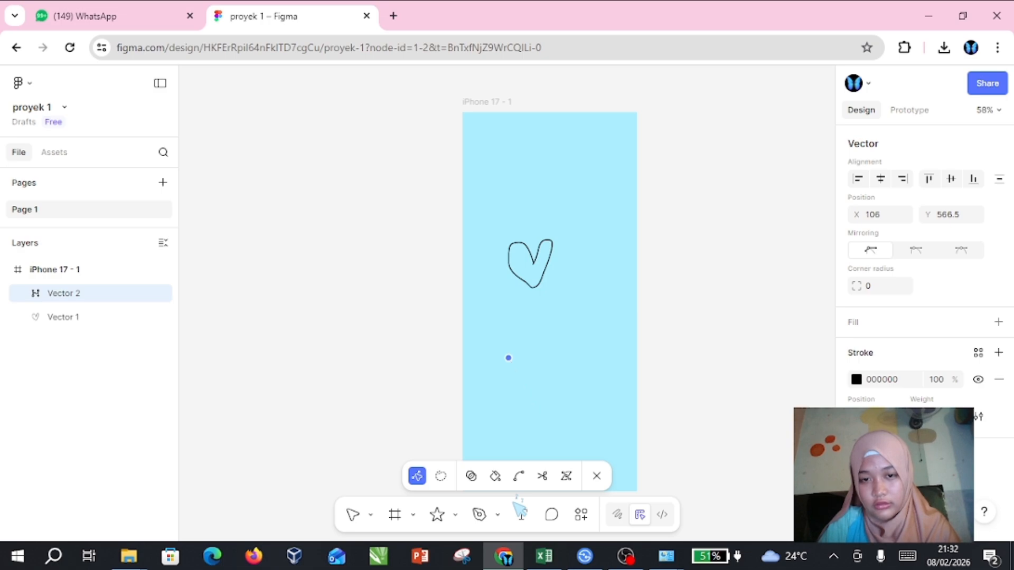
key(ctrl+z)
key(ctrl+z)
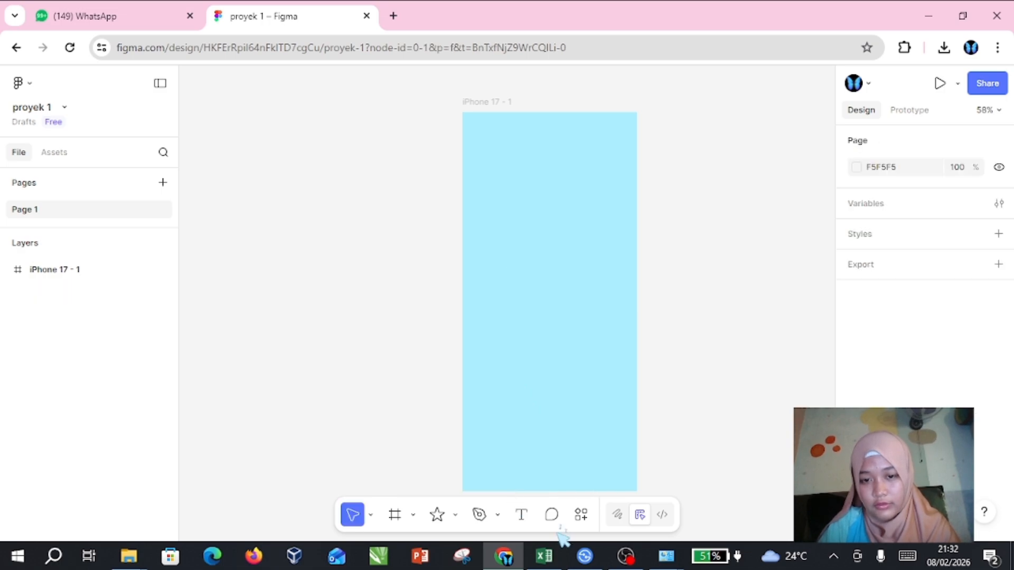
- Post the comment "hayy" on the canvas beside the iPhone 17 frame, and dismiss the reply notification offer
click(551, 514)
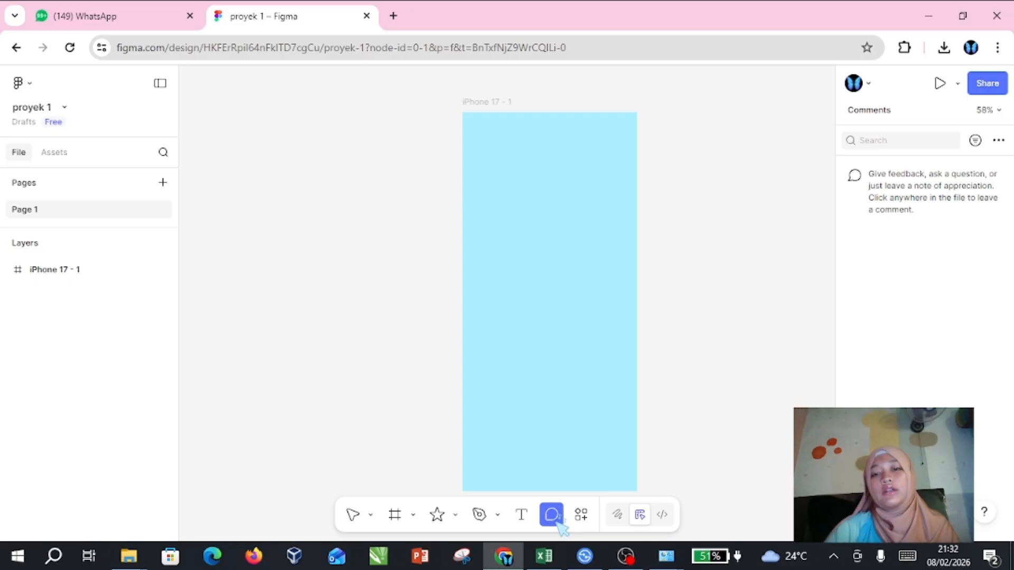
click(736, 335)
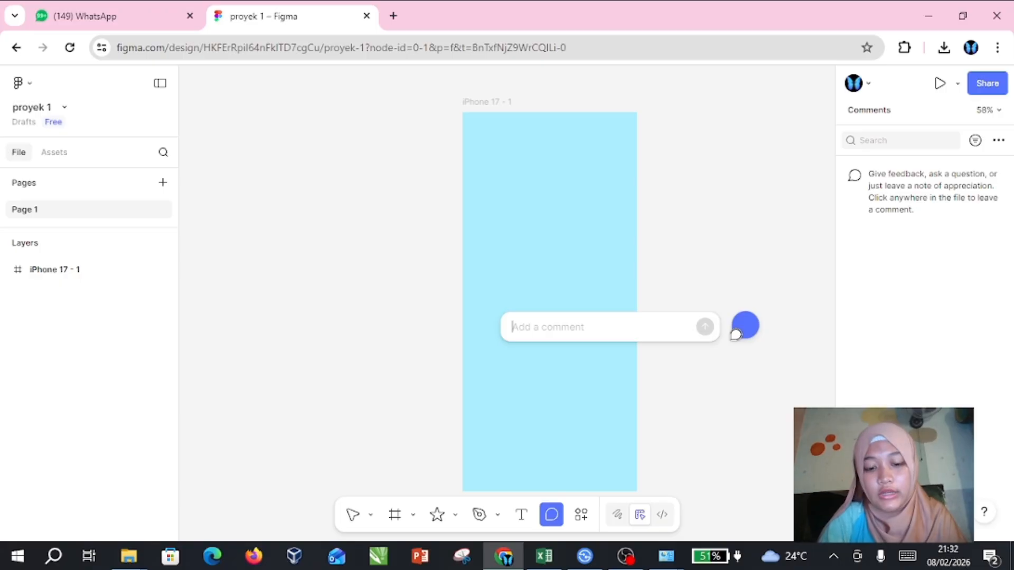
text(hayy)
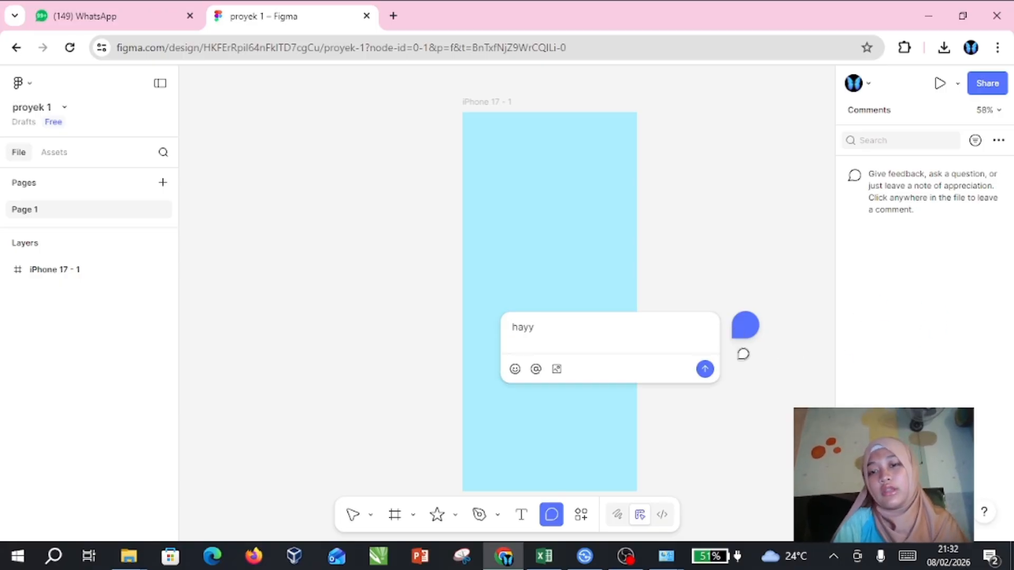
click(705, 369)
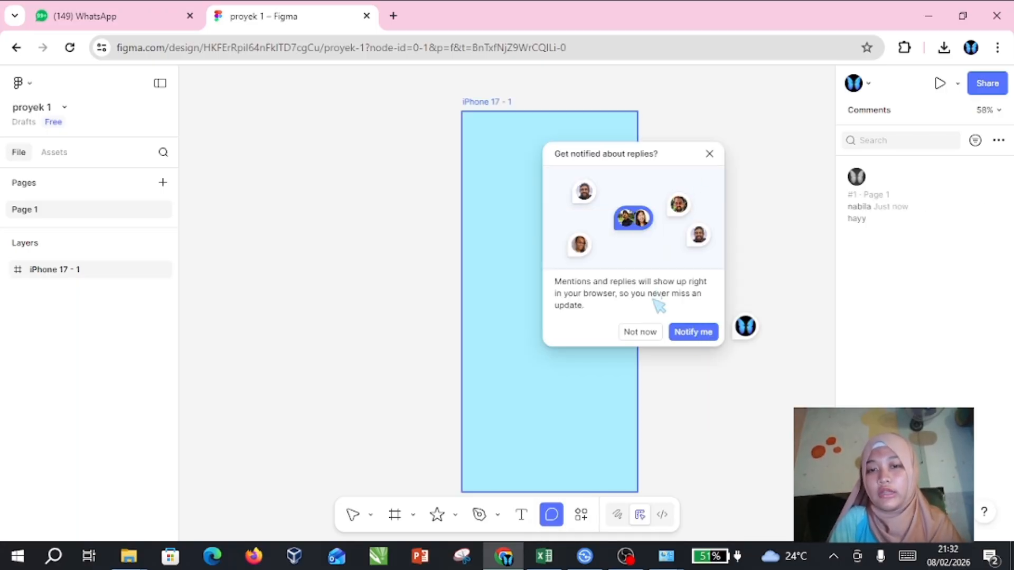
click(711, 154)
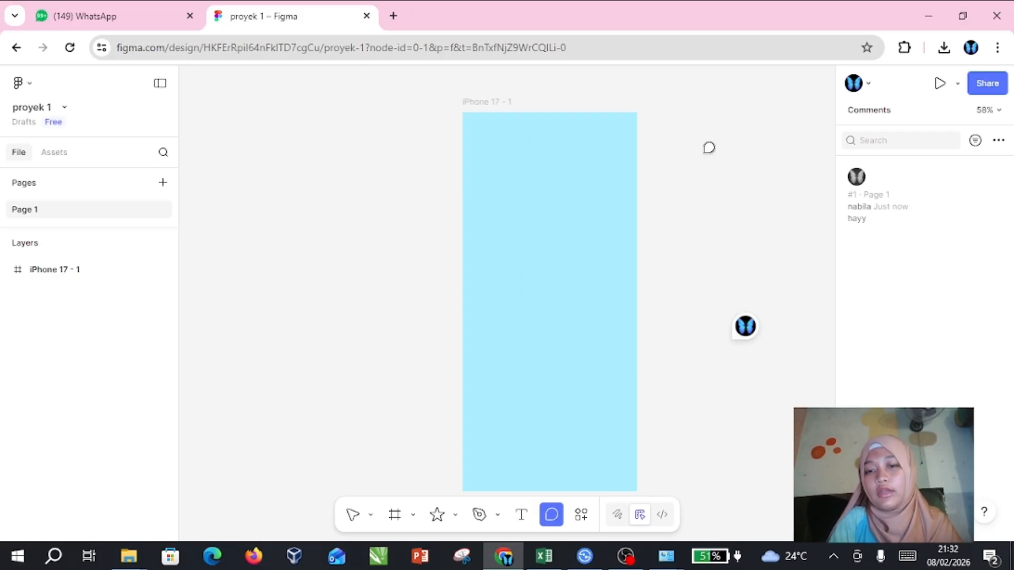
- Insert a Trash icon from the Icons8 plugin as a 90×90 PNG in iOS 17 style, and close the plugin
click(582, 518)
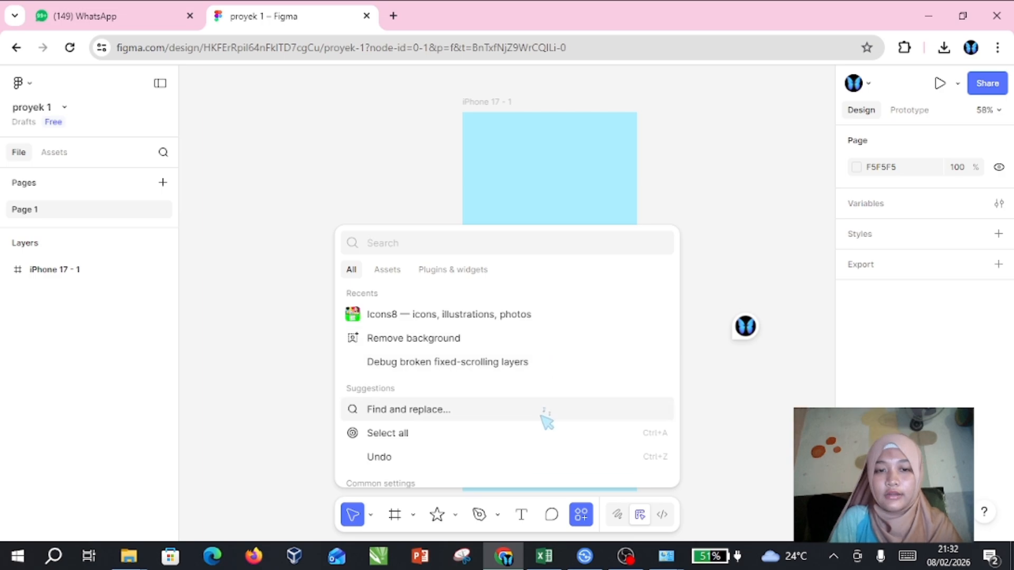
click(558, 312)
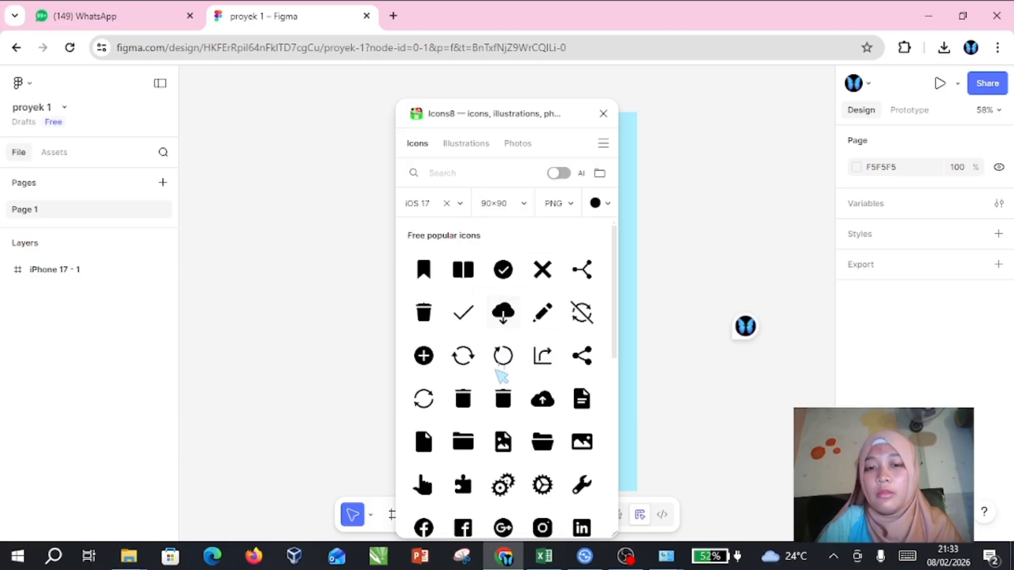
click(467, 400)
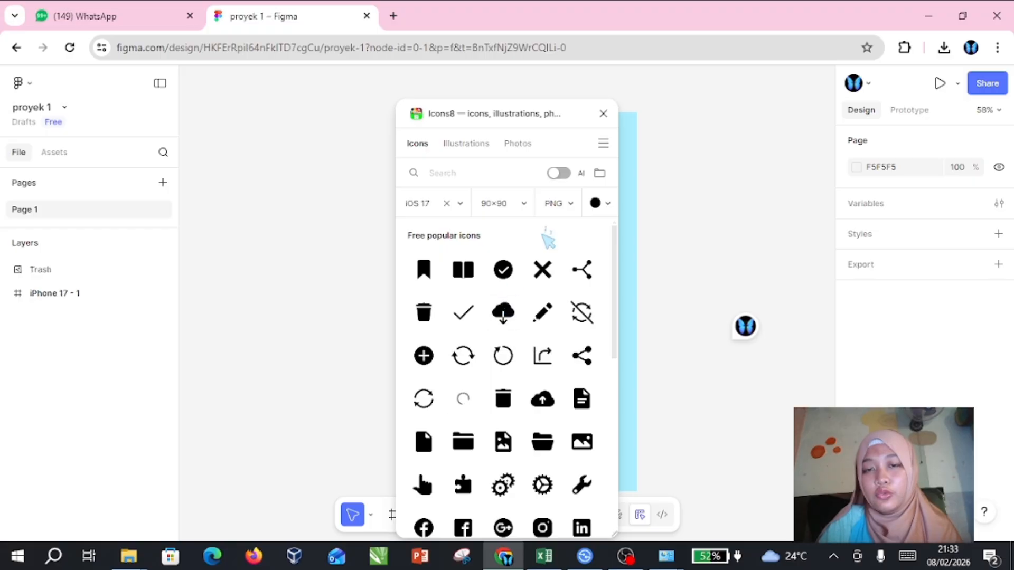
click(602, 114)
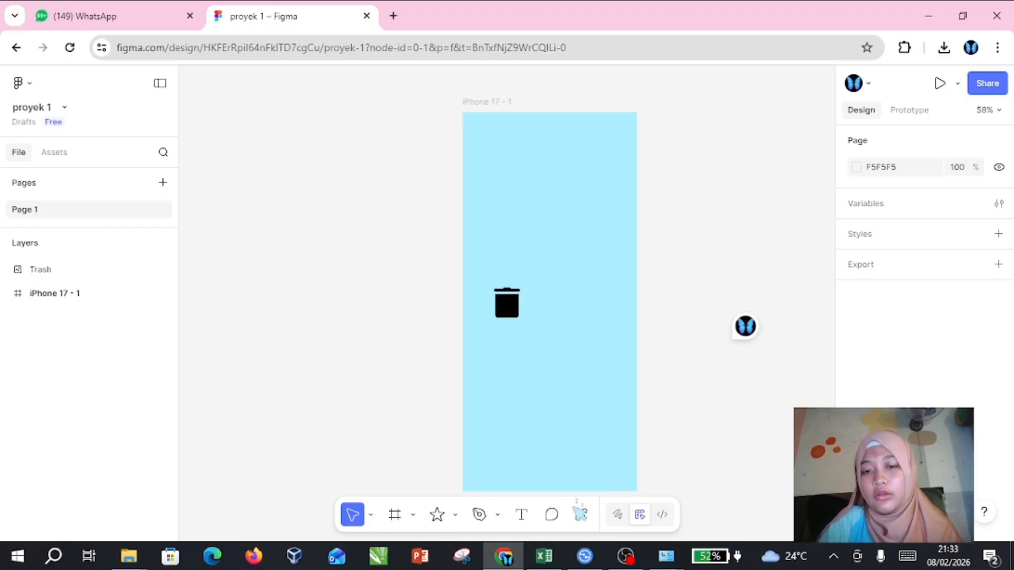
- Examine the All, Assets and Plugins & widgets categories of the actions list, search for "b", and close the list
click(579, 516)
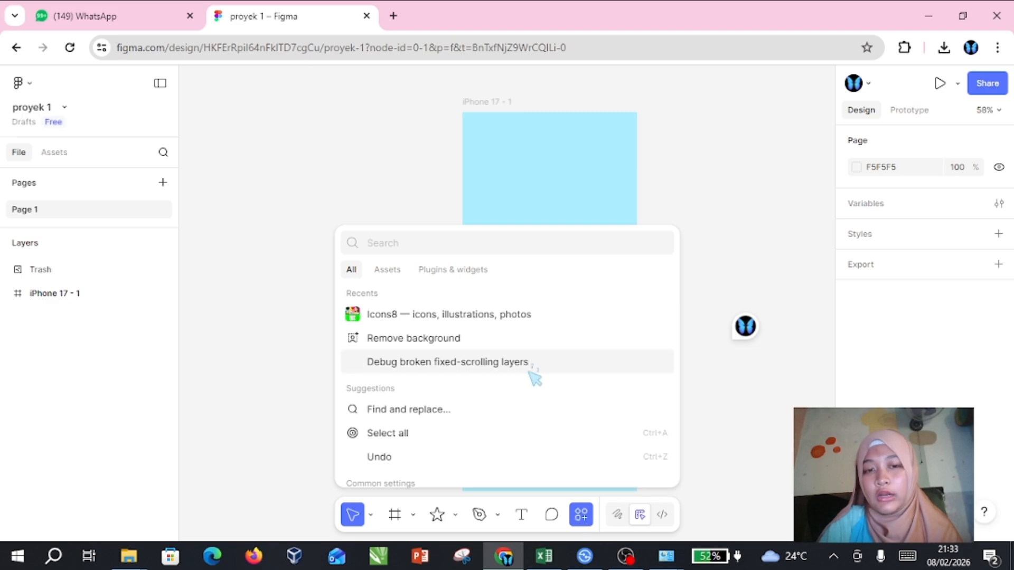
click(396, 268)
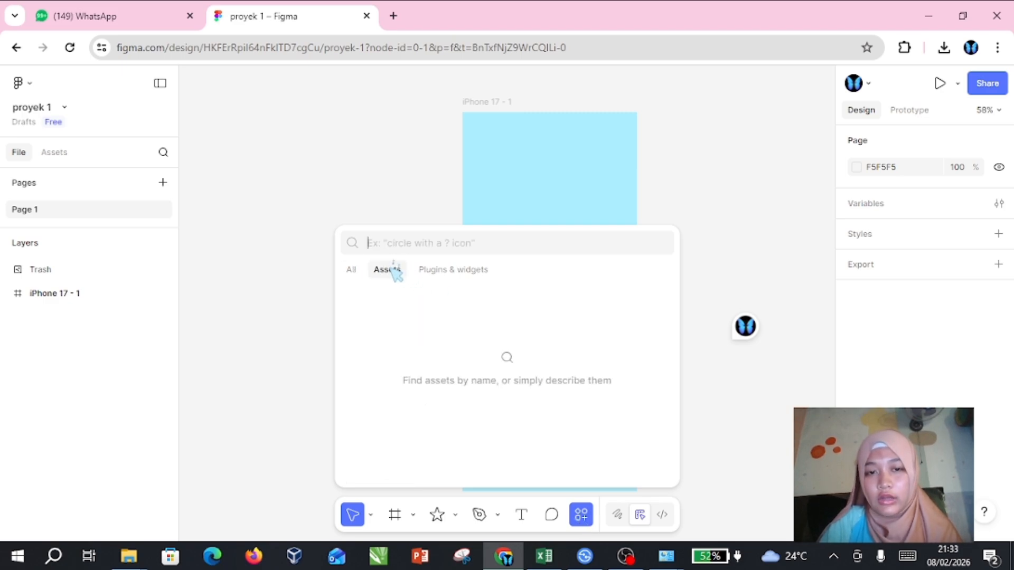
click(439, 272)
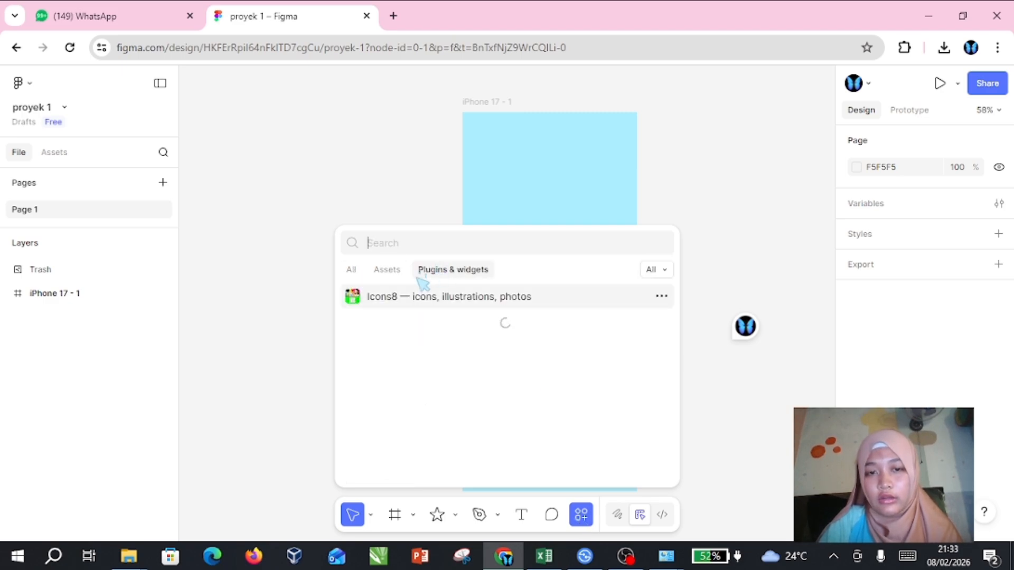
click(352, 271)
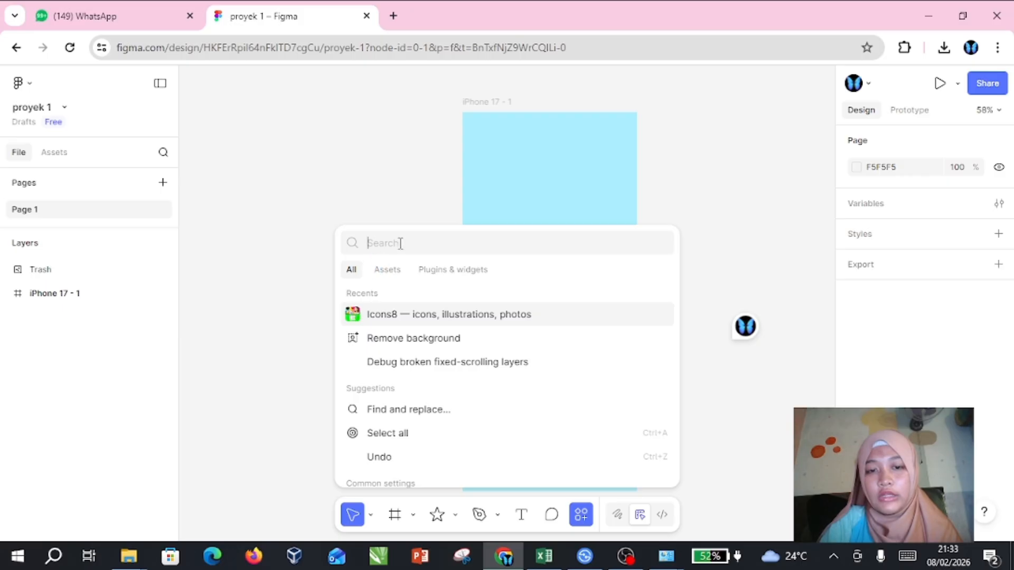
text(b)
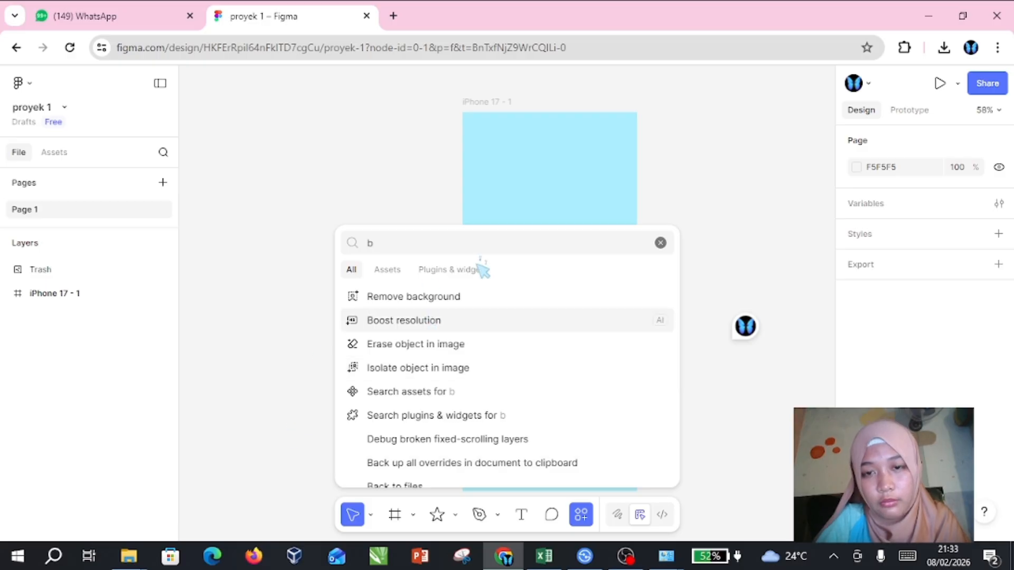
click(660, 243)
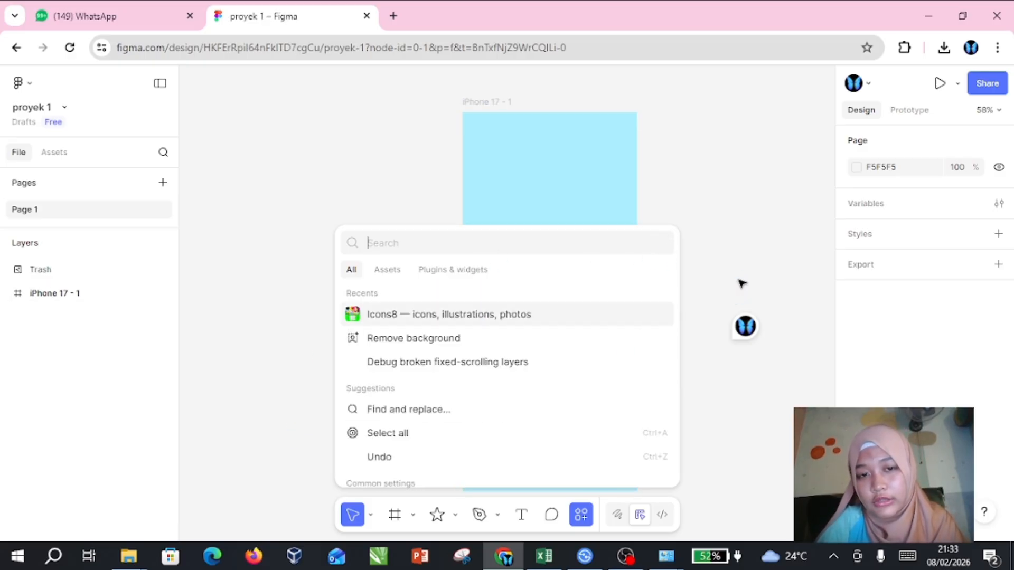
key(Escape)
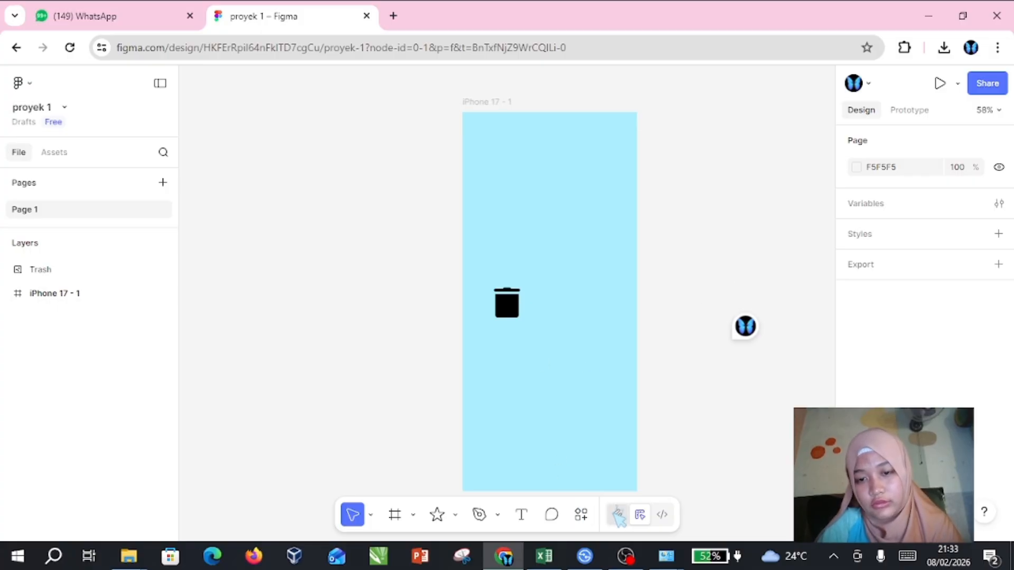
- Draw a star about 126 × 91 near the frame's upper edge at X 201, Y 53, and resize it to about 119 × 125
click(618, 515)
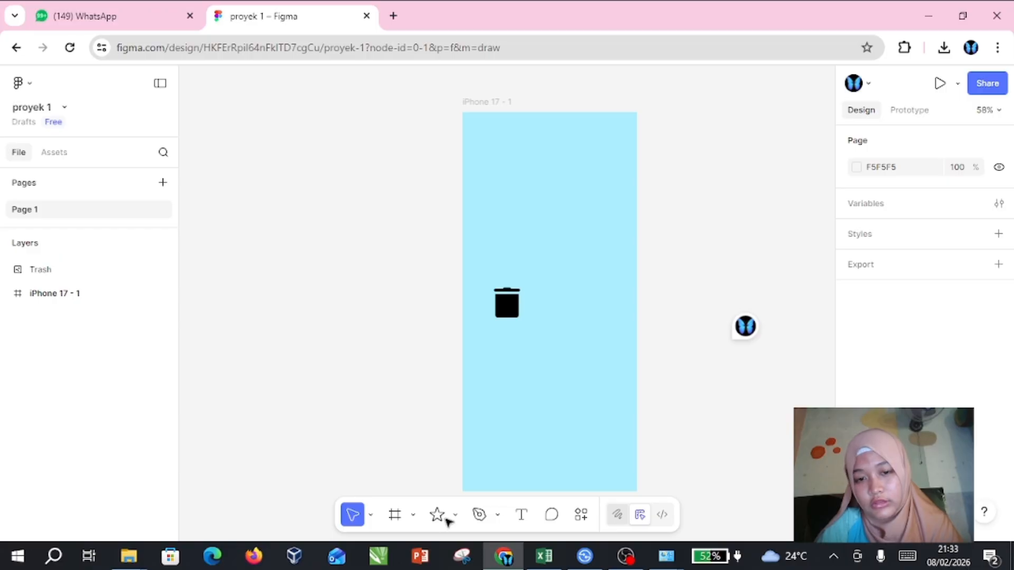
click(448, 519)
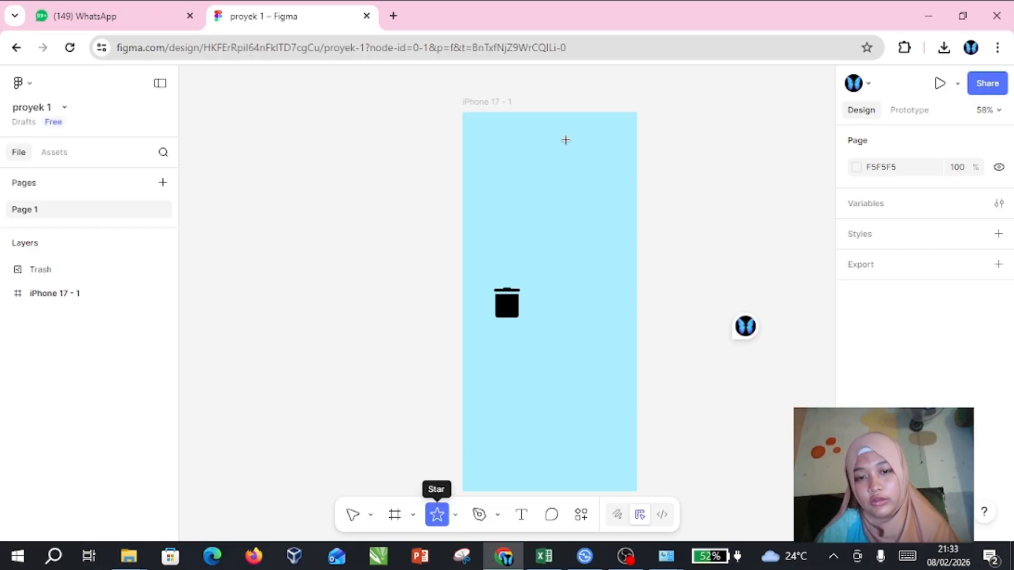
drag(554, 134, 562, 138)
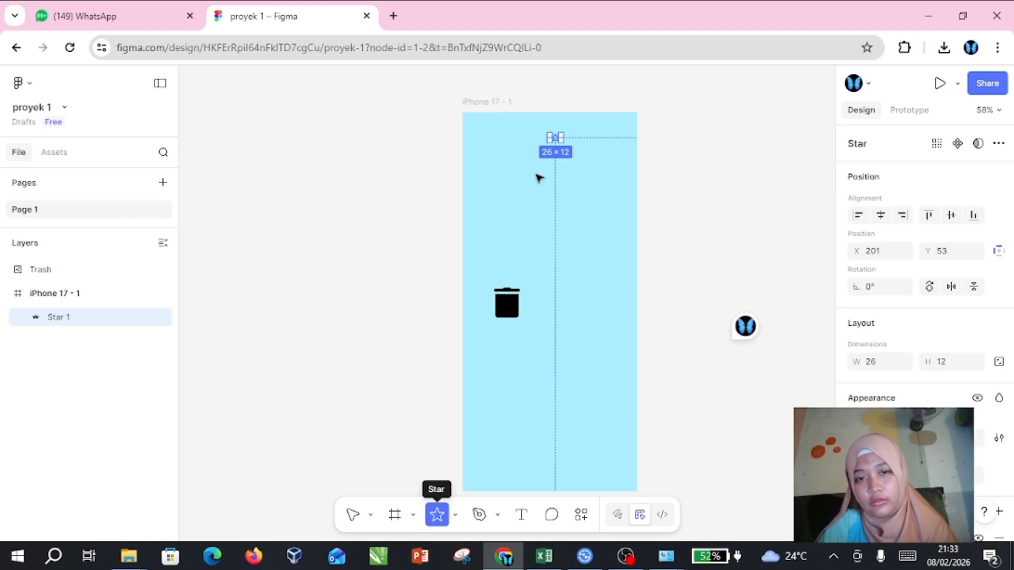
drag(539, 178, 577, 162)
key(Escape)
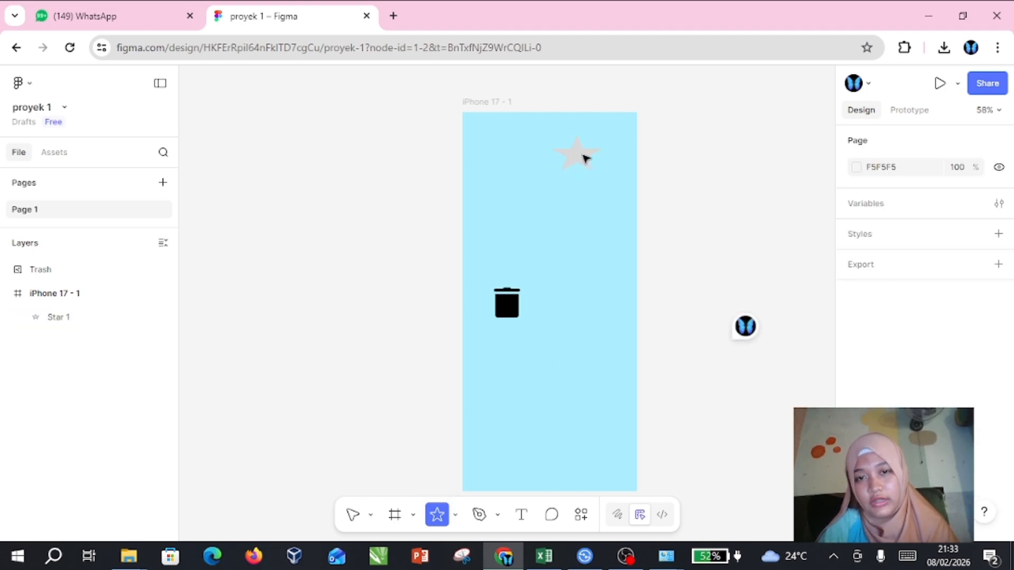
key(v)
click(588, 165)
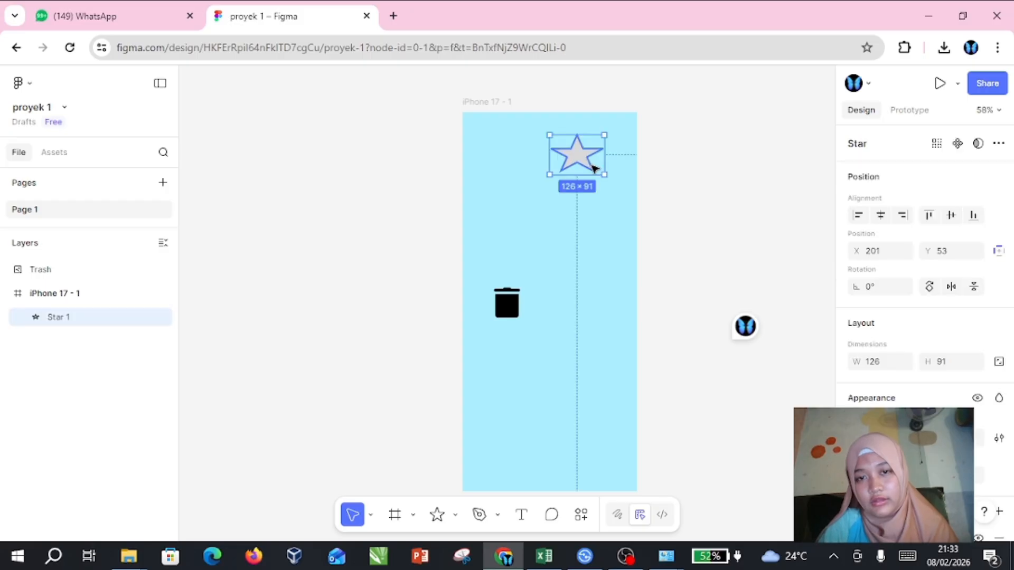
drag(602, 174, 601, 187)
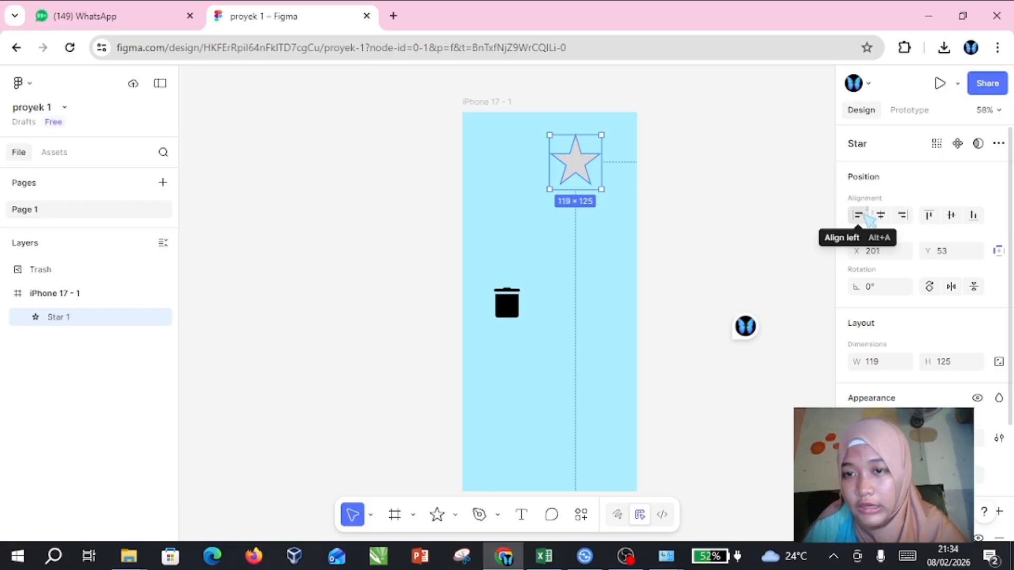
- Align the star to the frame's left edge, and align it to the frame's horizontal center
click(864, 213)
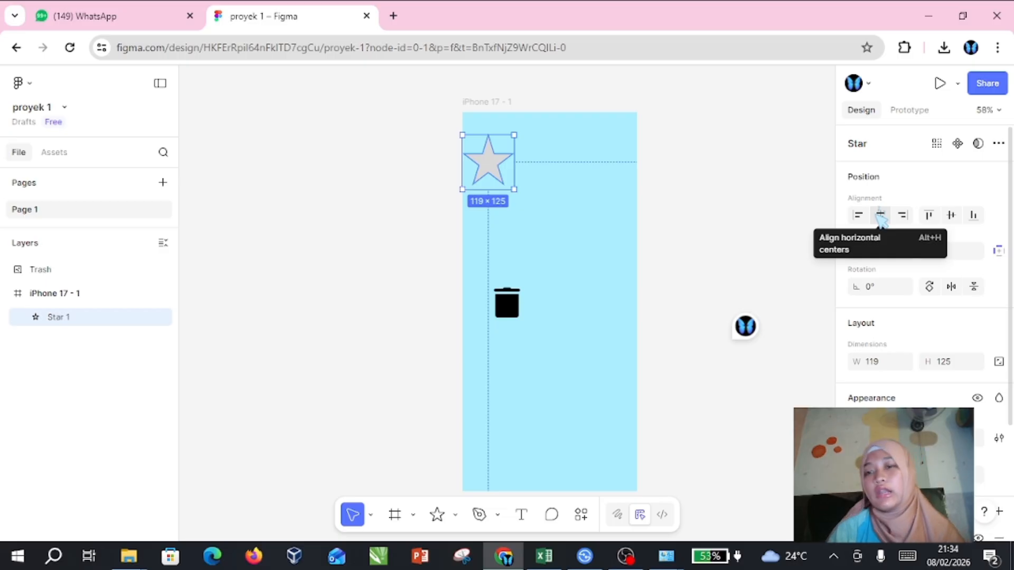
click(880, 215)
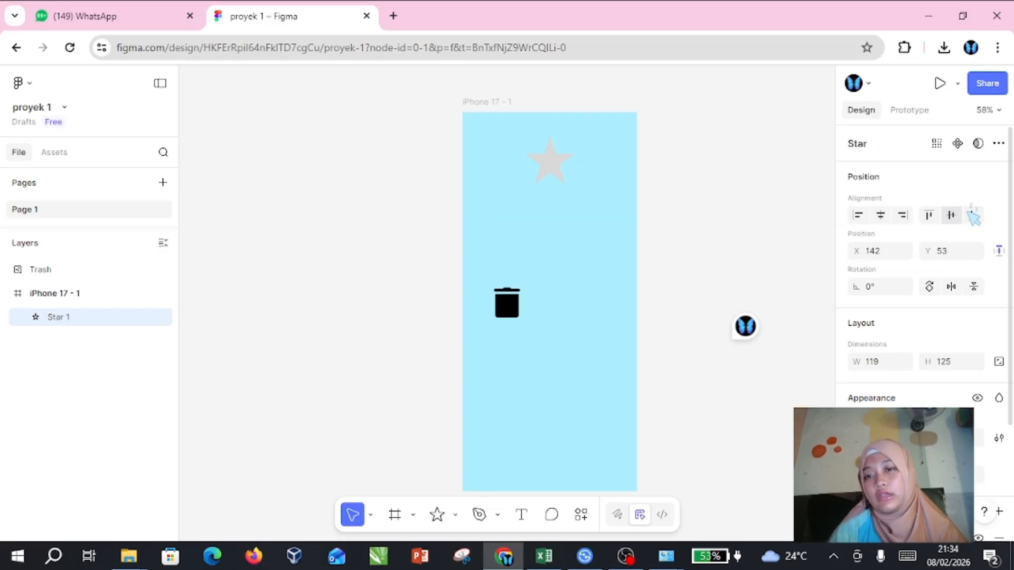
- Try setting the star's X position to 10, and undo the move
click(878, 252)
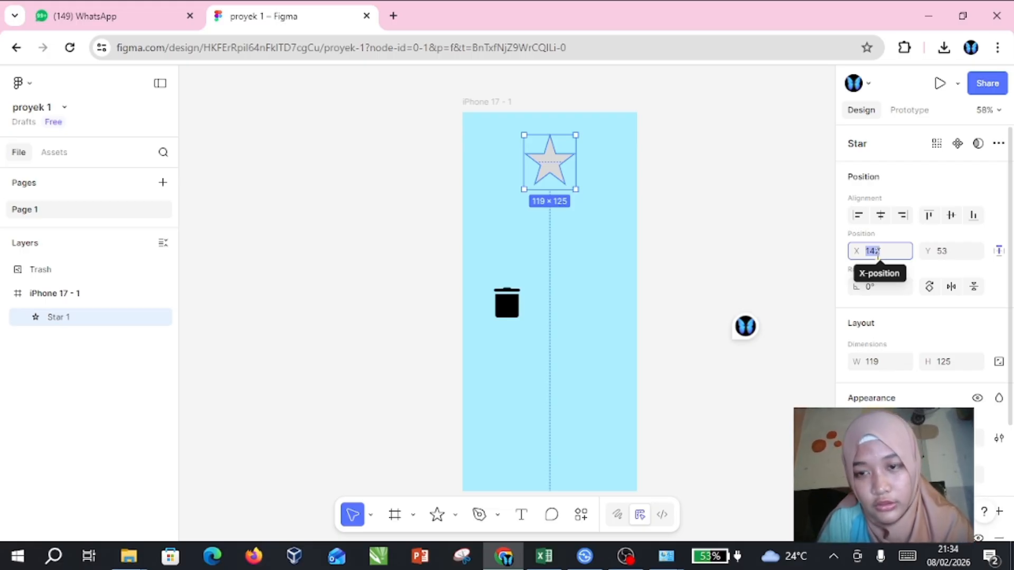
text(10)
key(Return)
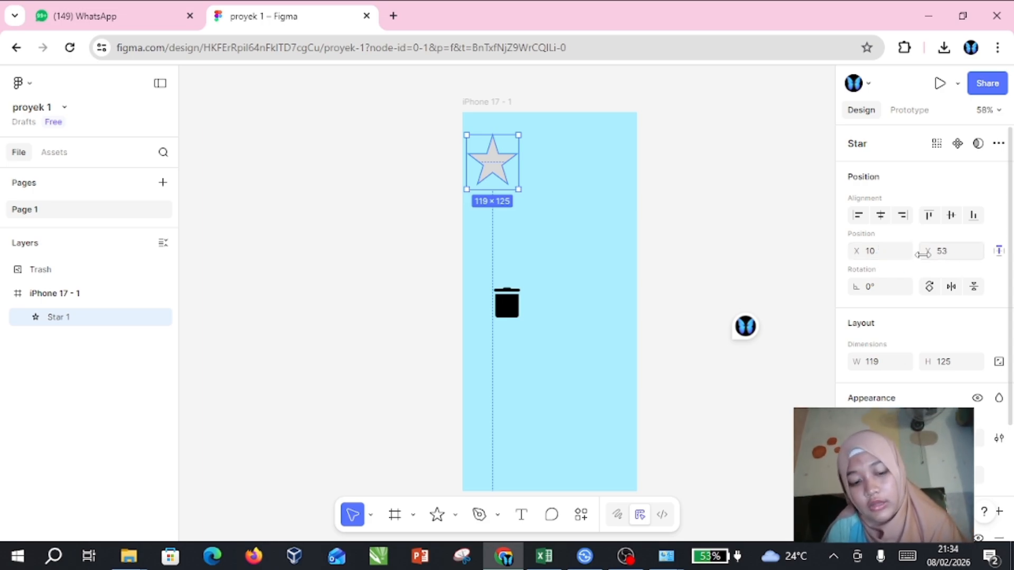
key(ctrl+z)
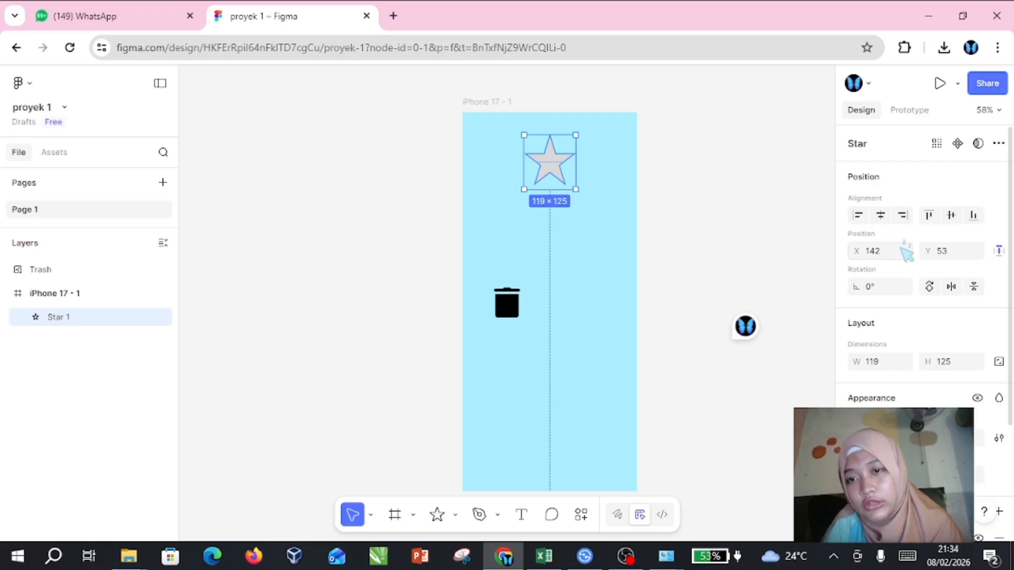
- Try rotating the star to -90°, and undo the rotation
click(873, 289)
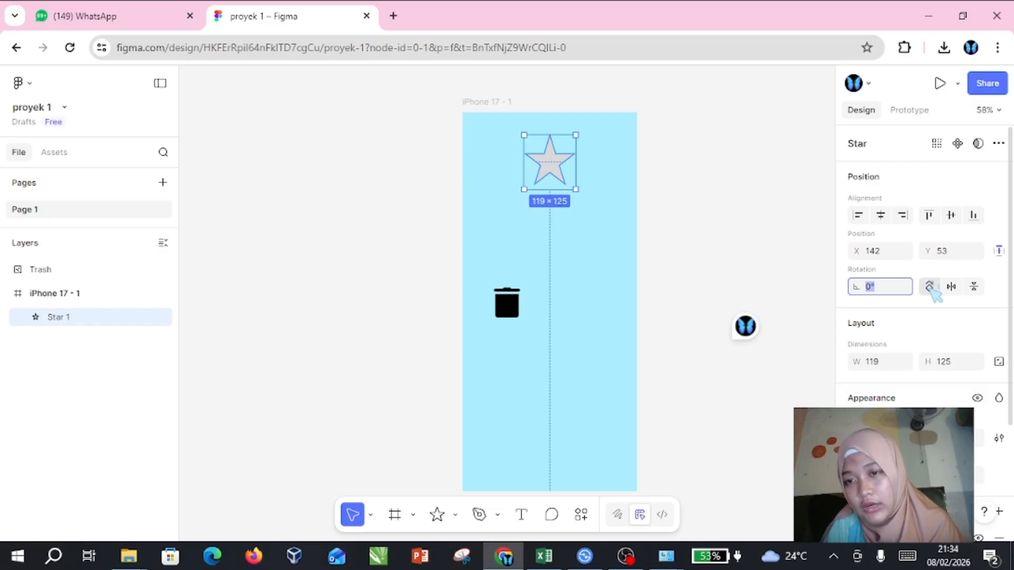
click(930, 287)
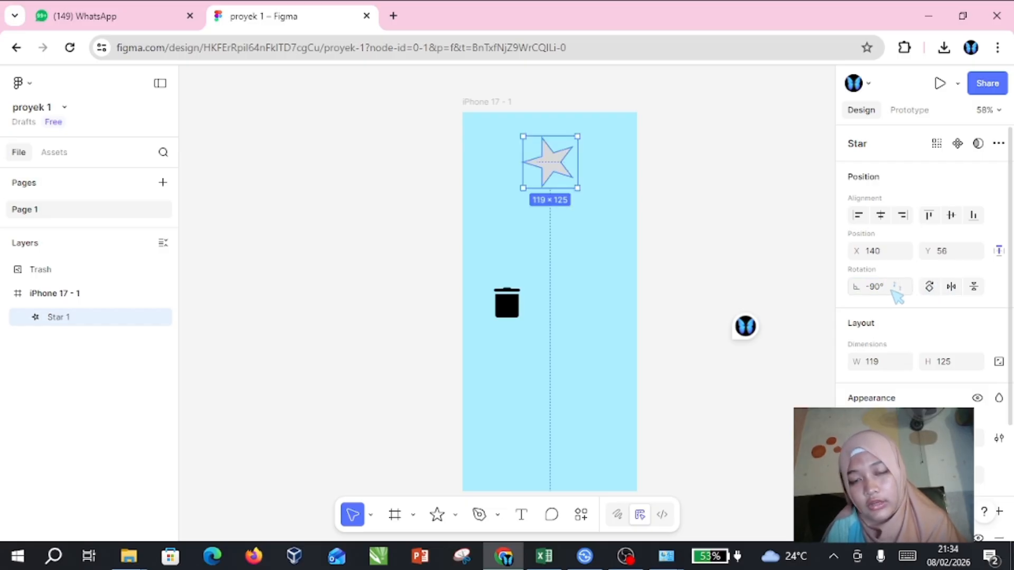
key(ctrl+z)
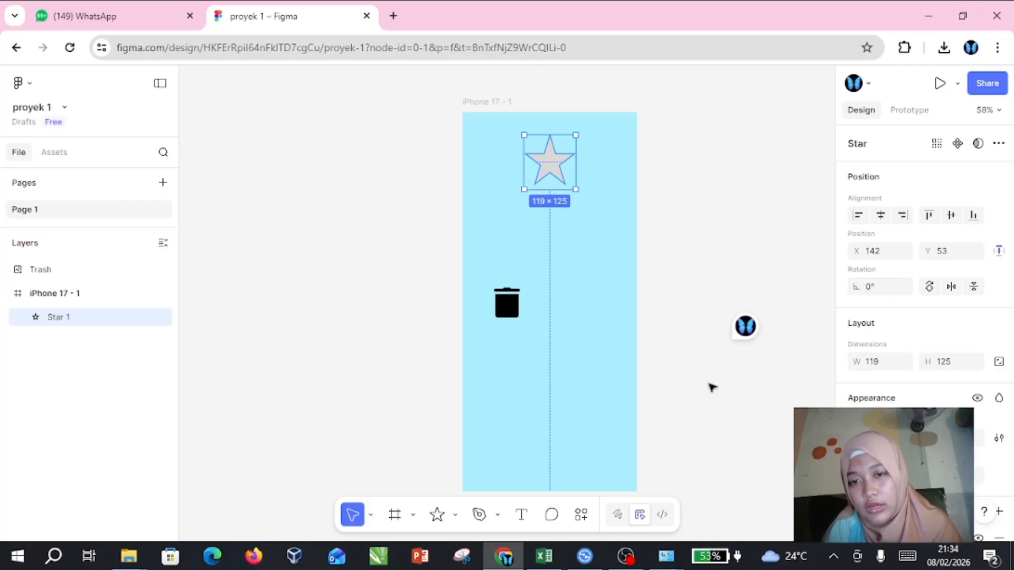
- Draw a rectangle about 107 × 109 in the frame's lower half at about X 201, Y 505
click(455, 512)
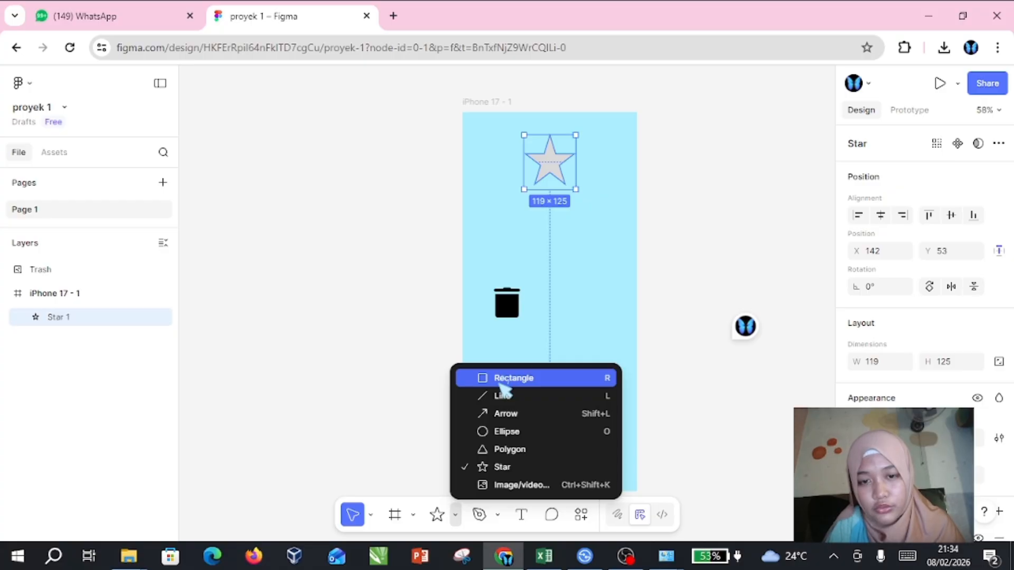
click(500, 380)
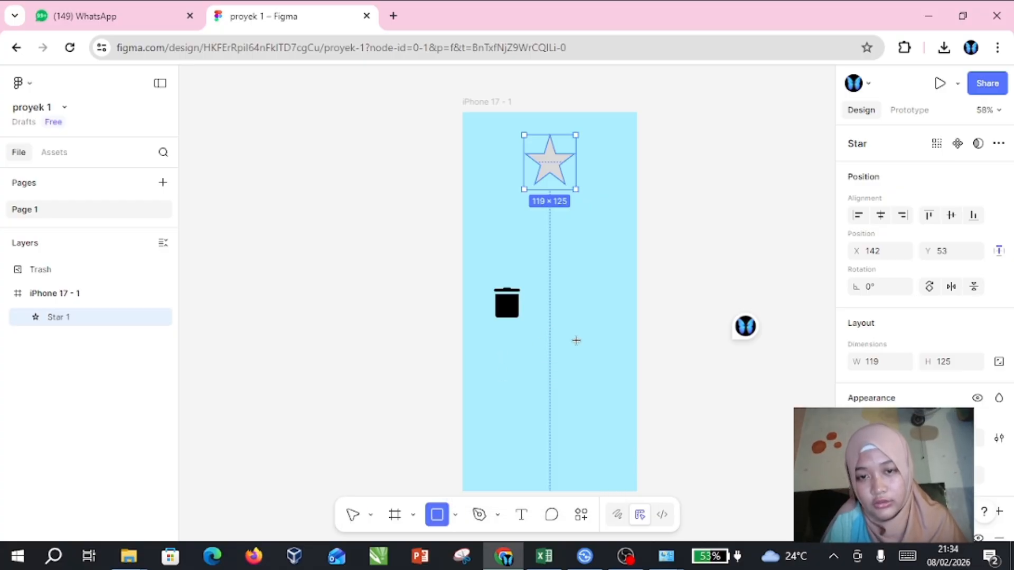
drag(550, 331, 596, 379)
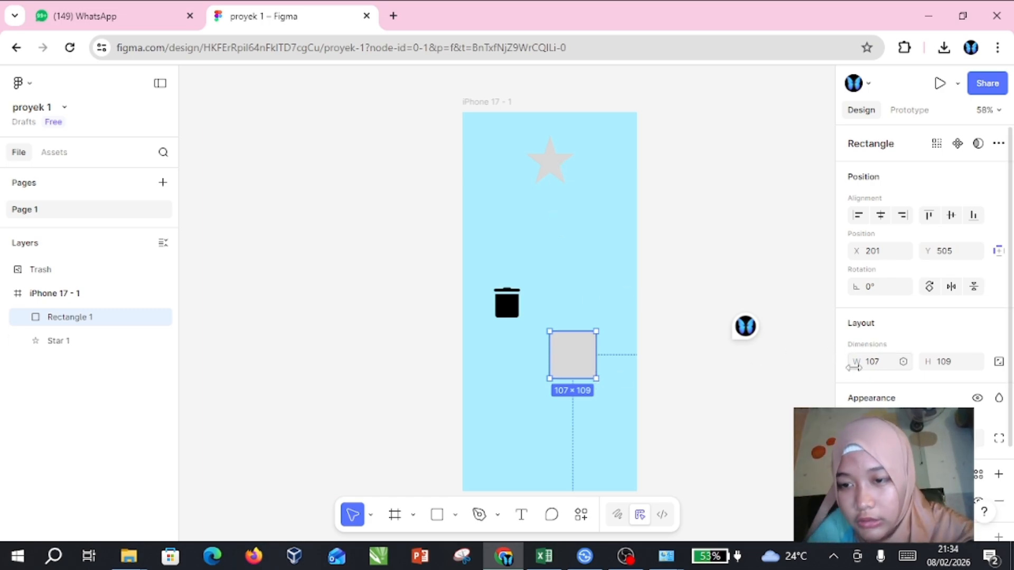
- Try setting the rectangle's width to 10, and undo the change
scroll(853, 367, down, 3)
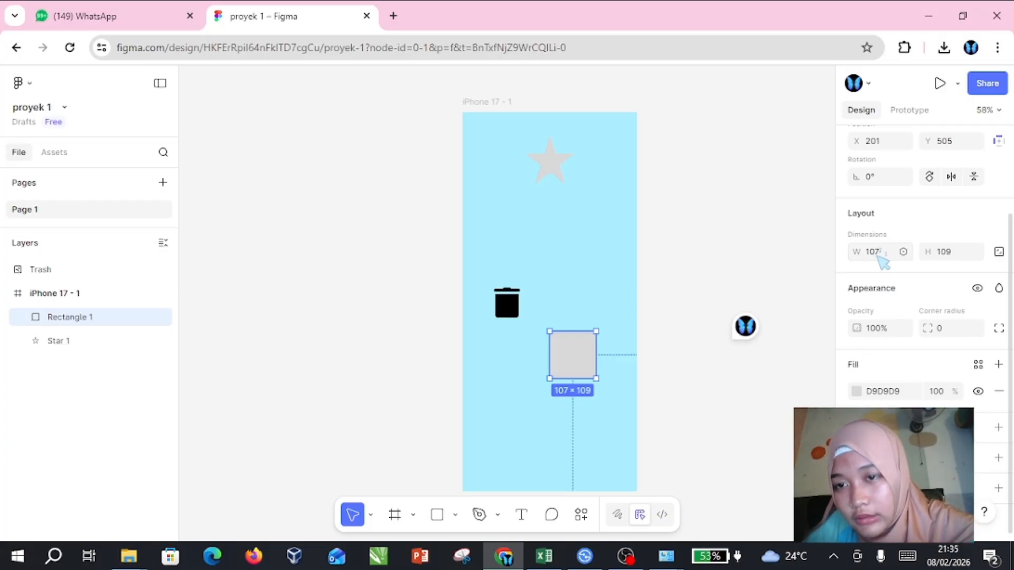
click(879, 256)
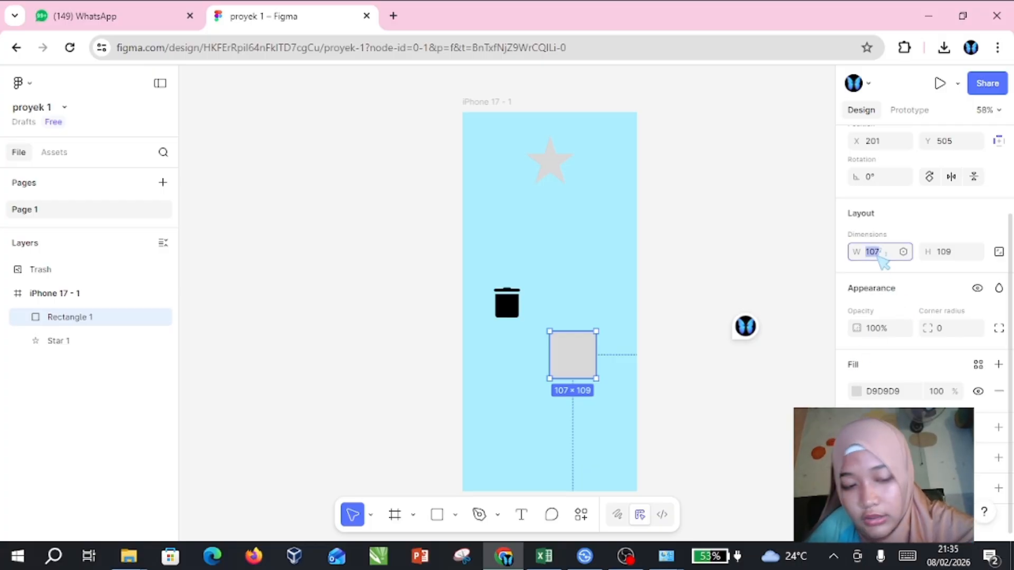
text(1)
key(Return)
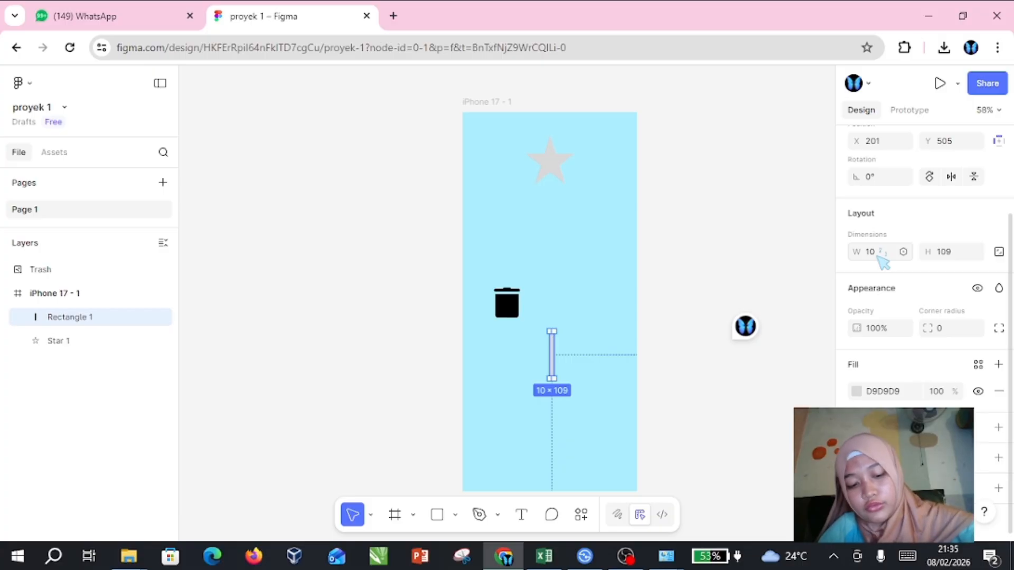
key(ctrl+z)
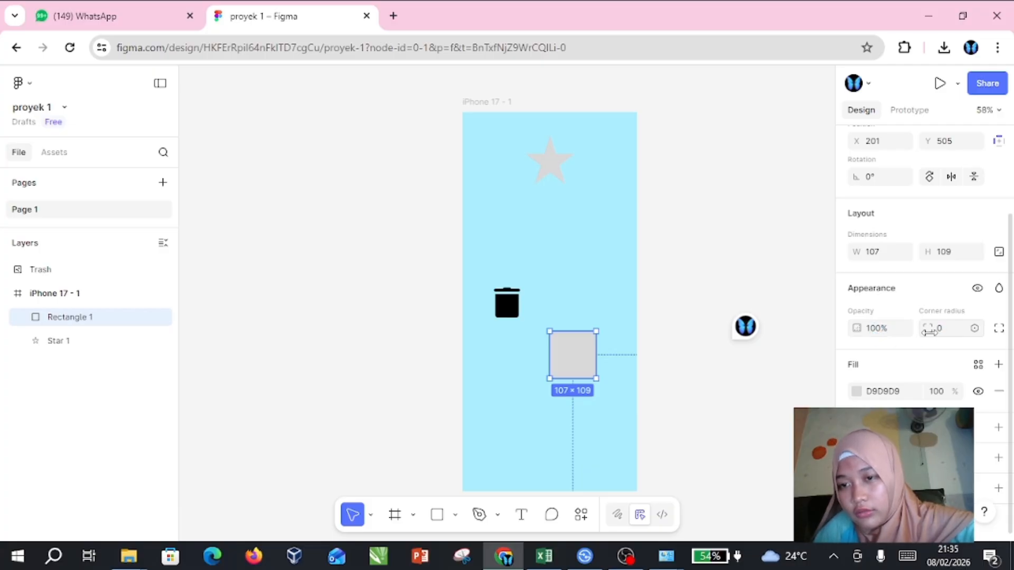
- Round the rectangle's corners with a corner radius of 10
click(936, 329)
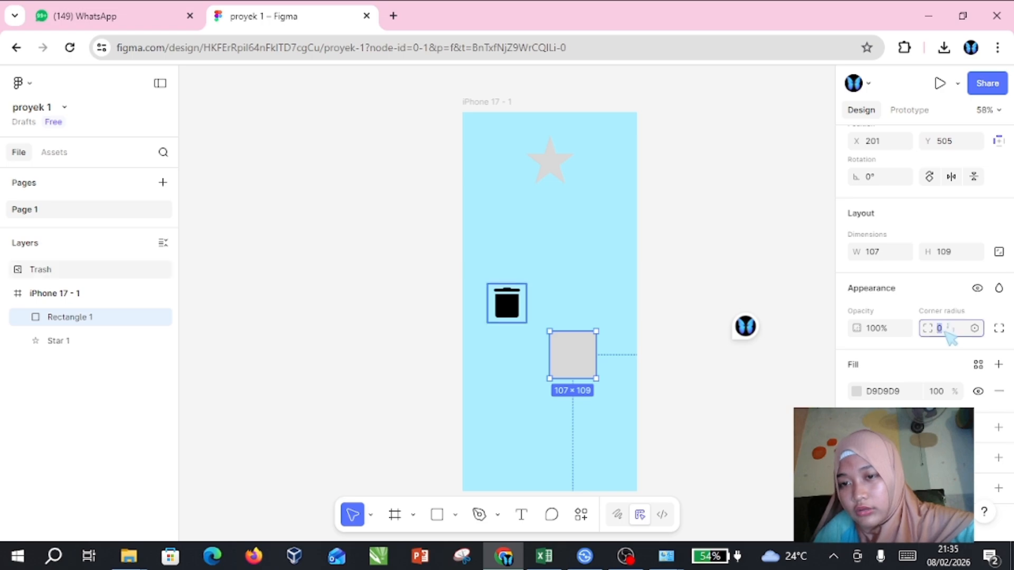
click(945, 332)
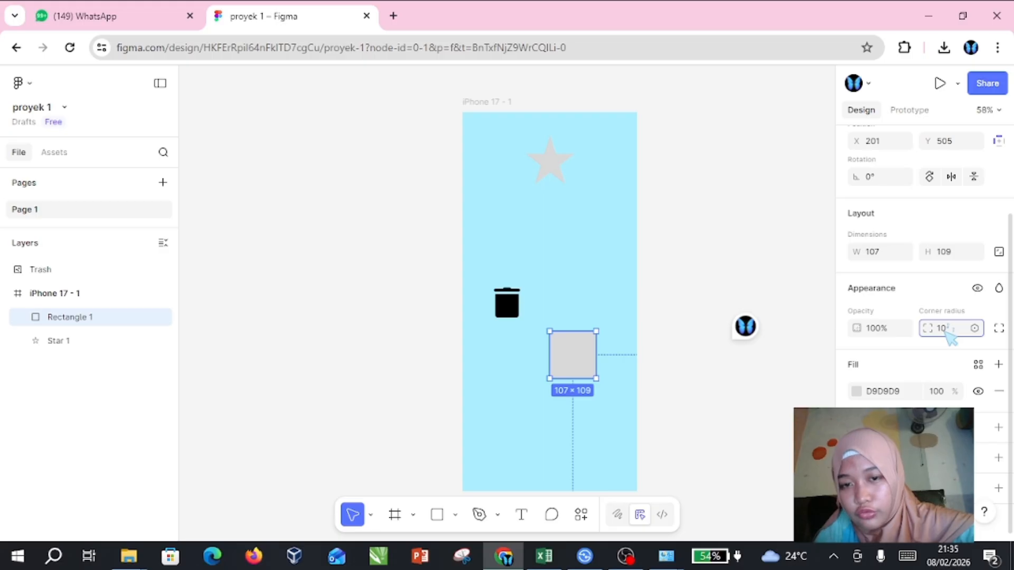
key(Return)
scroll(575, 383, up, 10)
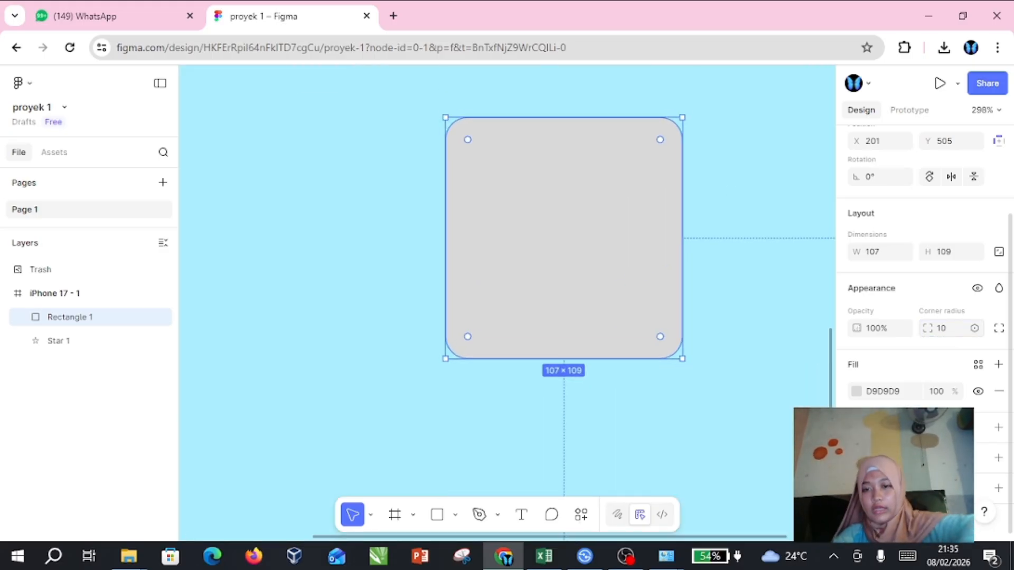
- Change the rectangle's fill to the red color E06D6D
click(856, 391)
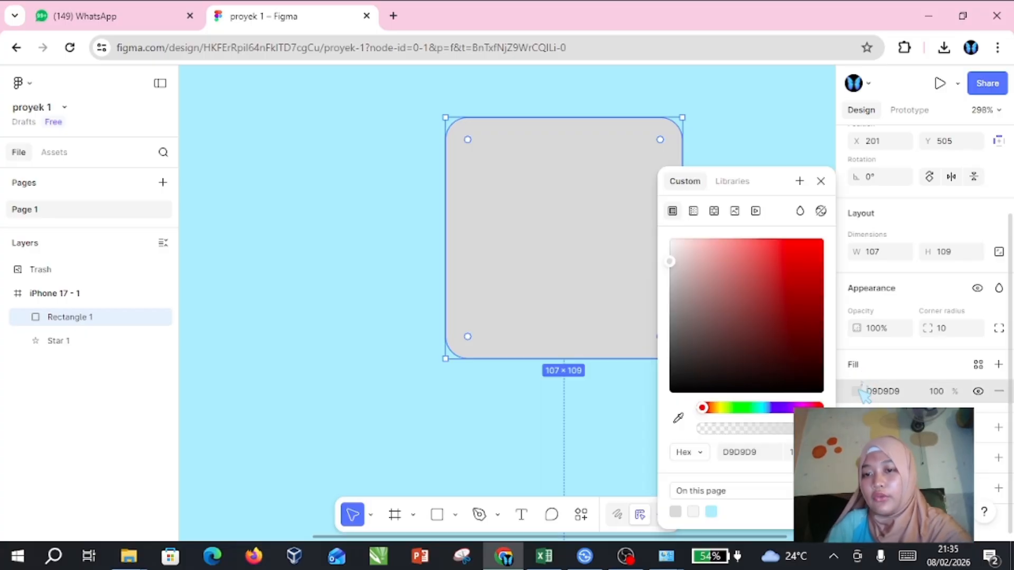
click(753, 252)
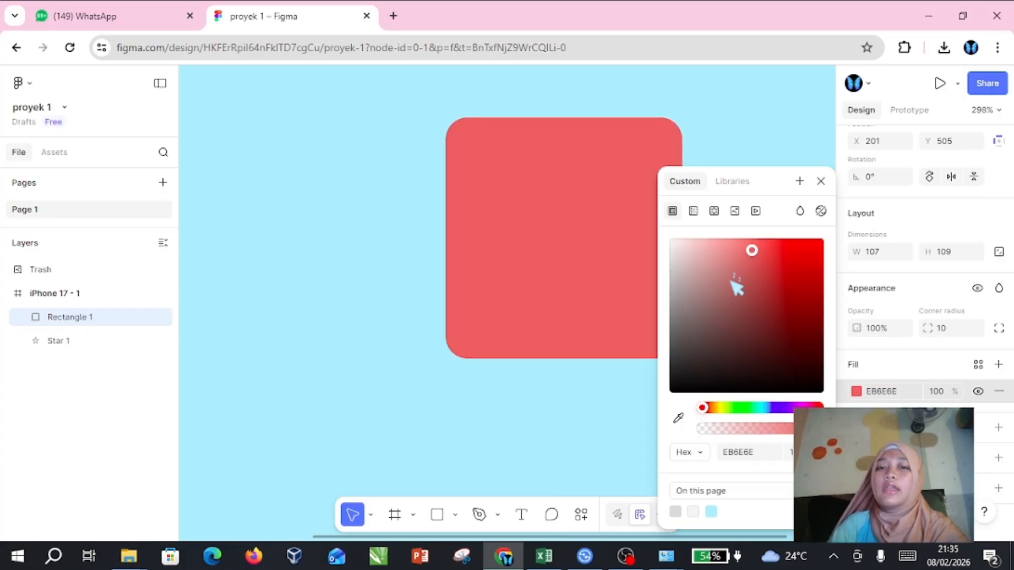
click(730, 275)
click(748, 257)
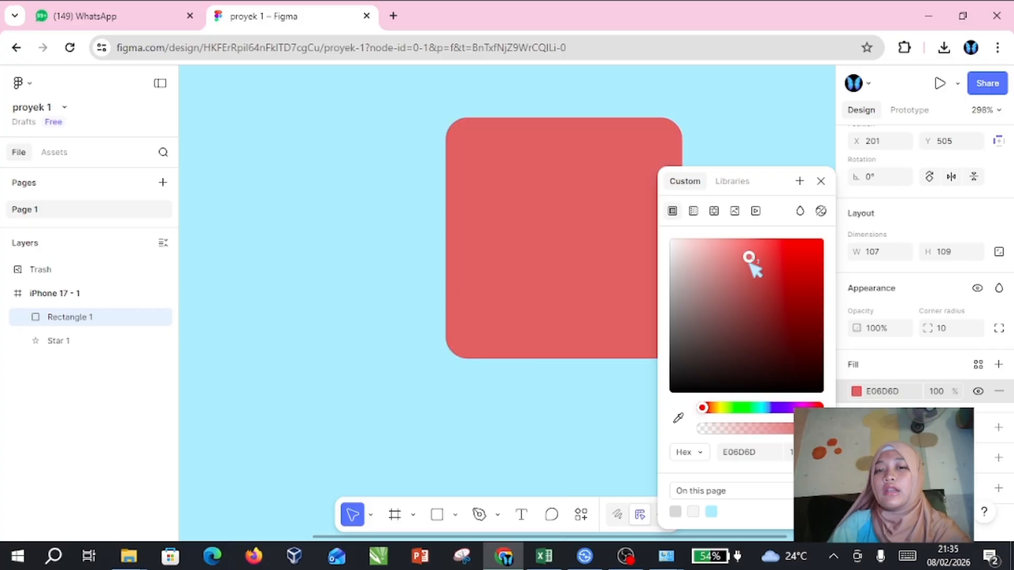
key(Escape)
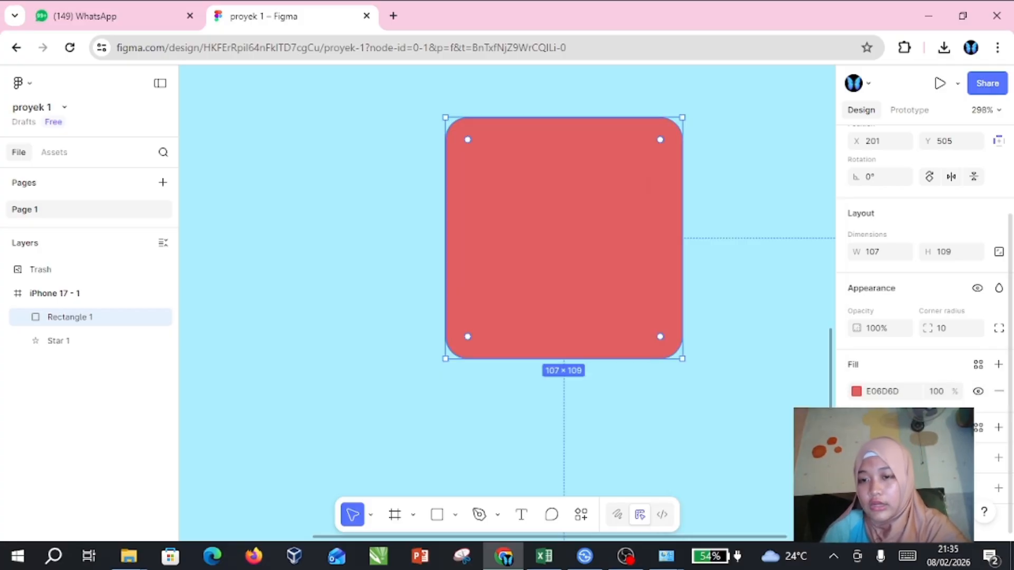
- Add a solid black 000000 stroke to the rectangle, previewing the gradient, pattern and video paint types before returning to solid
click(998, 428)
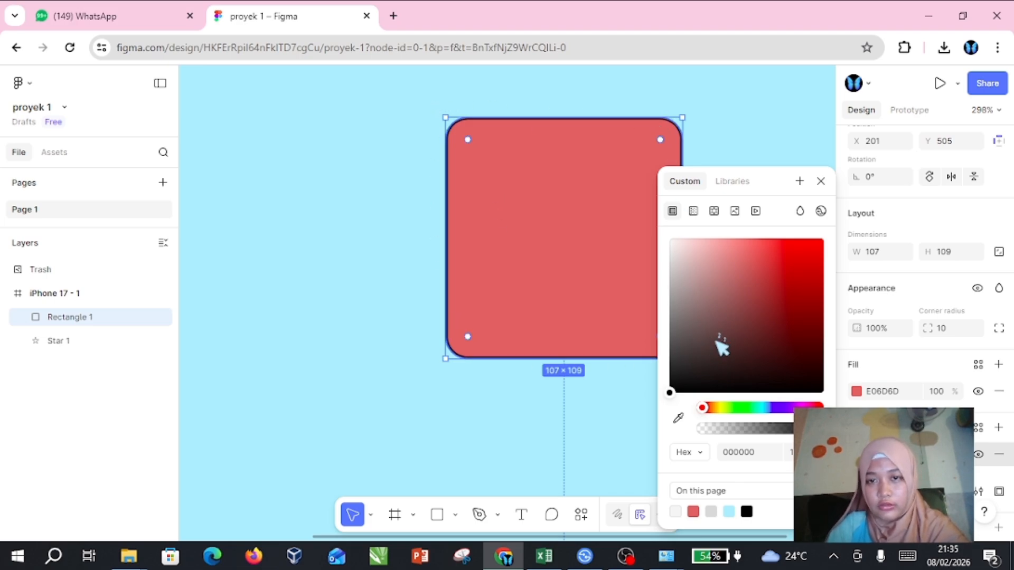
click(693, 212)
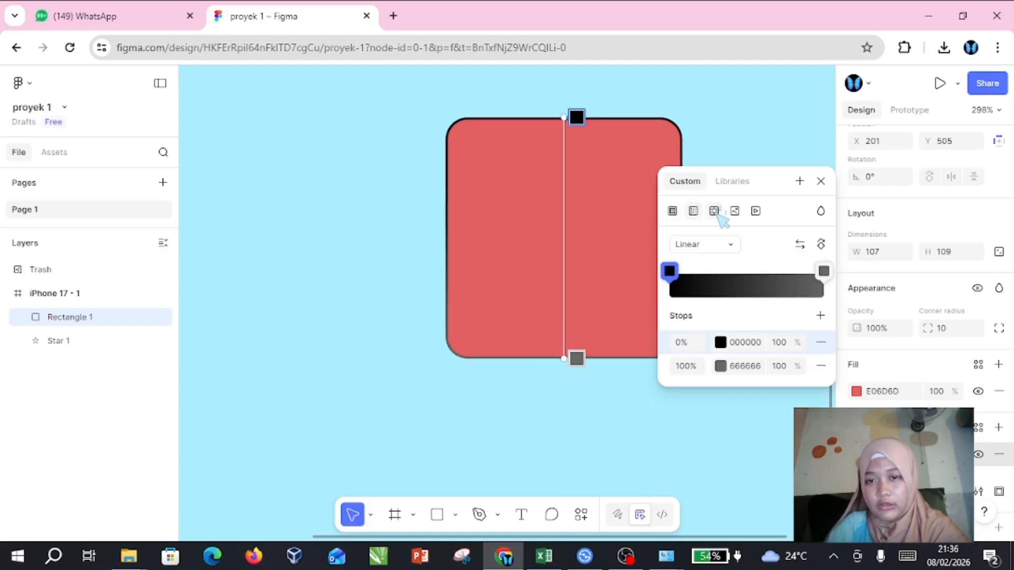
click(715, 212)
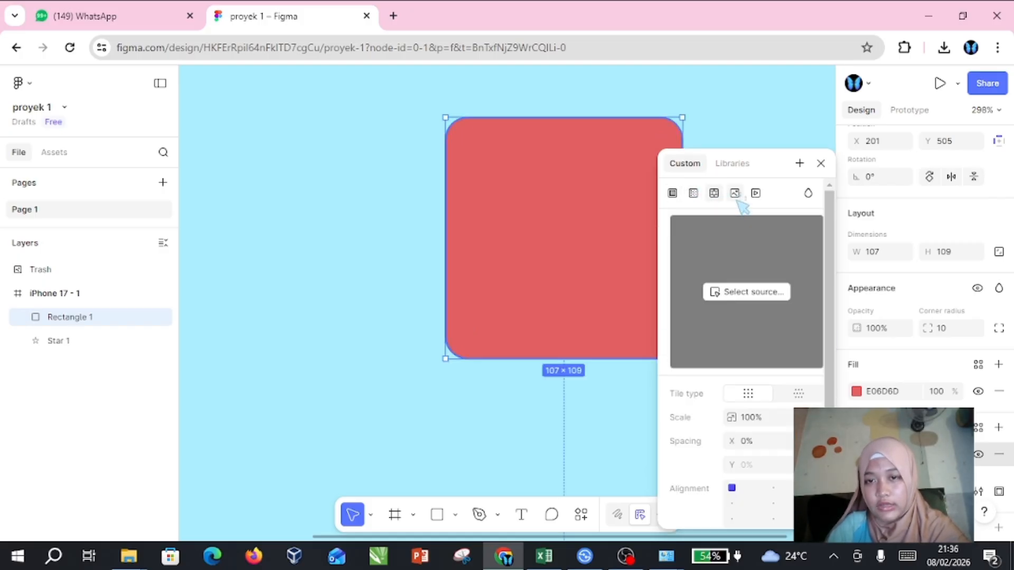
click(755, 194)
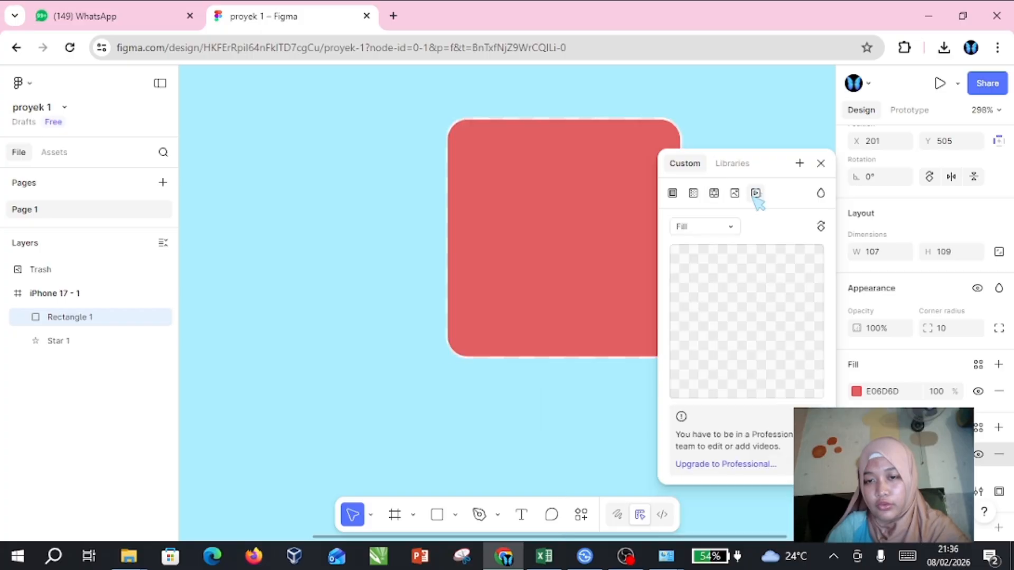
click(672, 193)
click(821, 164)
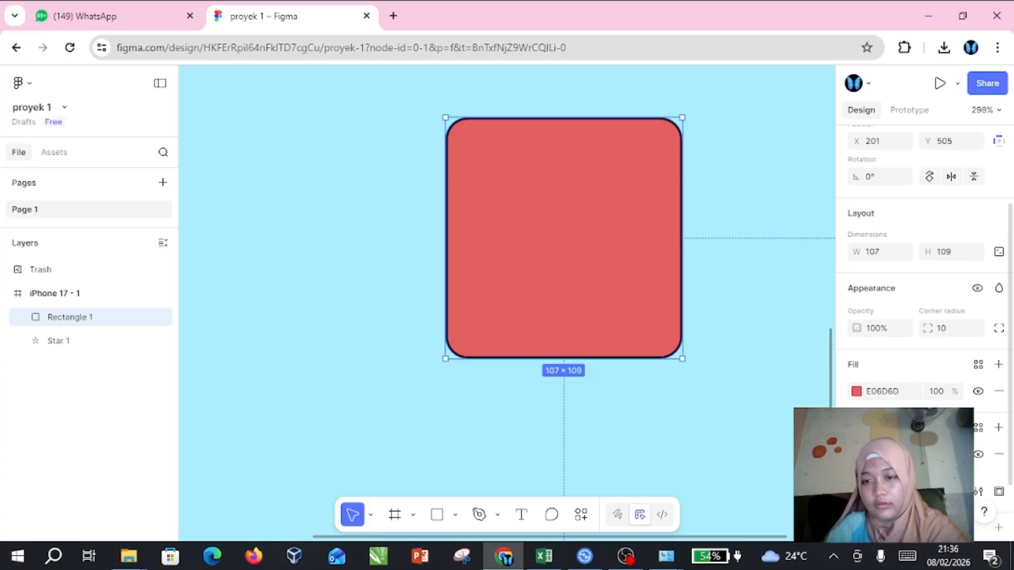
- Add a drop shadow effect with default settings to the rectangle, and deselect it to inspect the shadow at its lower corner
scroll(924, 264, down, 2)
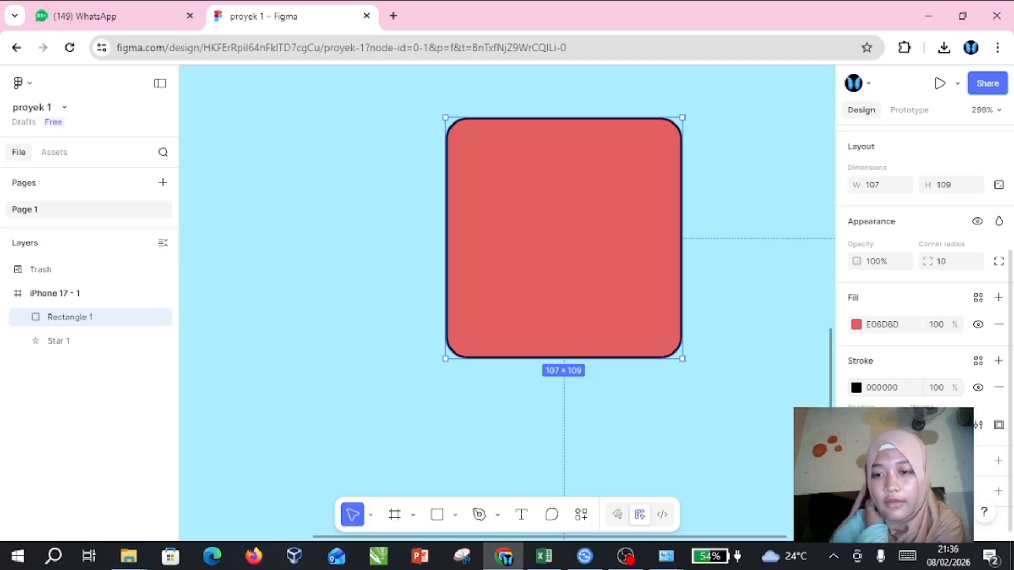
click(998, 461)
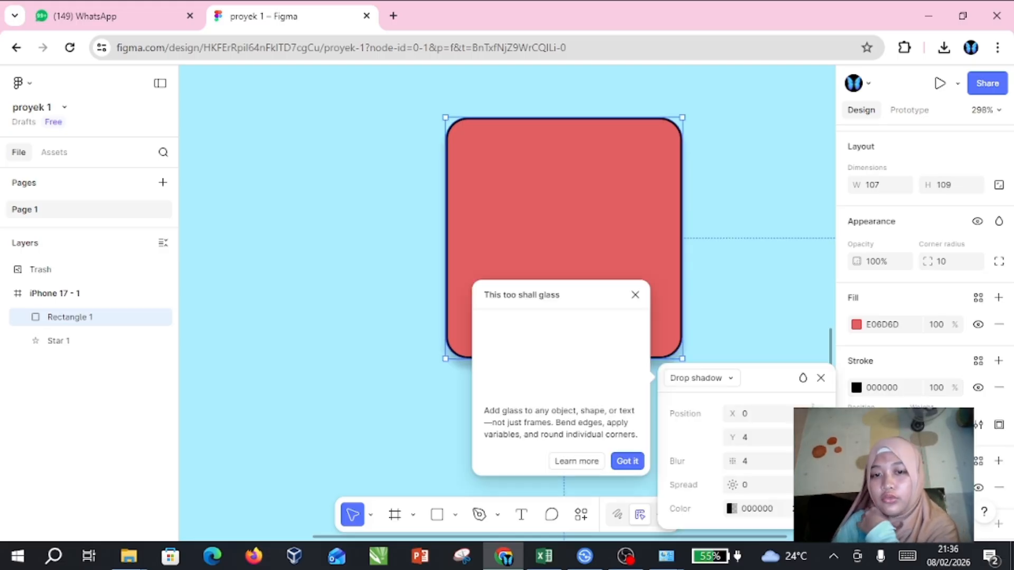
click(740, 309)
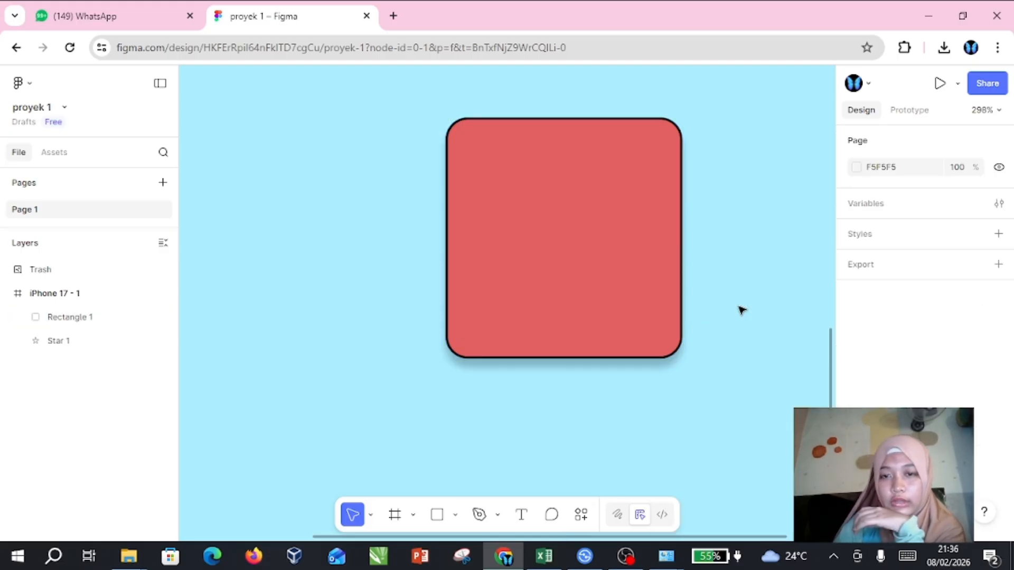
scroll(740, 309, up, 5)
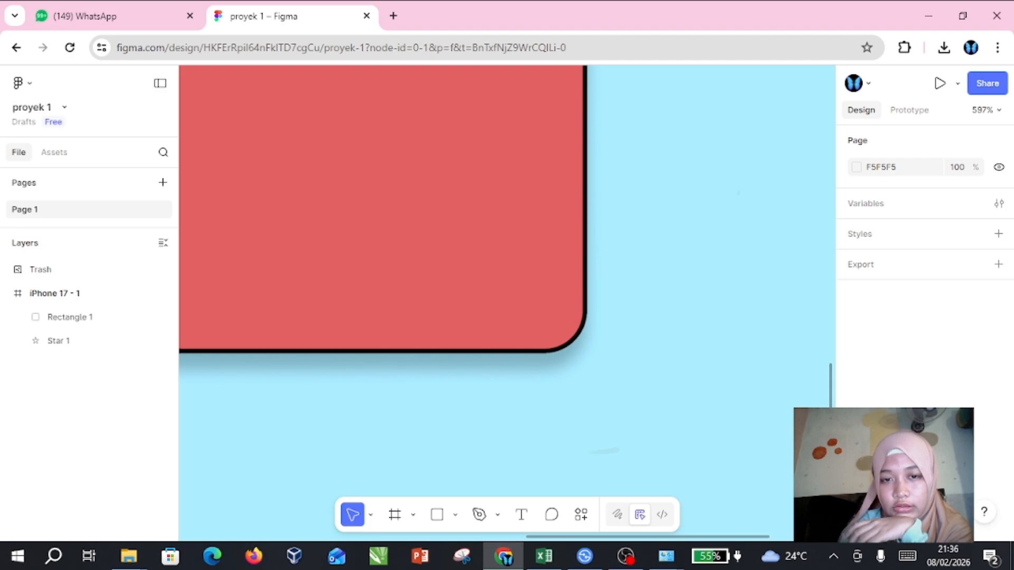
scroll(740, 308, down, 4)
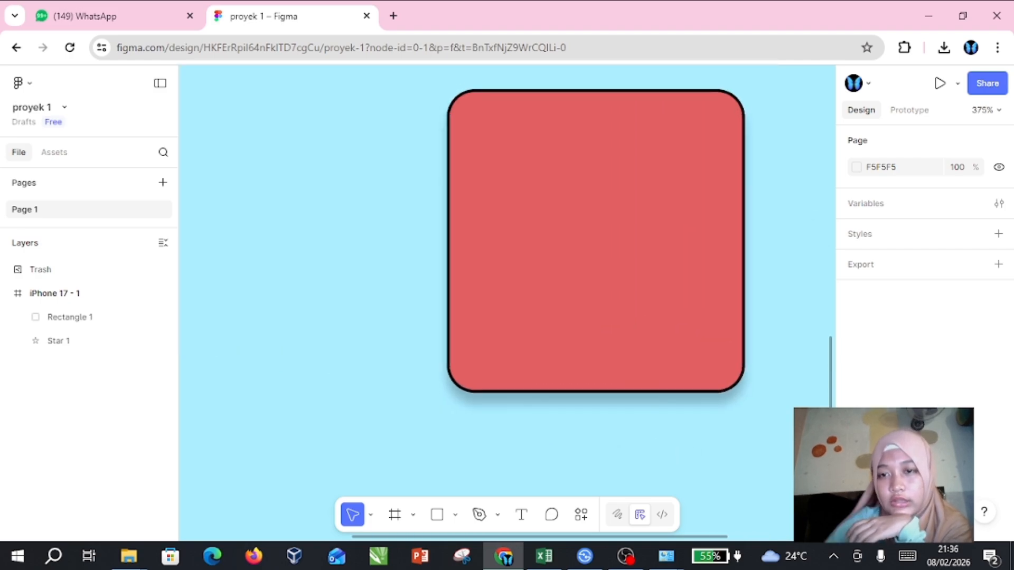
- Inspect the drop shadow settings of the red rectangle, including its position, blur, spread and color values, and close them
click(564, 291)
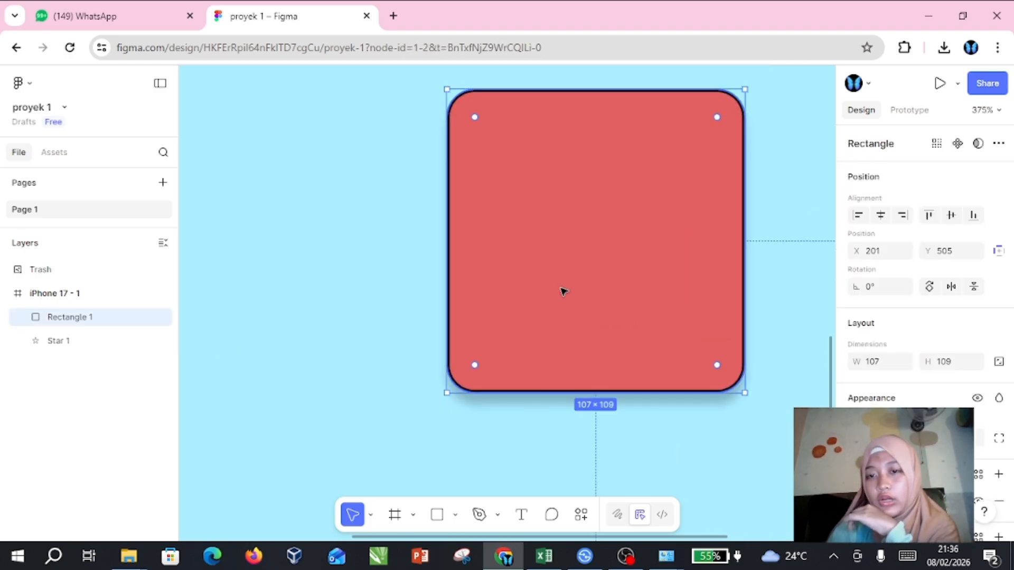
scroll(887, 412, down, 3)
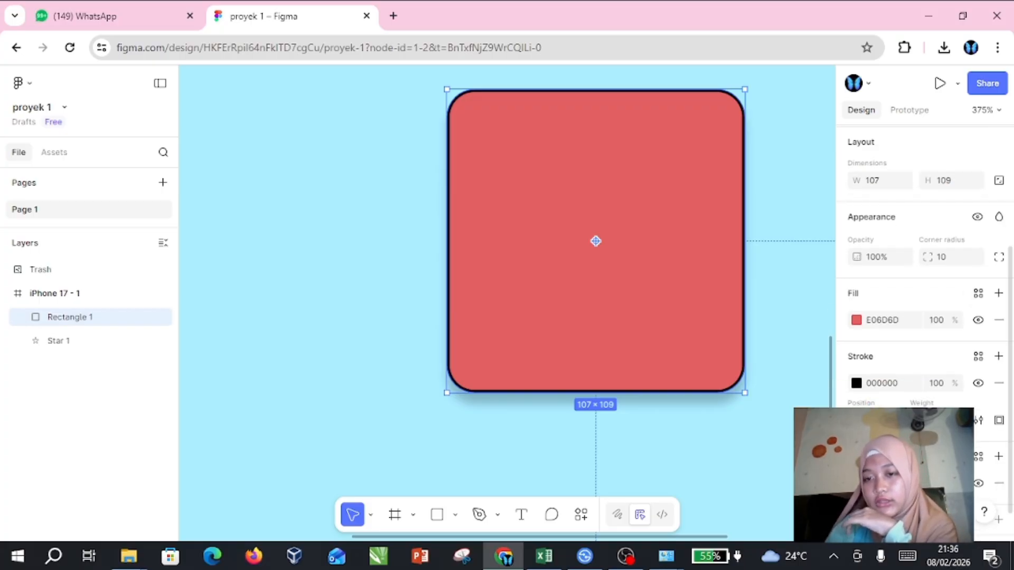
scroll(924, 317, down, 1)
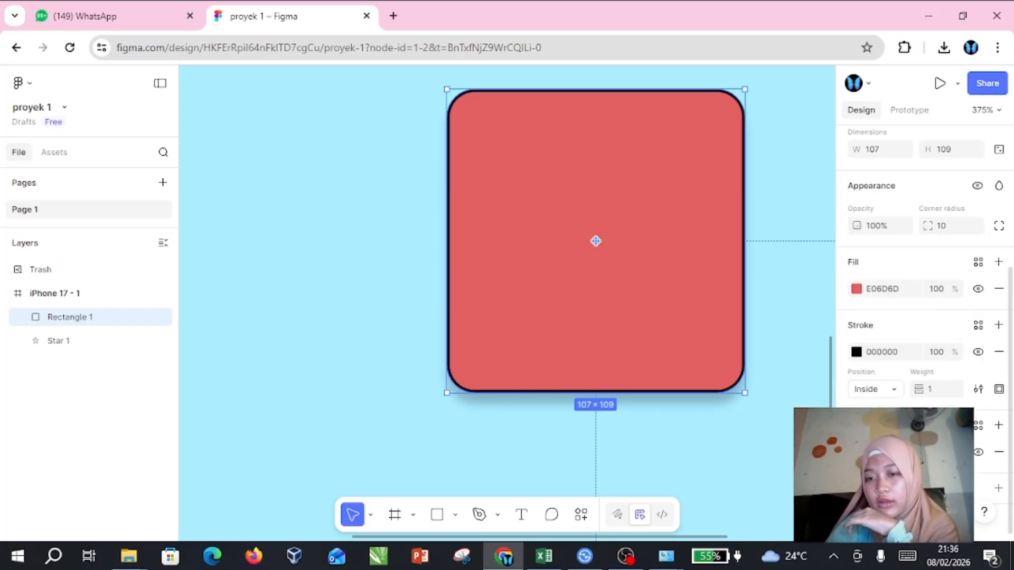
click(856, 451)
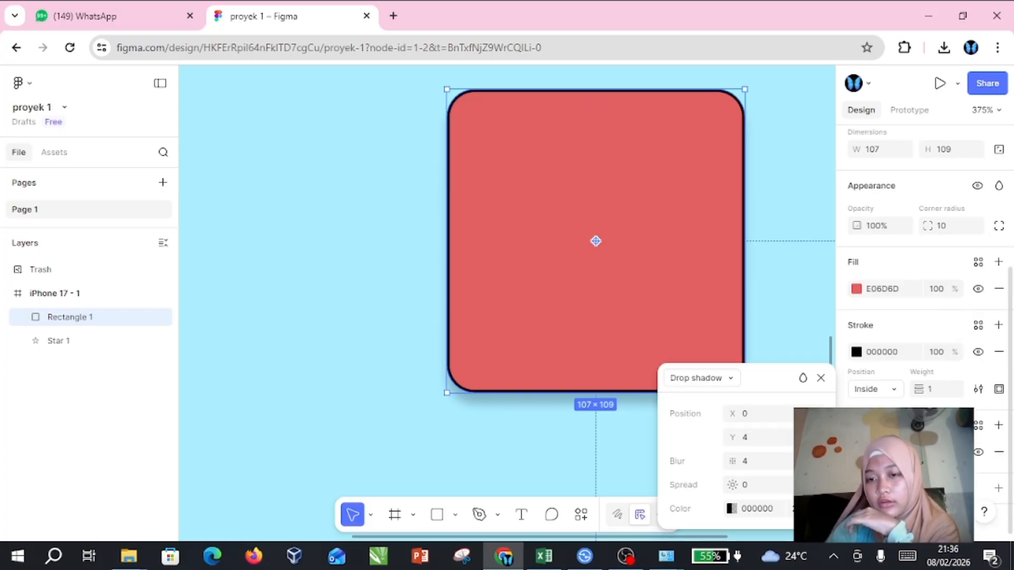
click(759, 509)
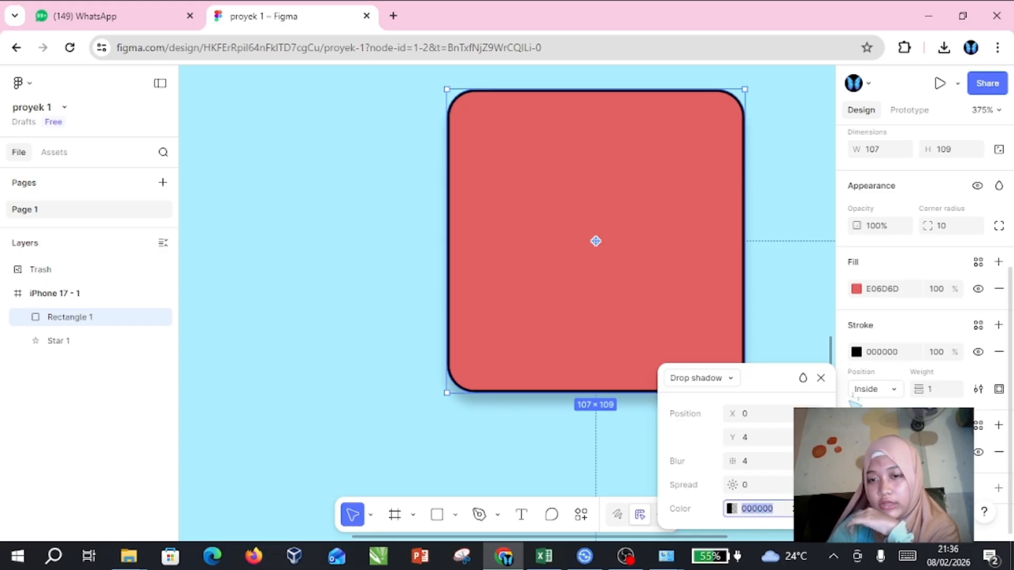
click(822, 377)
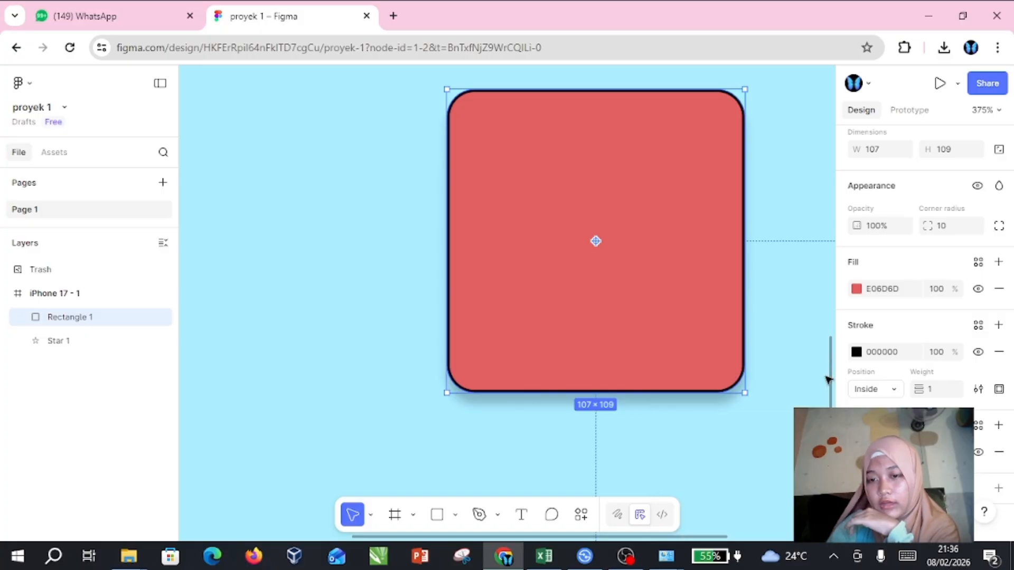
- Add an export setting to the red rectangle, export it, and clear the selection
click(865, 487)
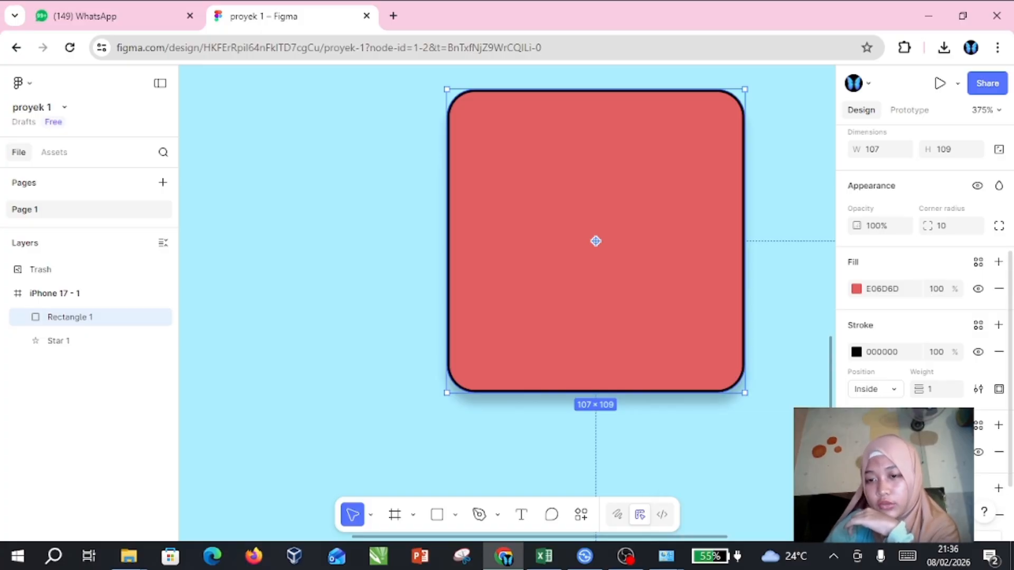
scroll(924, 317, down, 3)
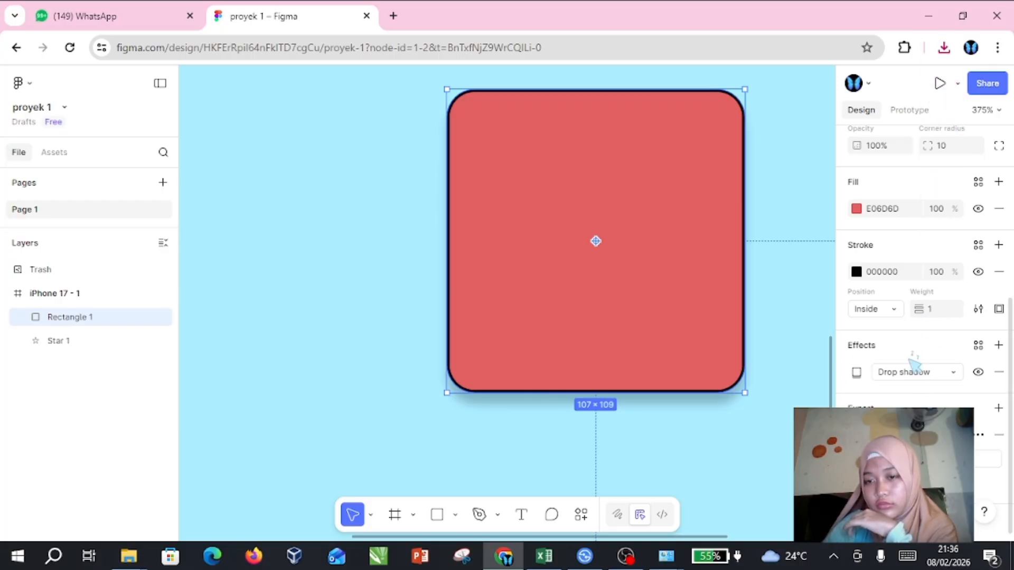
scroll(924, 333, up, 5)
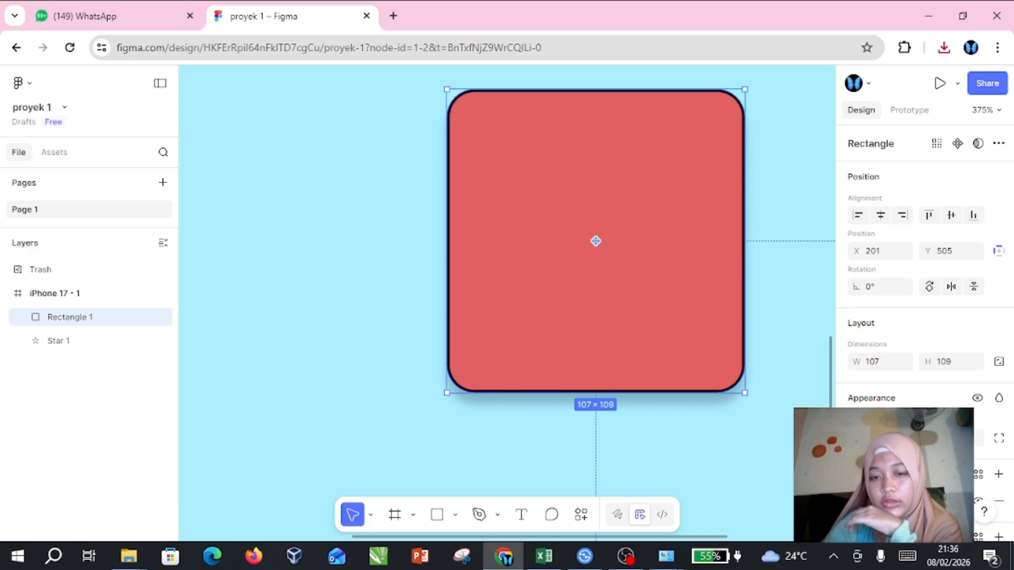
click(390, 458)
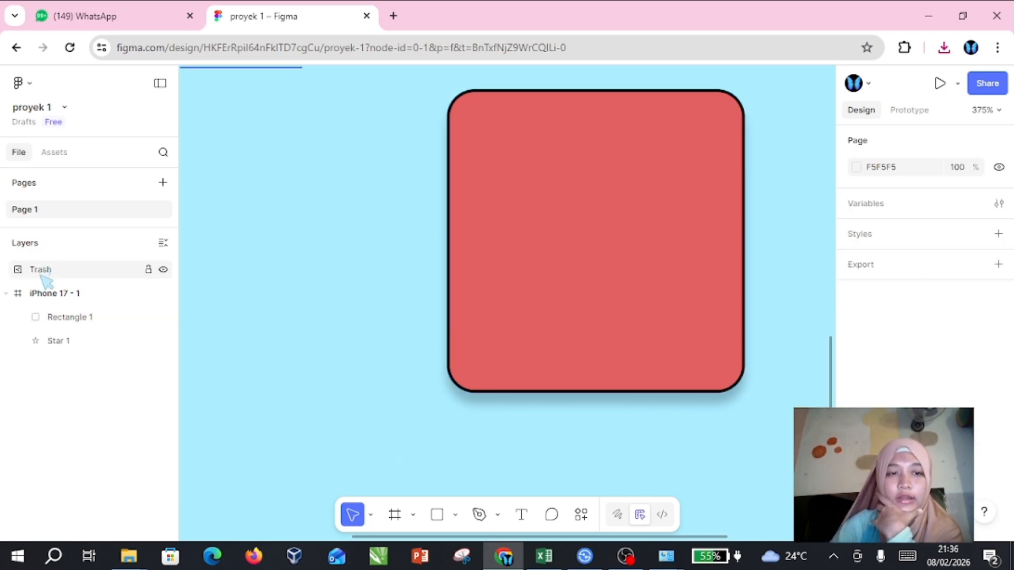
- Select the iPhone 17 - 1 frame and toggle its layer lock on and off
click(45, 293)
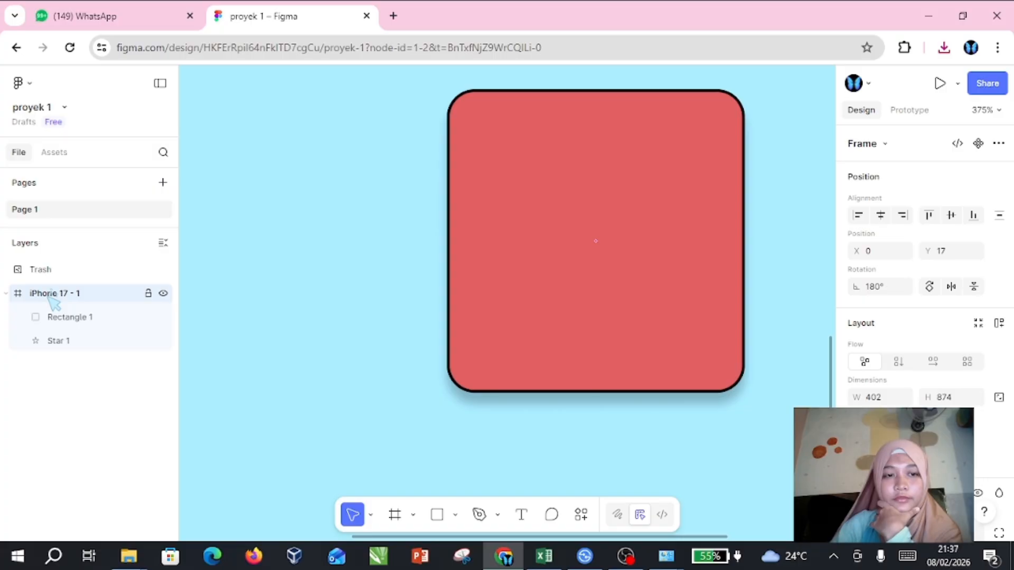
click(149, 294)
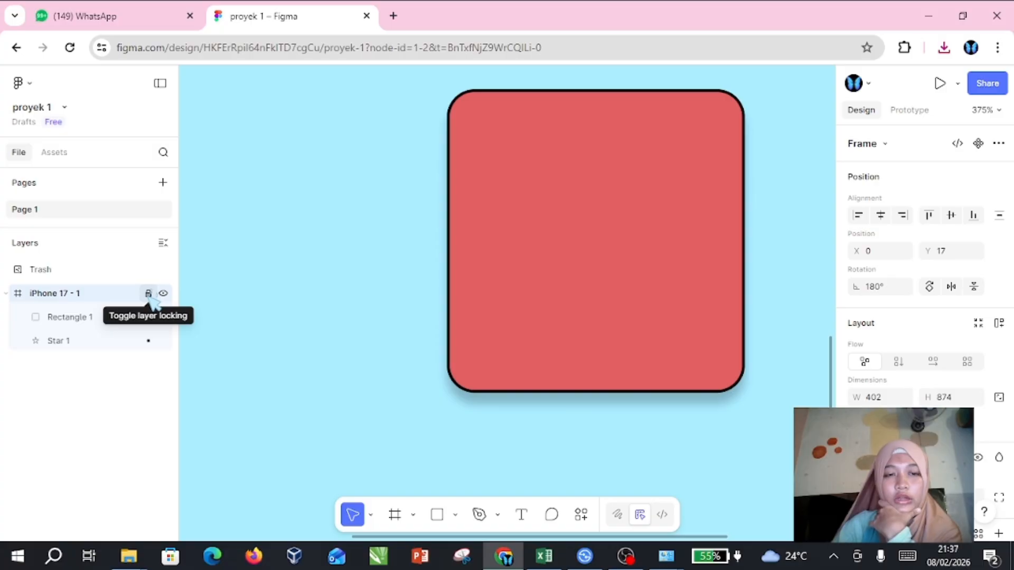
click(149, 296)
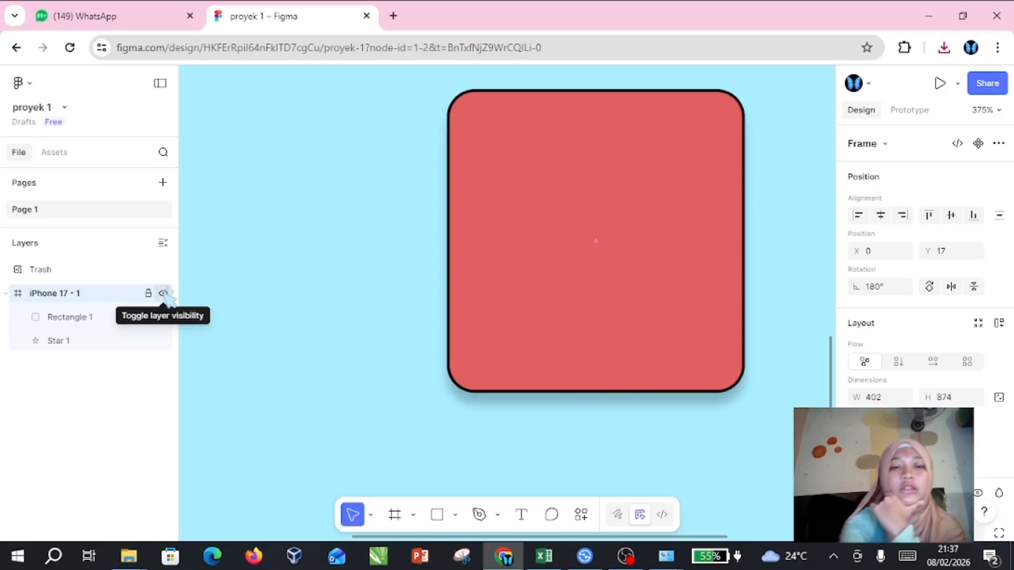
- Hide and show the iPhone 17 - 1 frame twice with its layer visibility
scroll(164, 293, down, 5)
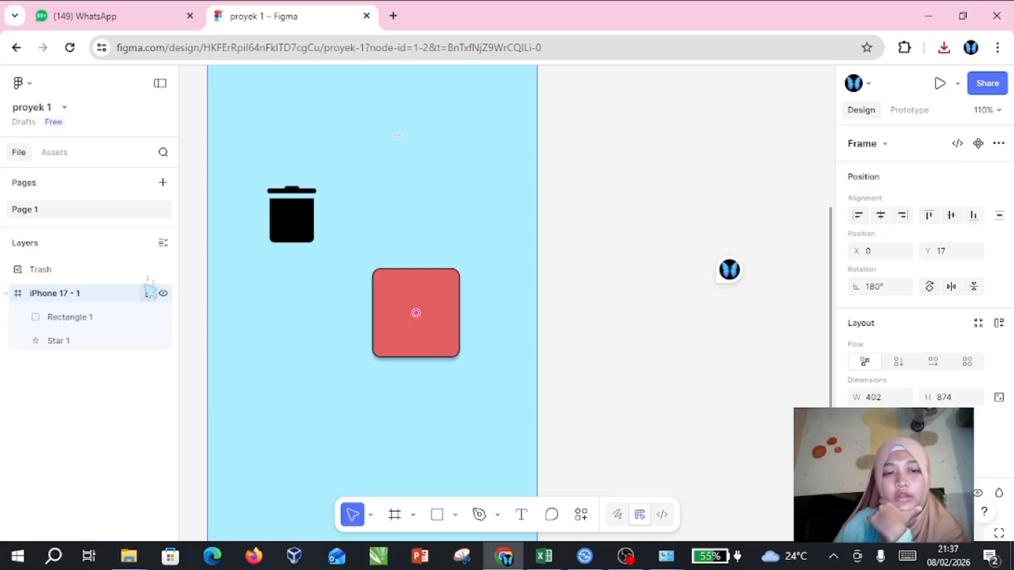
click(163, 293)
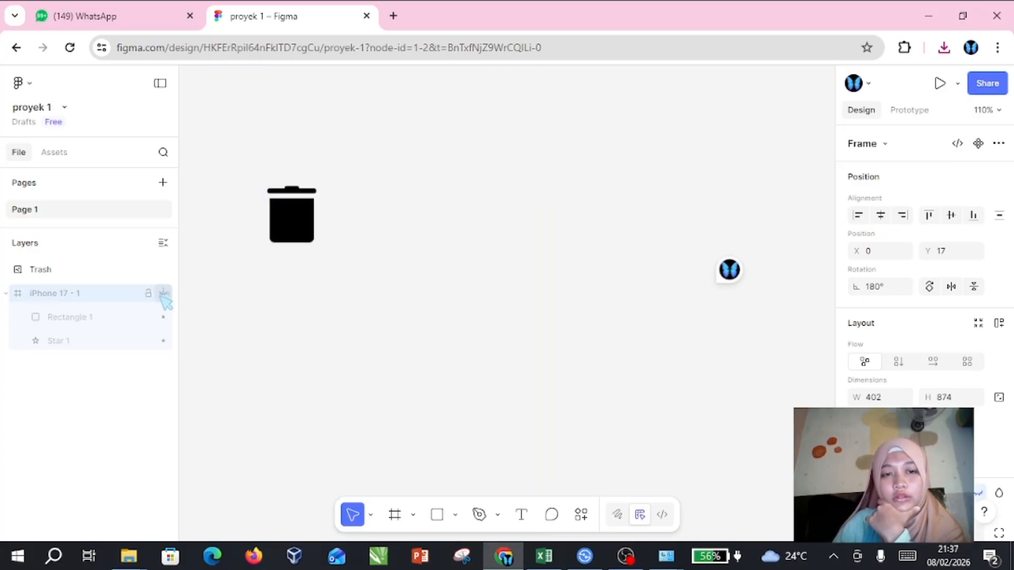
click(163, 293)
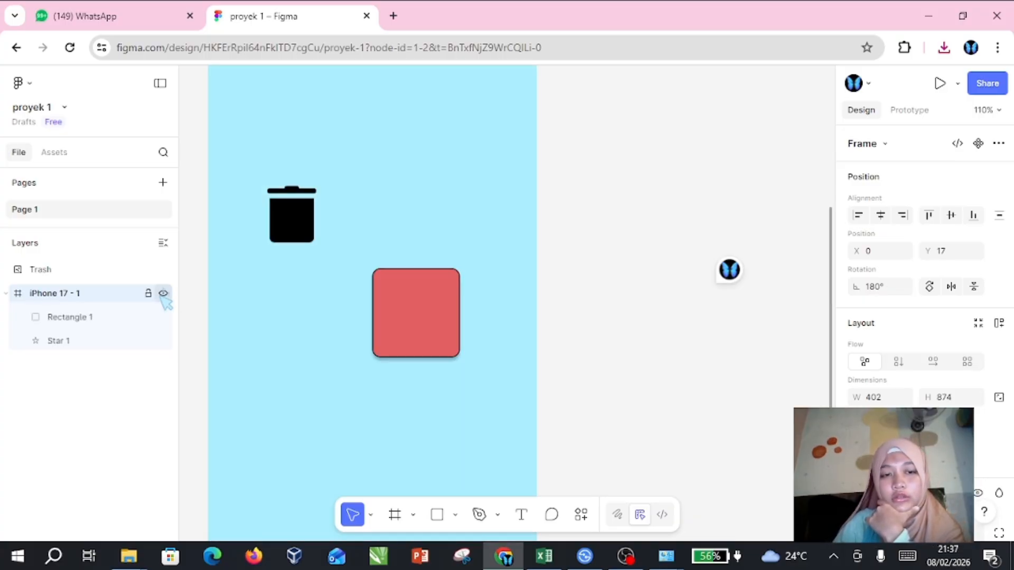
click(163, 293)
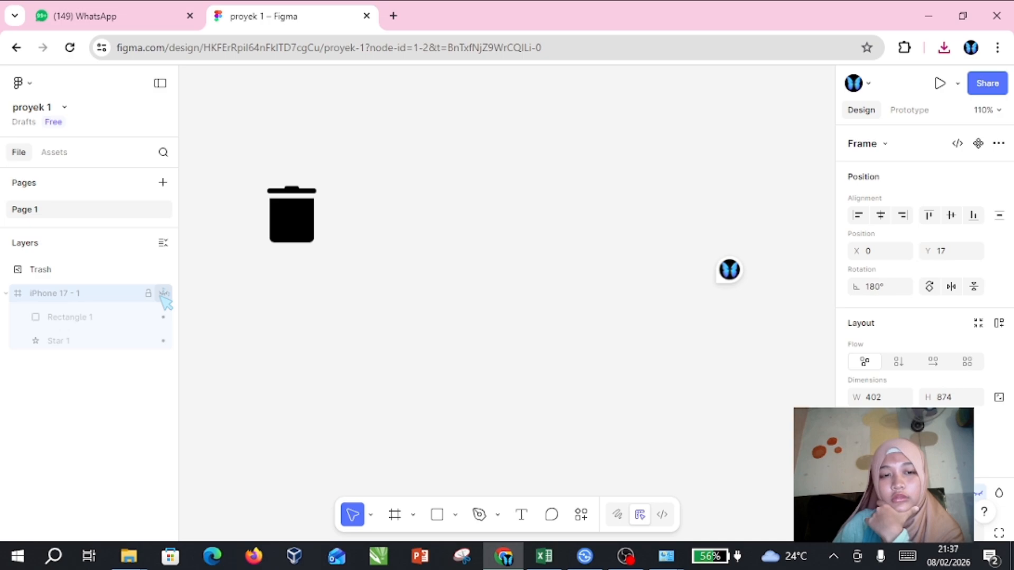
click(163, 293)
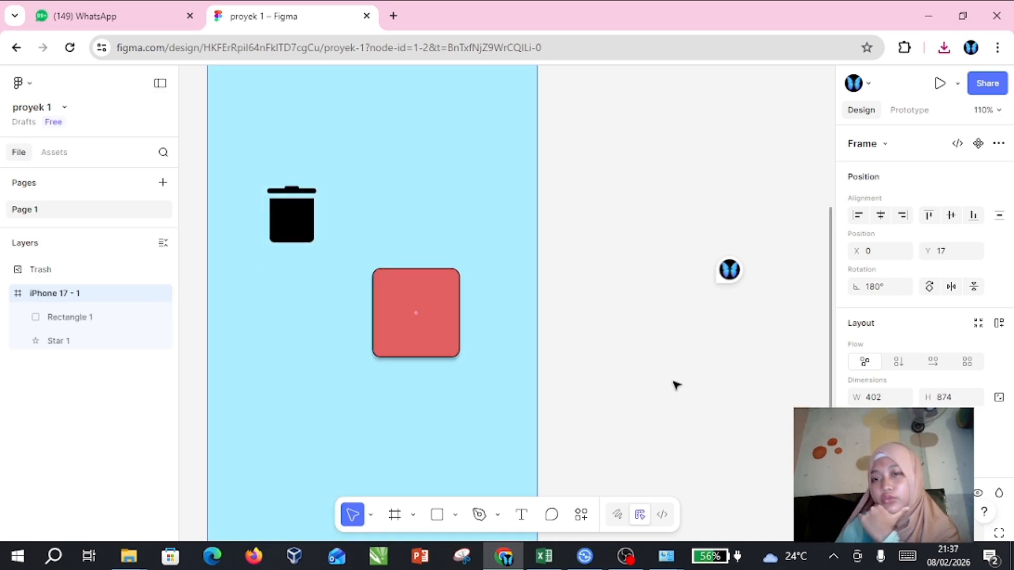
- View the frame's prototype options, try Figma Make, close its page, and dismiss the Make announcement
click(921, 110)
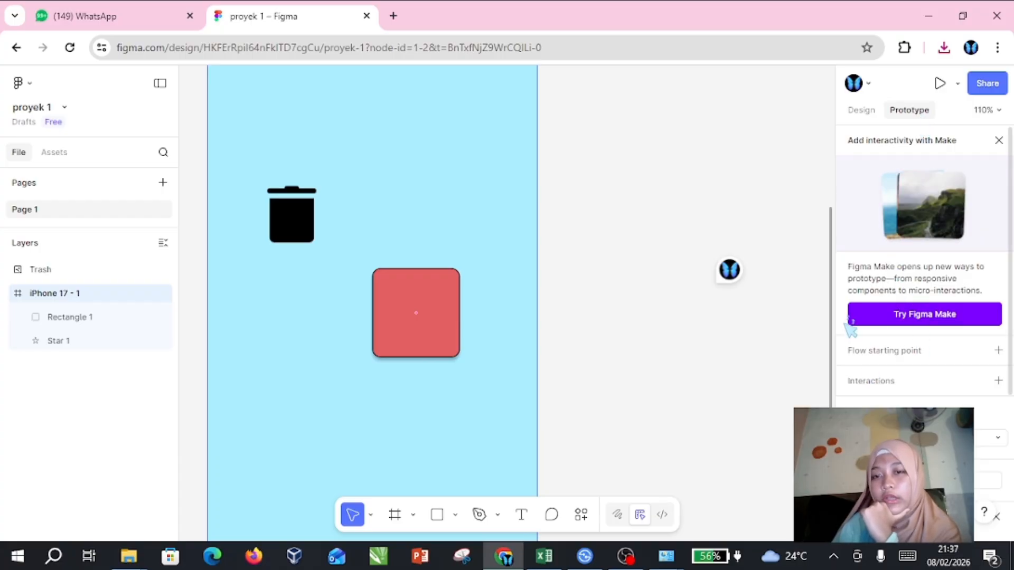
click(409, 316)
click(418, 315)
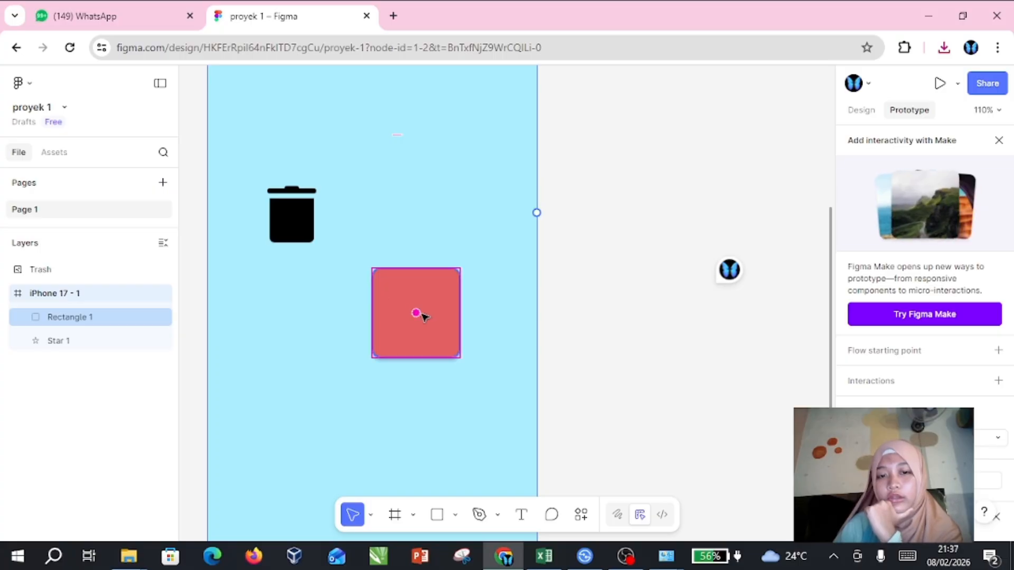
click(874, 316)
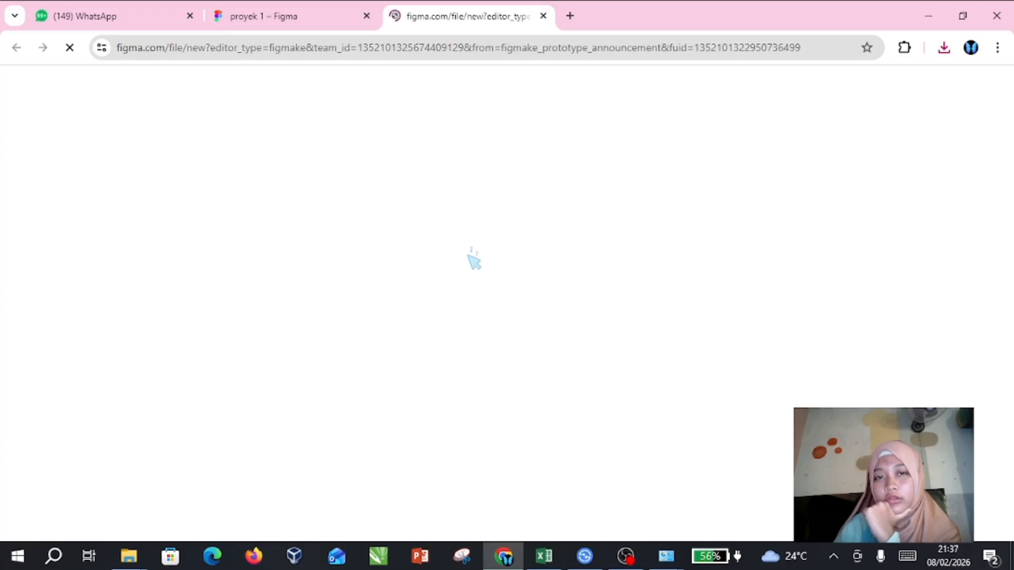
click(542, 16)
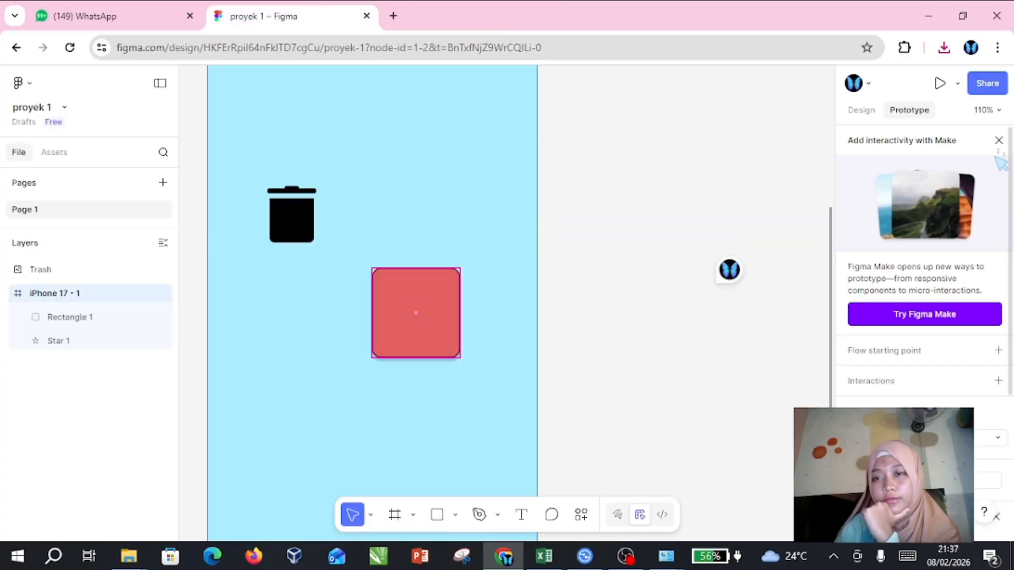
click(998, 139)
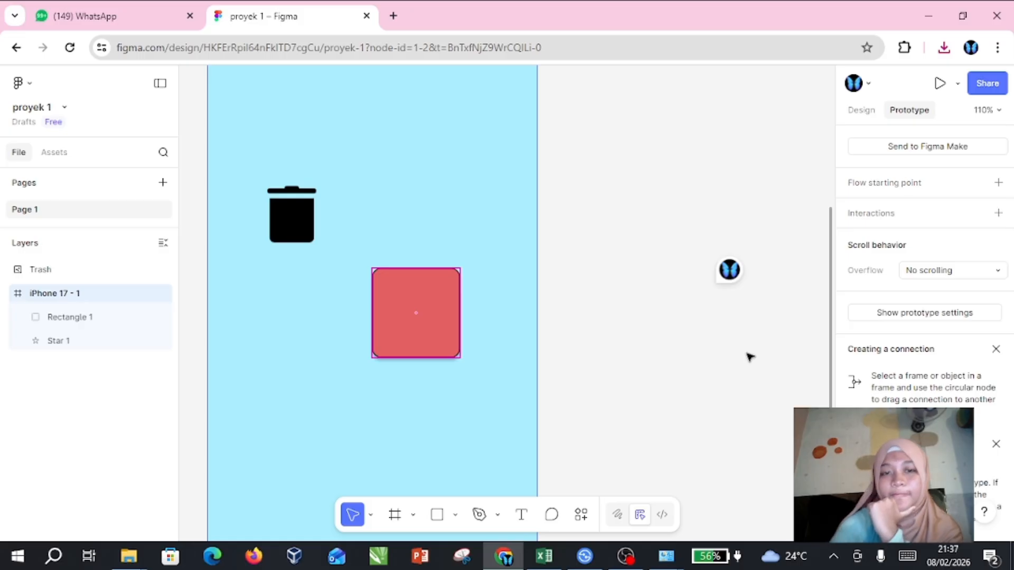
- Rename the iPhone 17 - 1 frame to "contoh 1"
key(shift+1)
scroll(389, 350, up, 5)
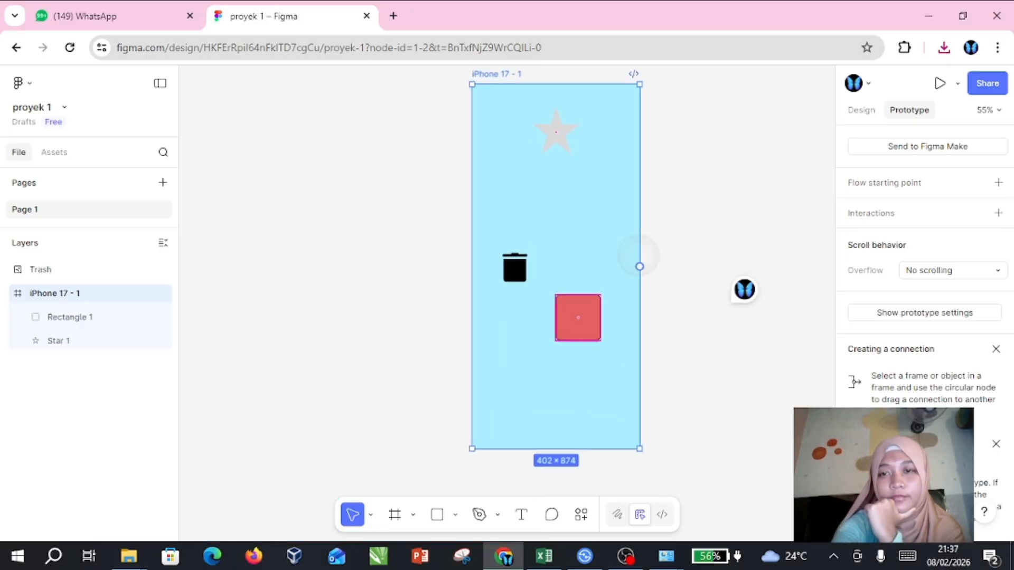
double_click(517, 76)
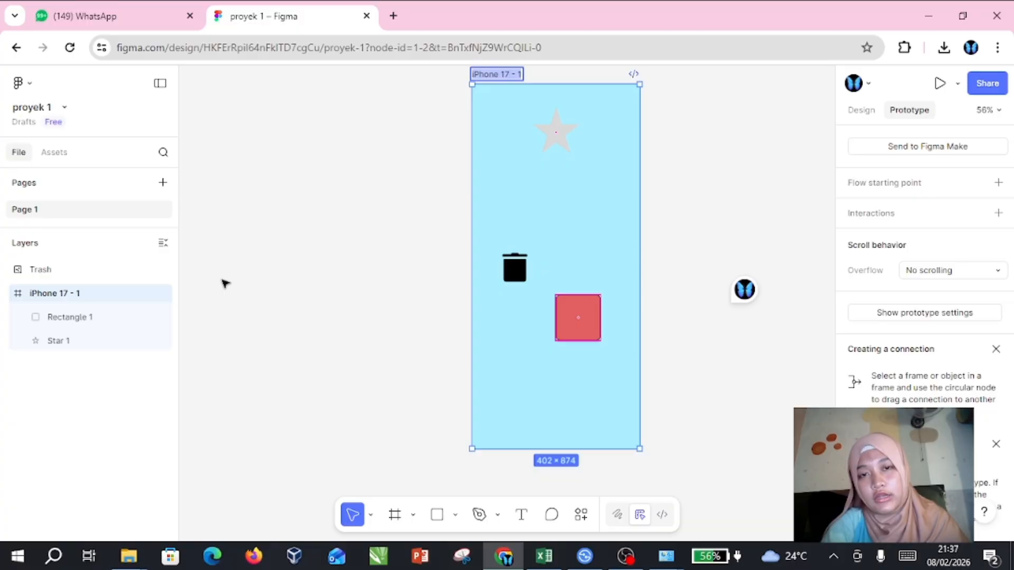
text(c)
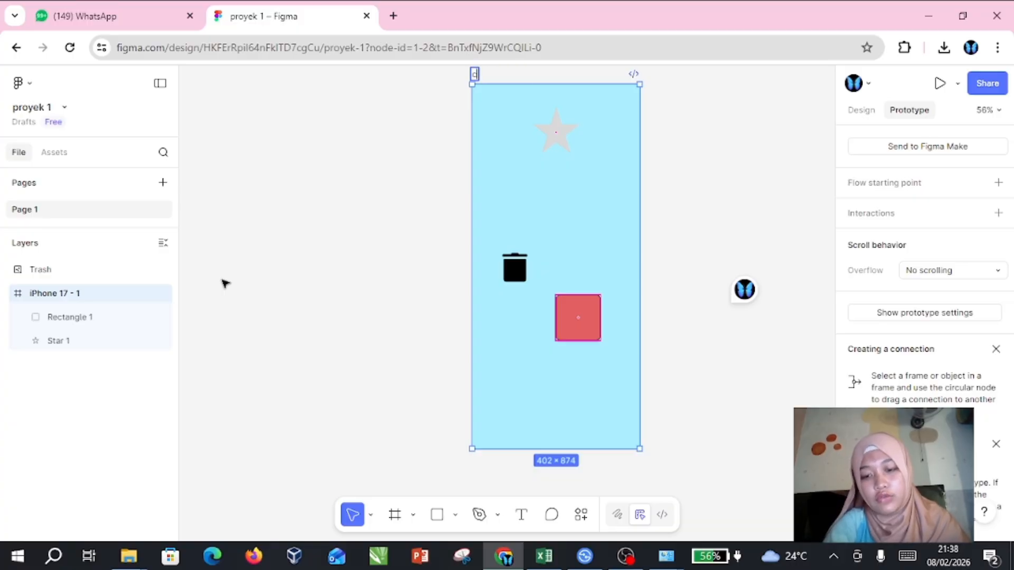
text(ontoh 1)
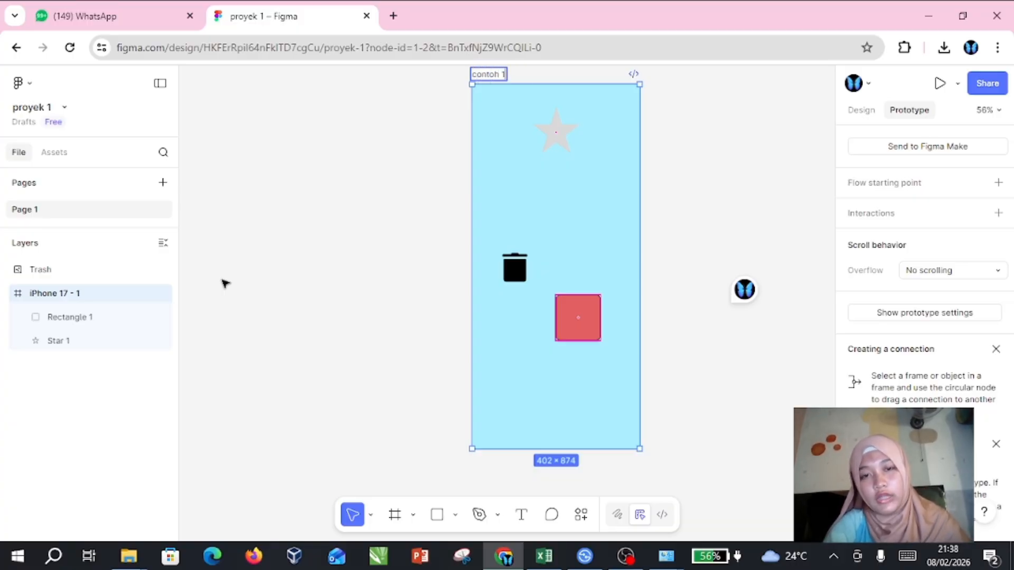
key(Return)
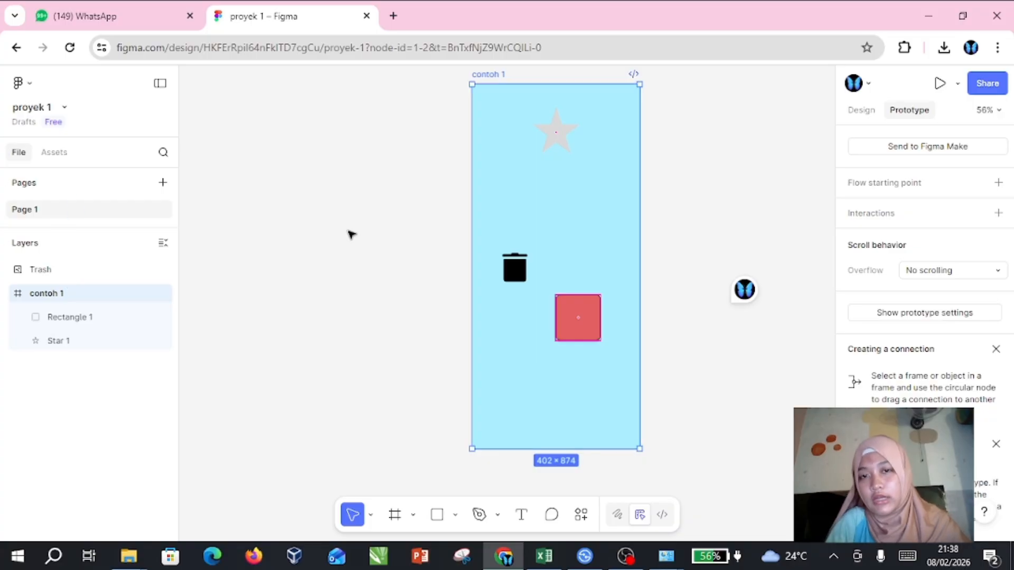
- Return to the design properties, swap the star with the red rectangle in the frame, and undo both the swap and the frame rename
click(861, 111)
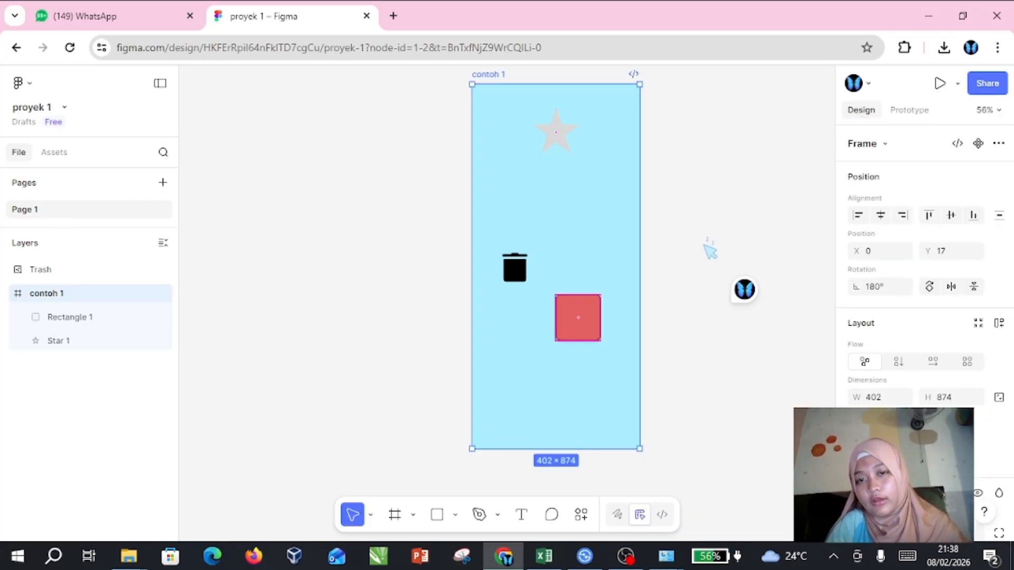
click(455, 515)
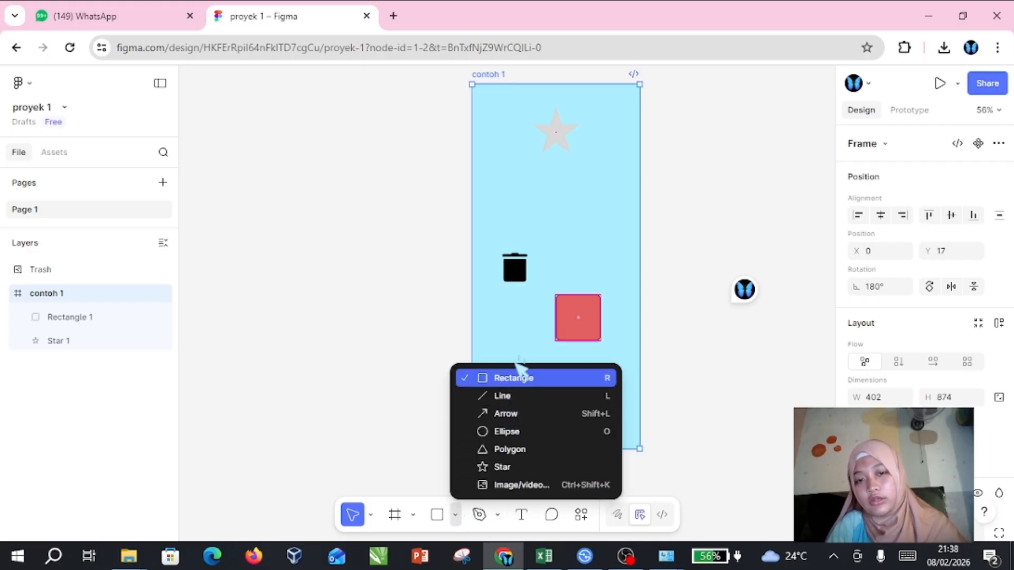
click(544, 150)
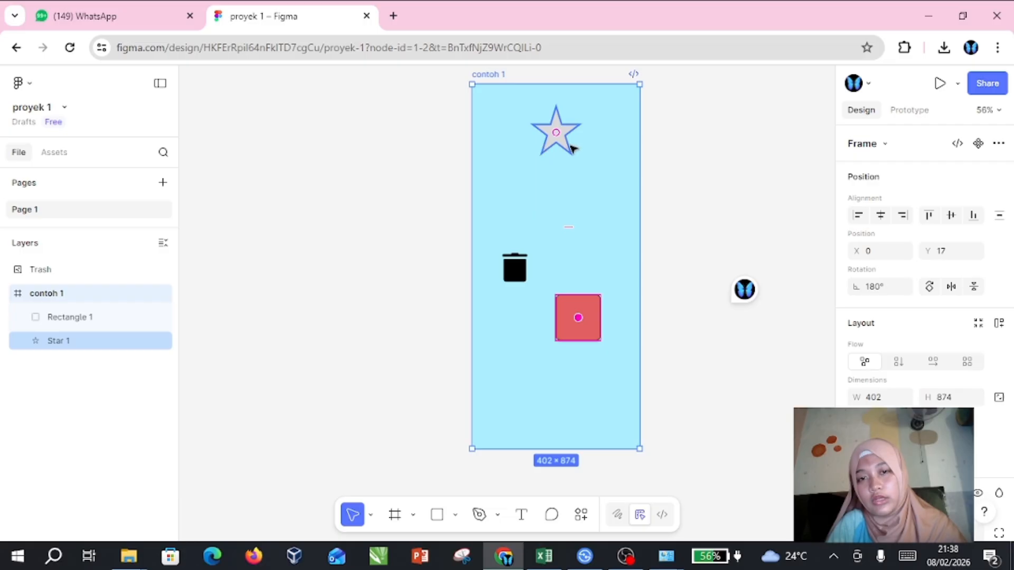
click(607, 168)
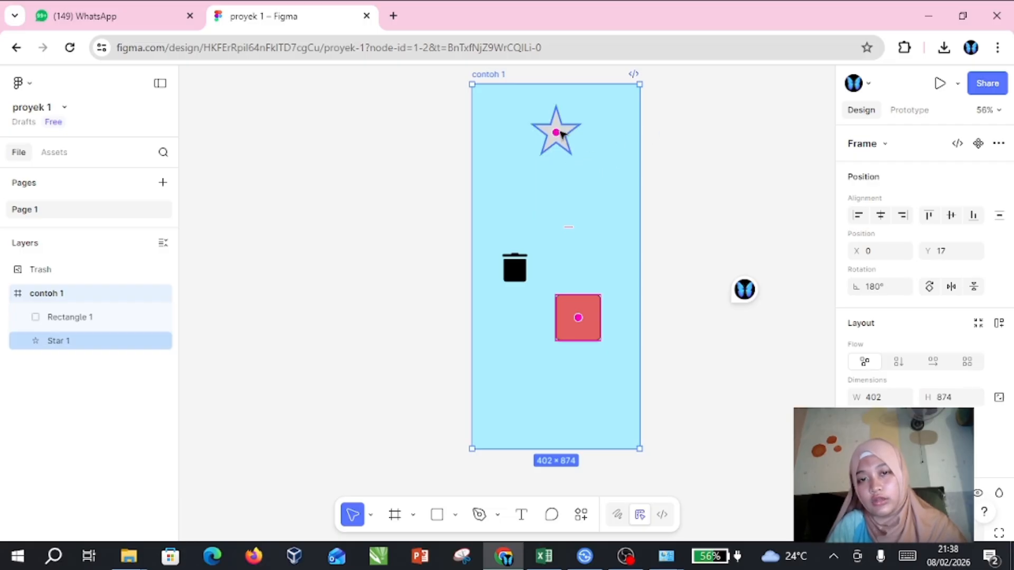
drag(562, 134, 579, 226)
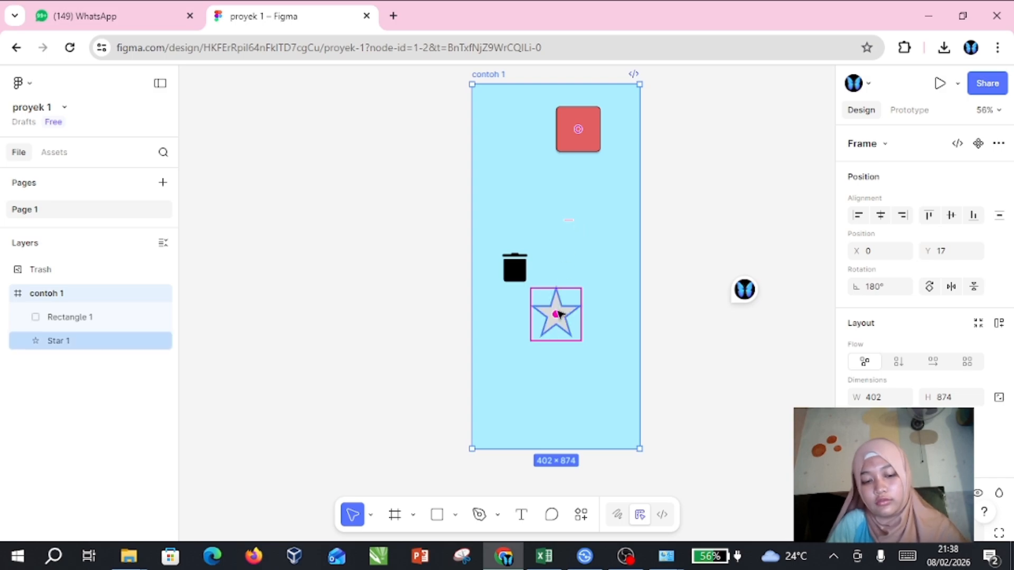
key(ctrl+z)
key(ctrl+z)
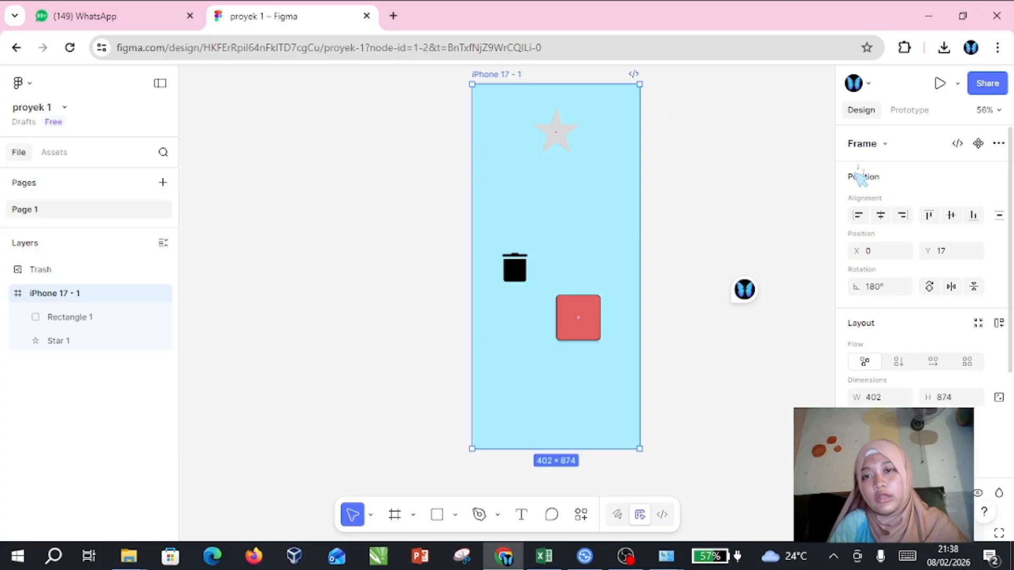
- Open the sharing options for the iPhone 17 - 1 frame, enter "tess" as invitee with can view access, and close without inviting
click(985, 84)
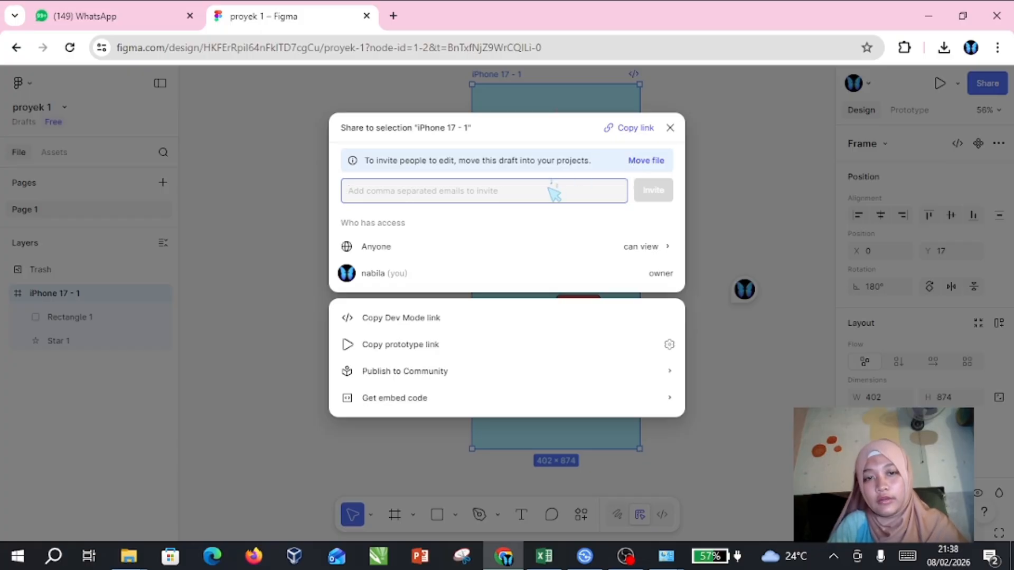
text(n)
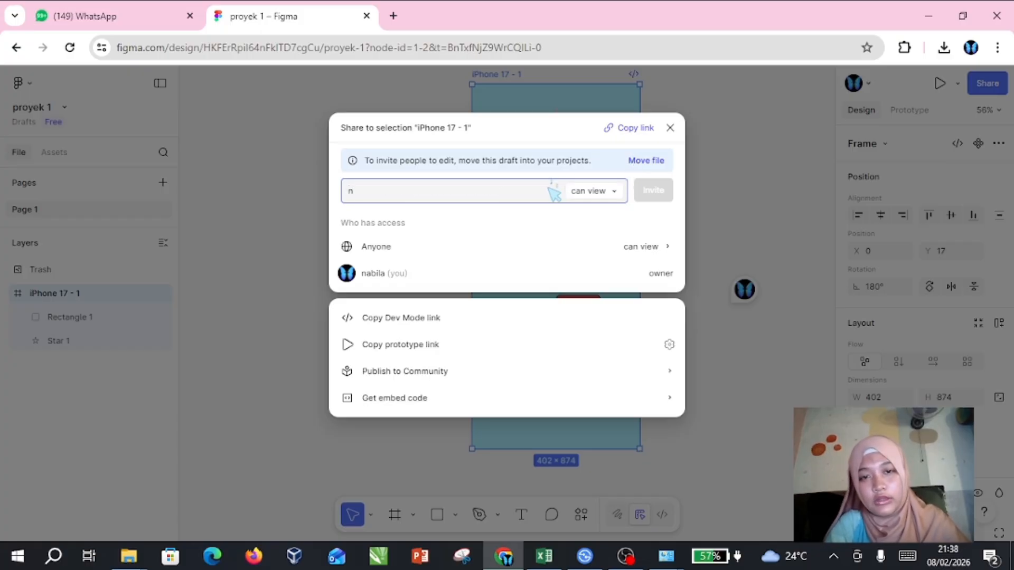
key(BackSpace)
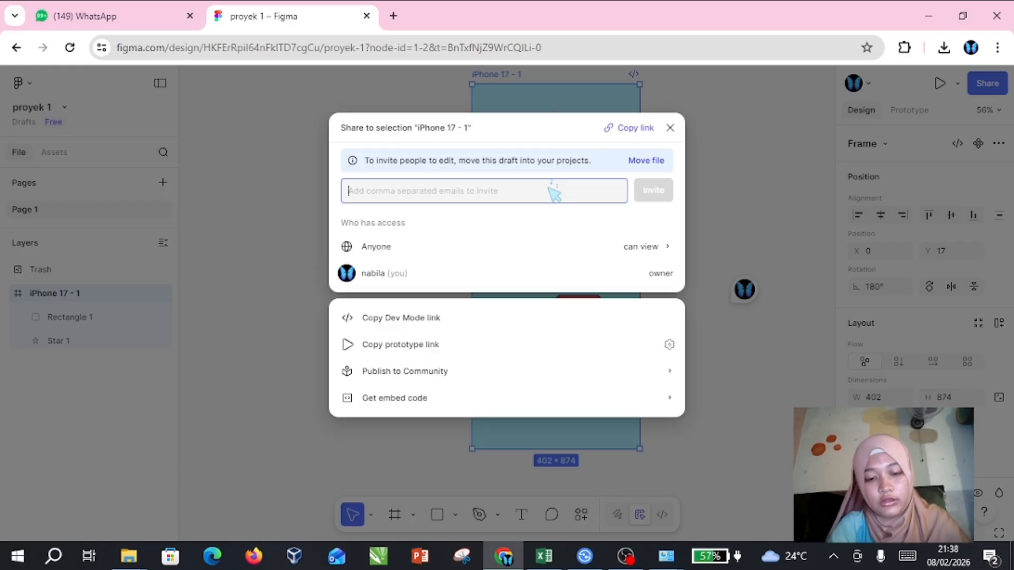
text(tess)
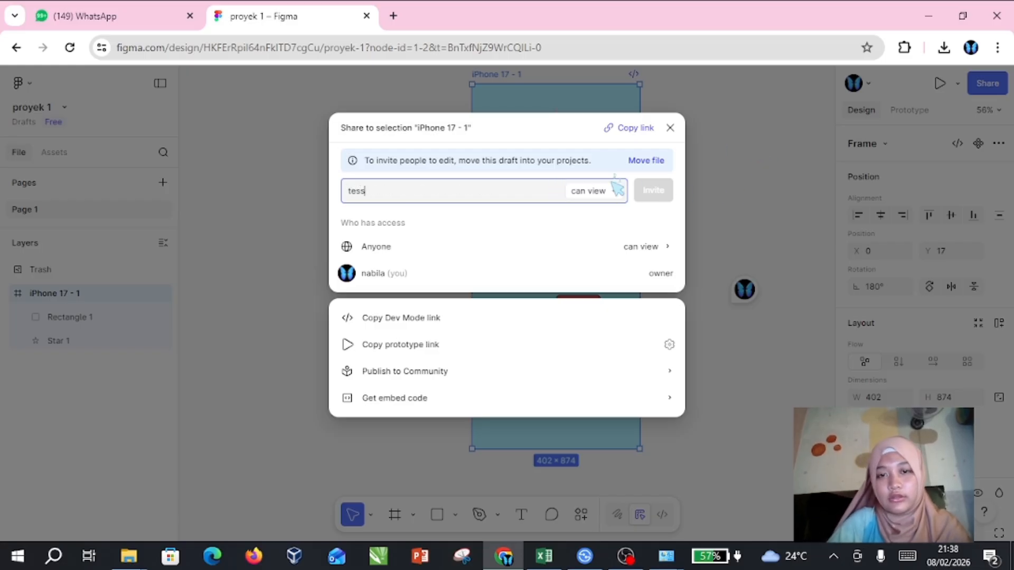
click(614, 193)
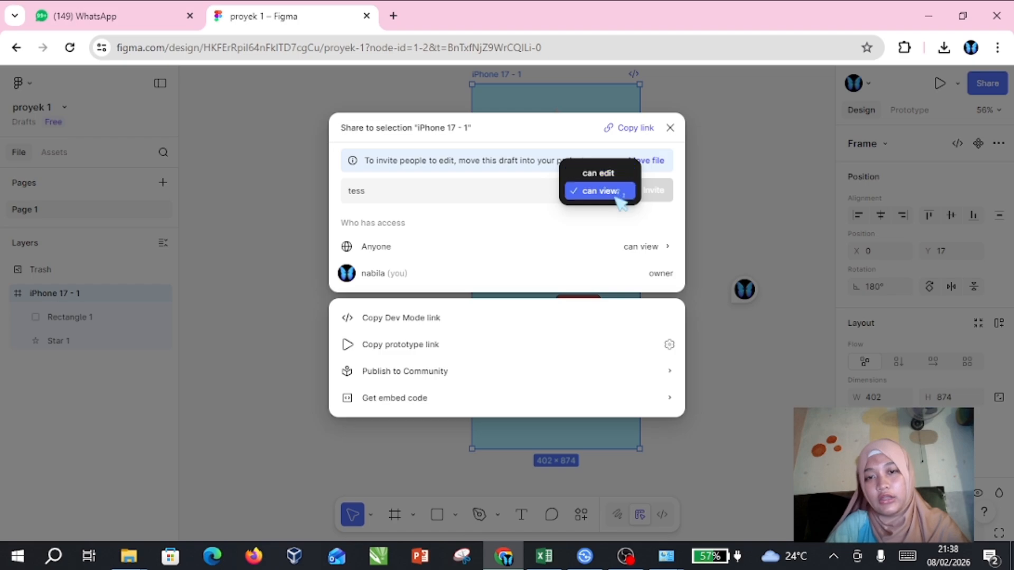
click(616, 197)
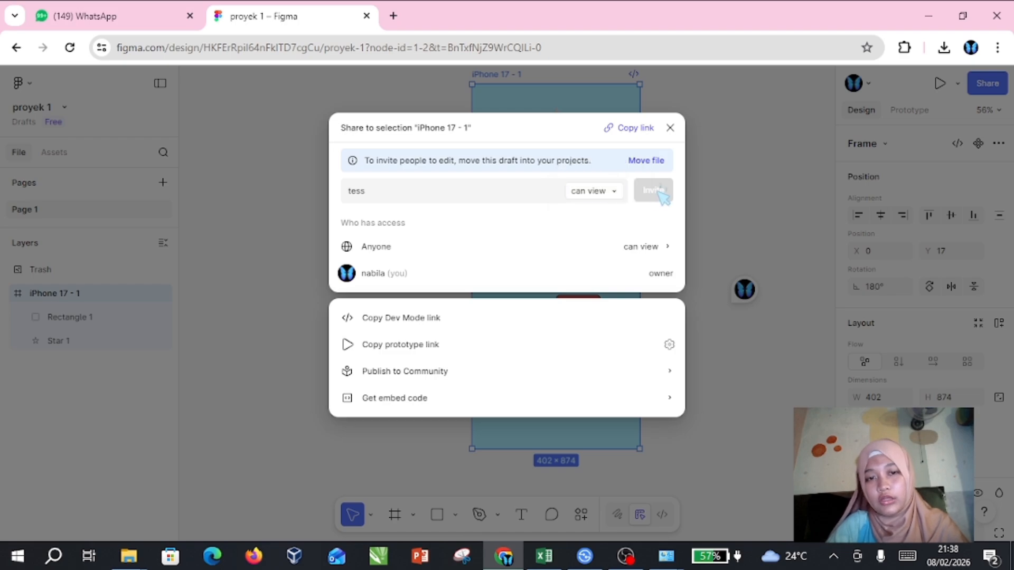
click(467, 335)
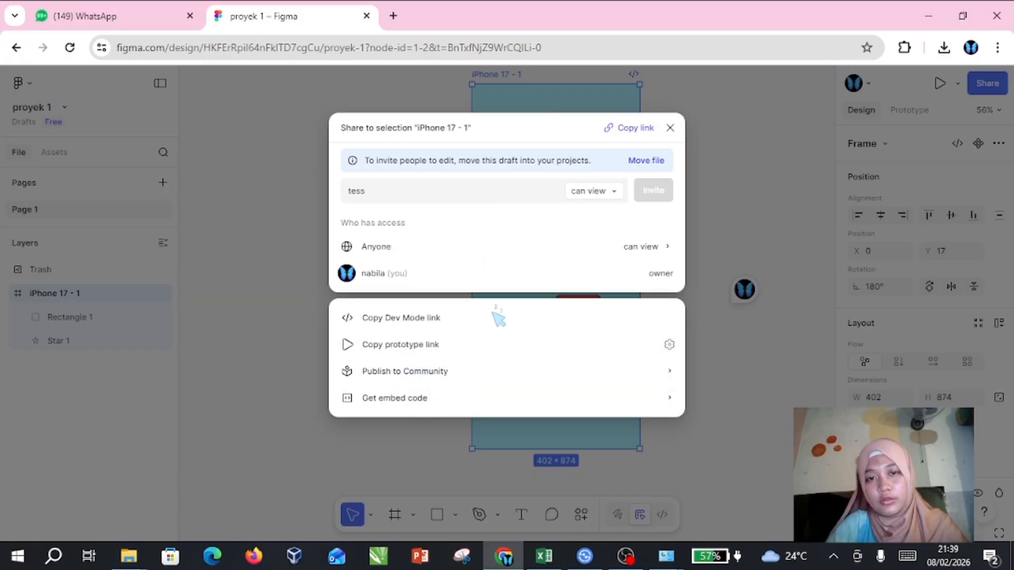
click(669, 128)
click(685, 127)
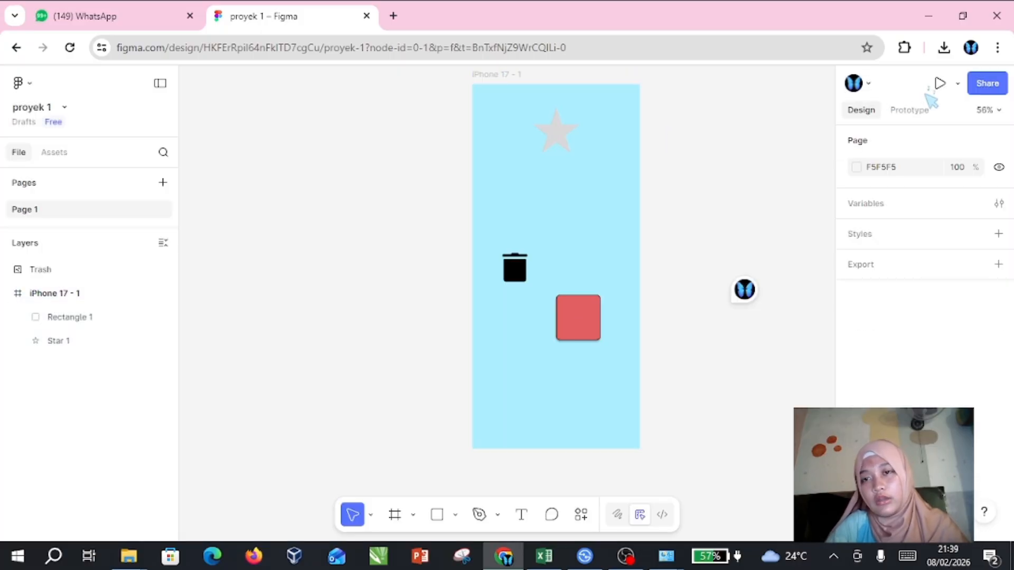
- Look at the Present and Preview choices and the account's Spotlight me option
click(956, 85)
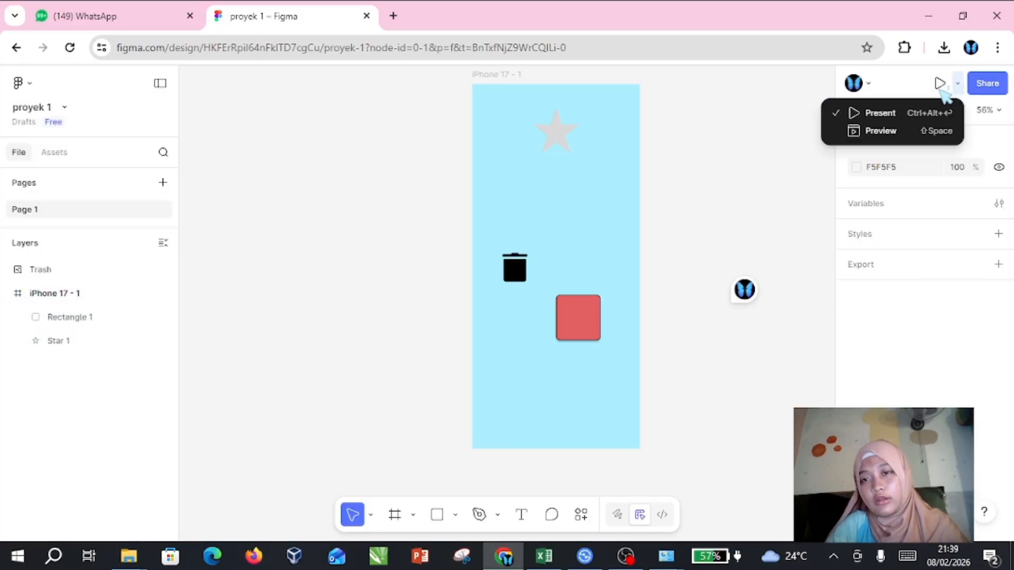
click(938, 90)
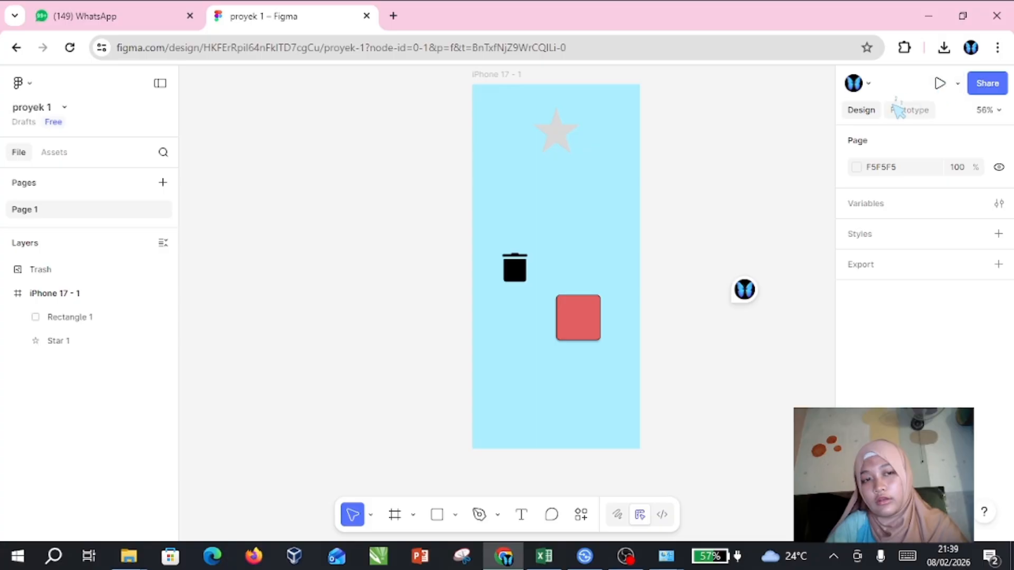
click(860, 89)
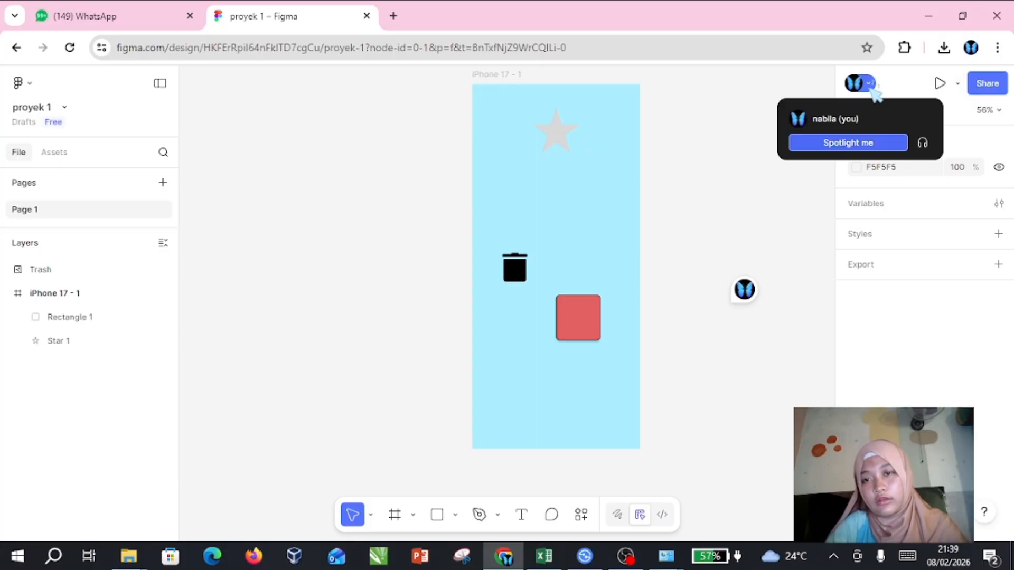
- Present the iPhone 17 - 1 frame as a prototype in a separate browser tab and view it there
click(939, 86)
click(939, 86)
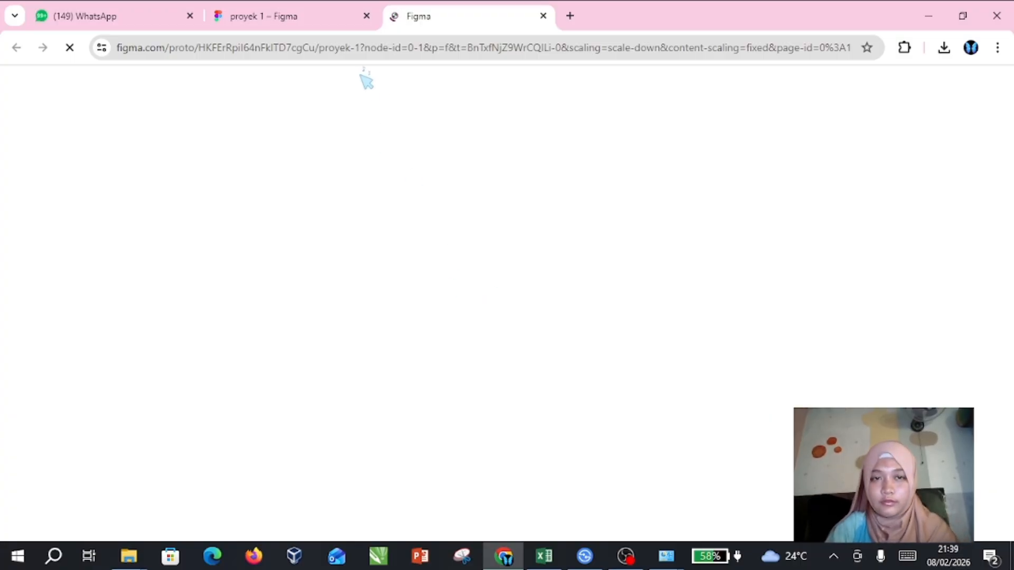
click(328, 9)
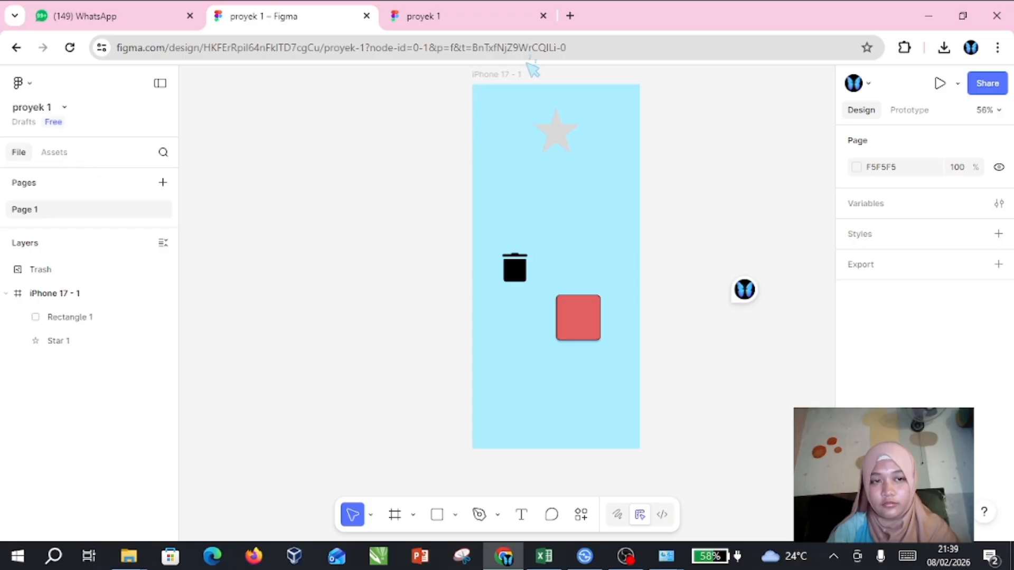
click(467, 15)
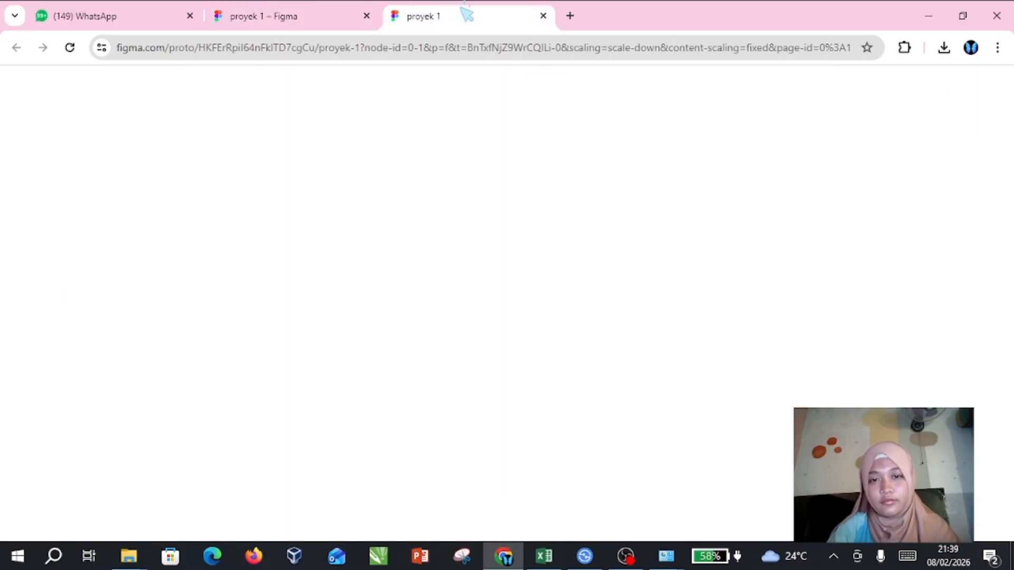
click(308, 9)
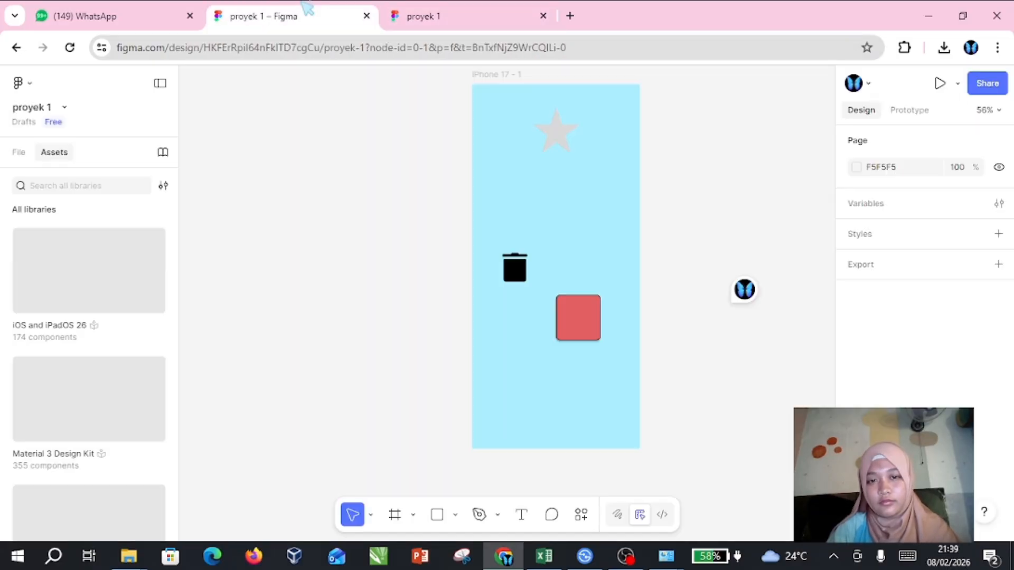
click(443, 16)
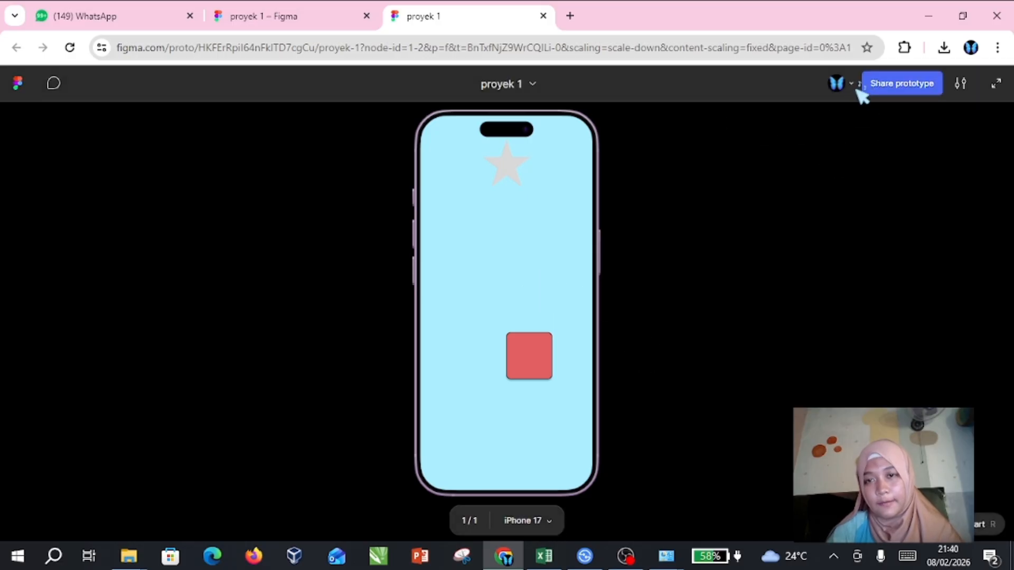
- View the prototype's sharing options, close them, and return to the proyek 1 design file
click(909, 93)
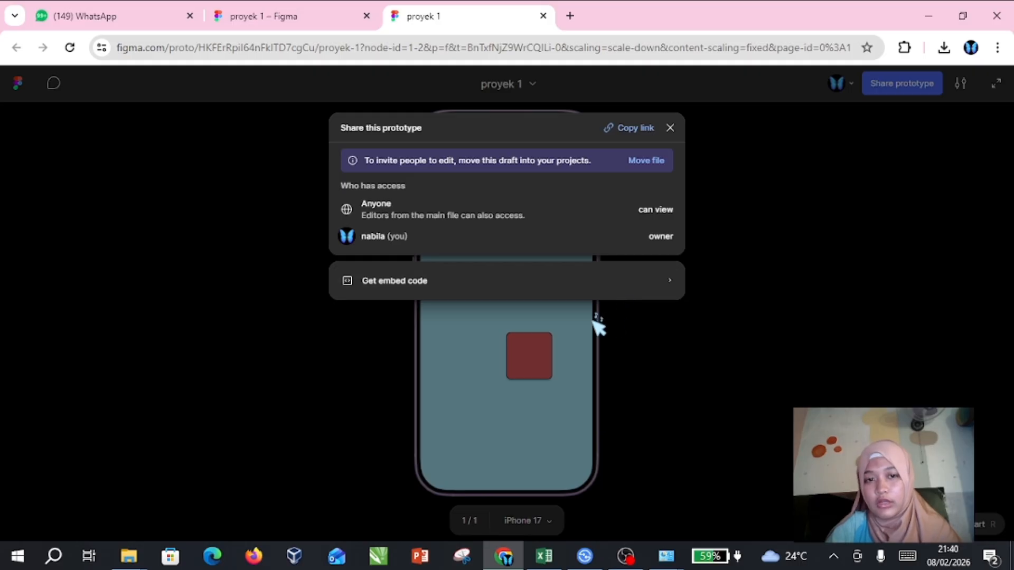
right_click(600, 403)
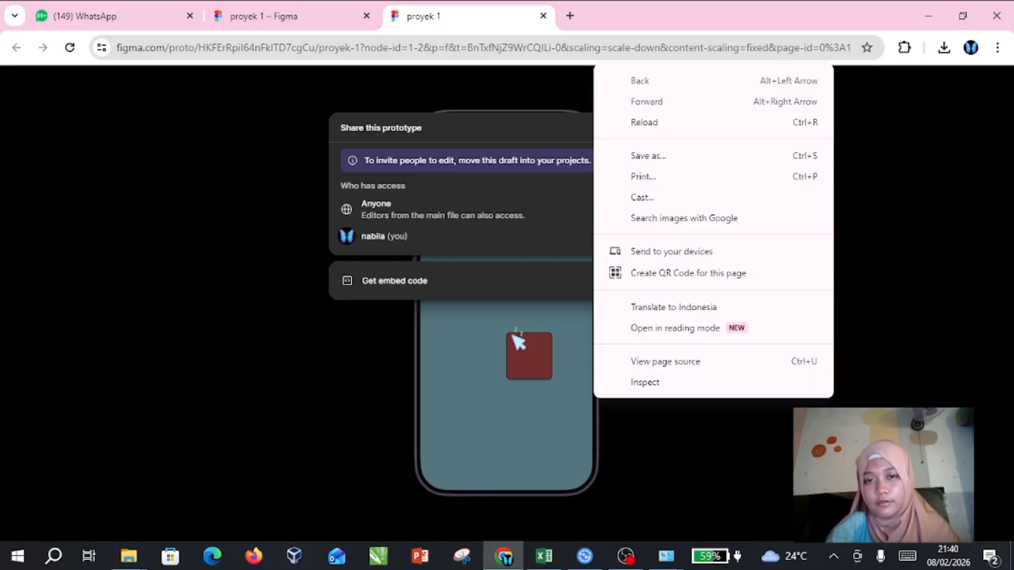
click(541, 331)
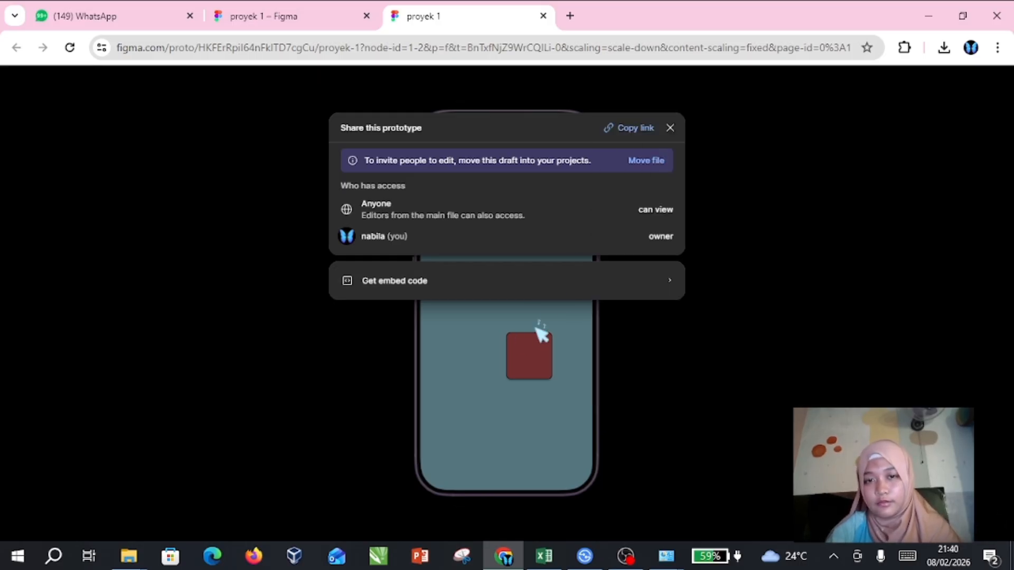
click(669, 127)
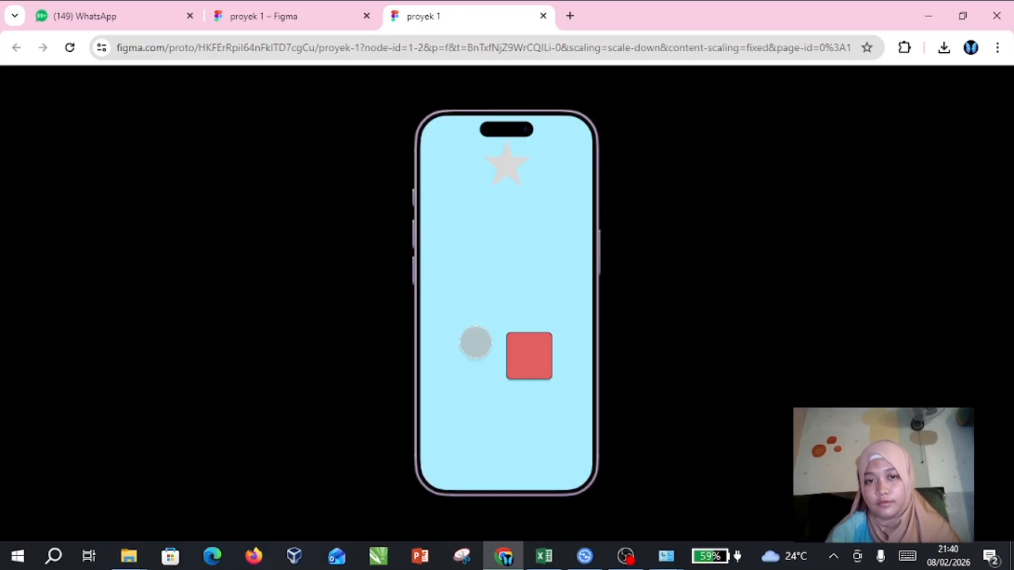
click(253, 12)
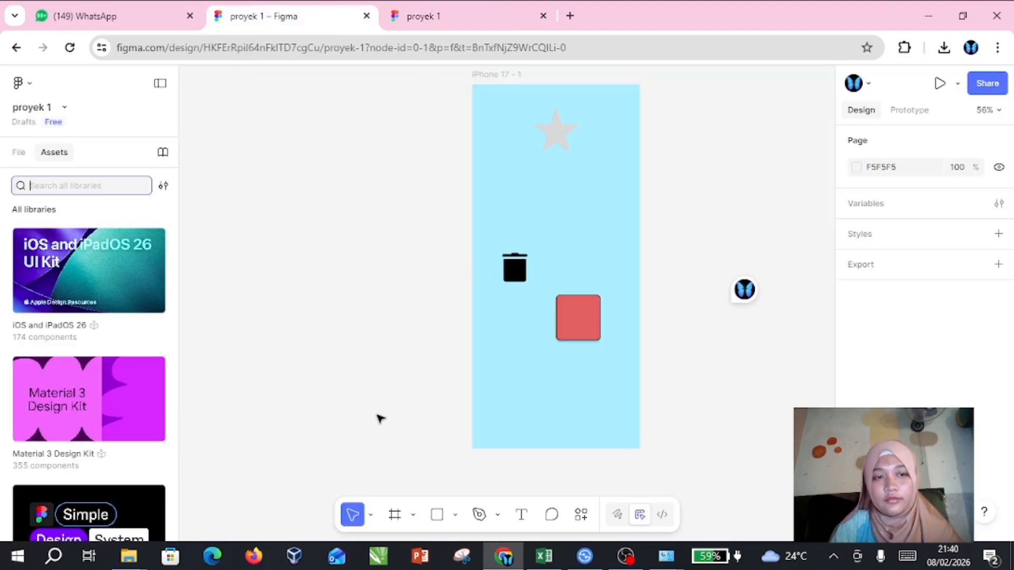
click(375, 398)
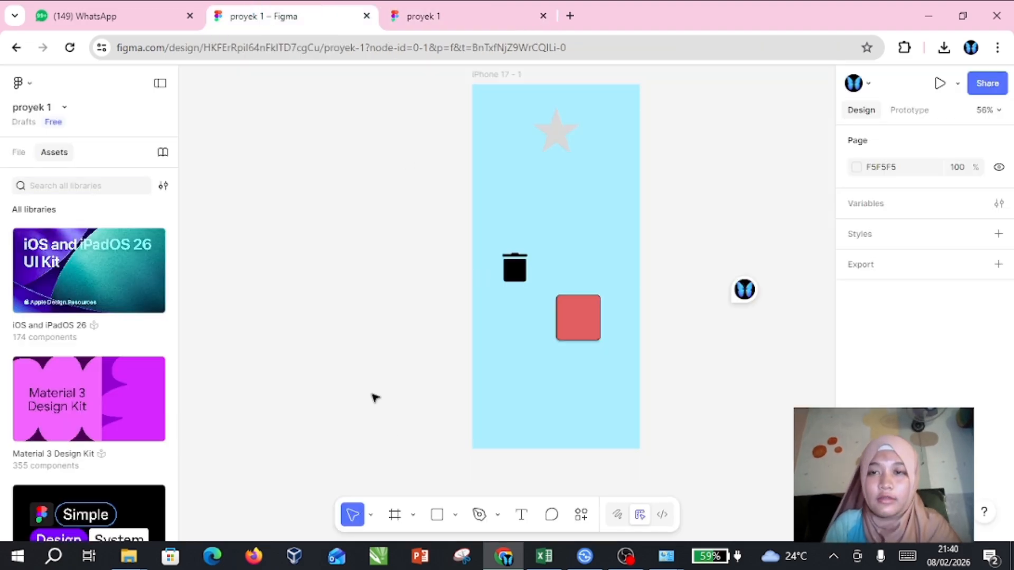